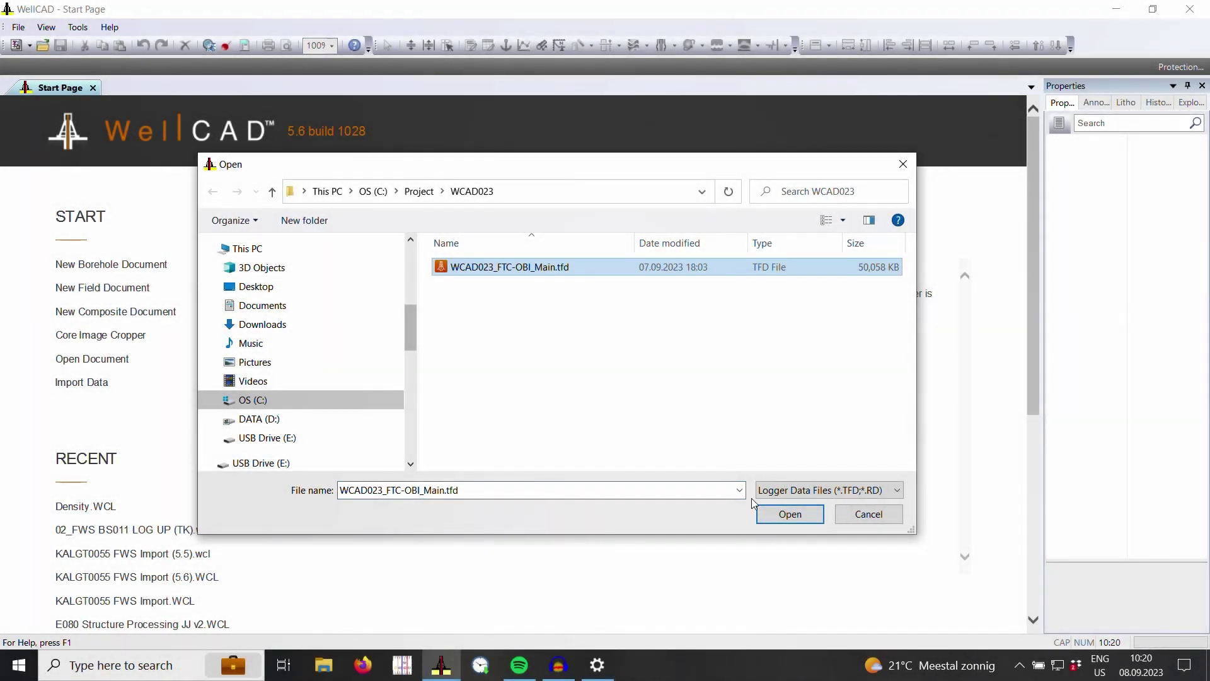
Import WCAD023_FTC-OBI_Main.tfd over its full depth range, oriented to high side, with the APC Import header
{"action": "left_click", "coordinate": [795, 515]}
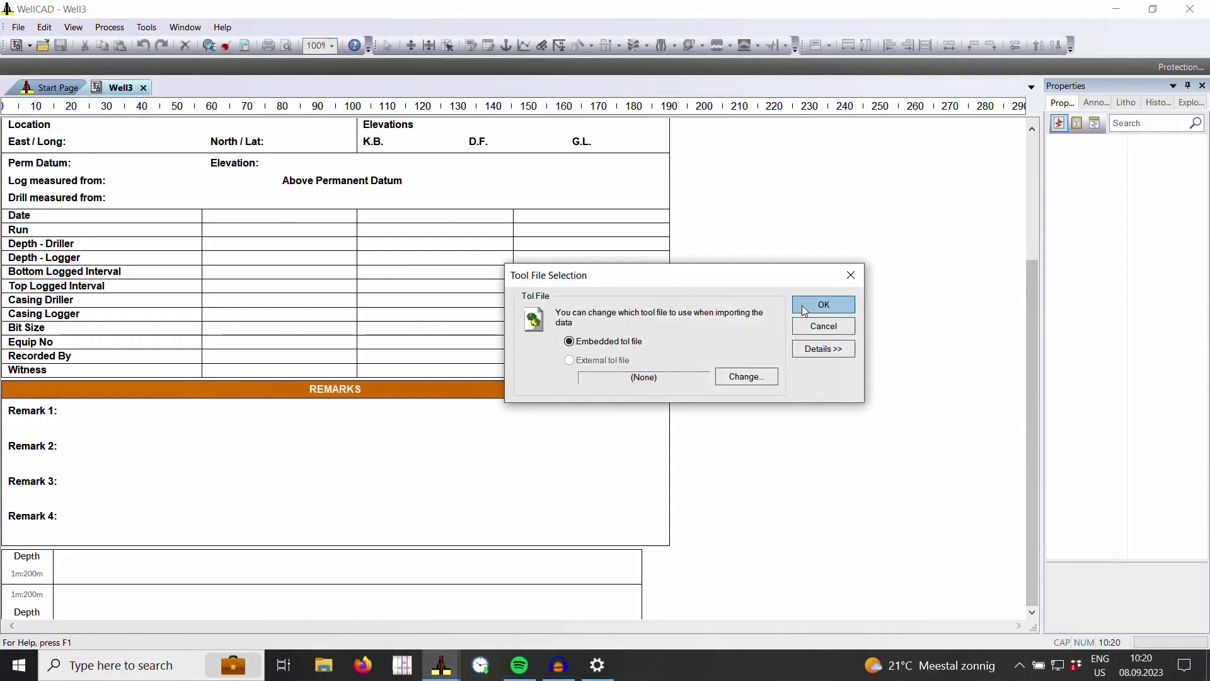
{"action": "left_click", "coordinate": [803, 307]}
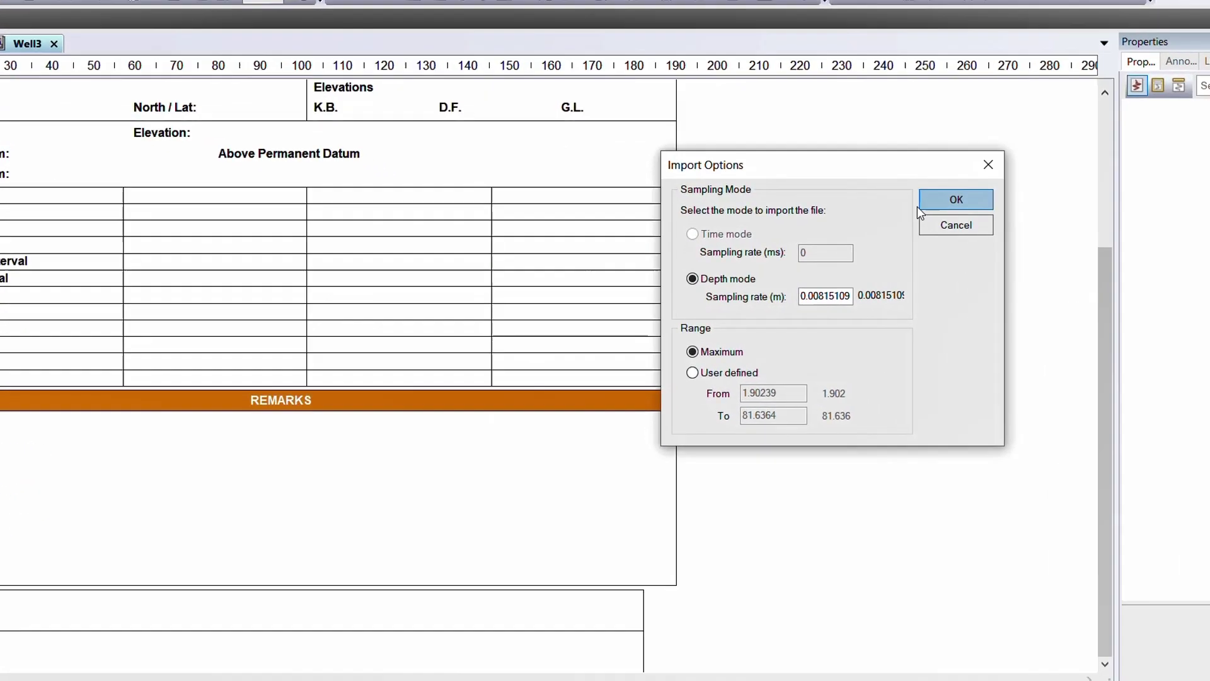
{"action": "left_click", "coordinate": [992, 183]}
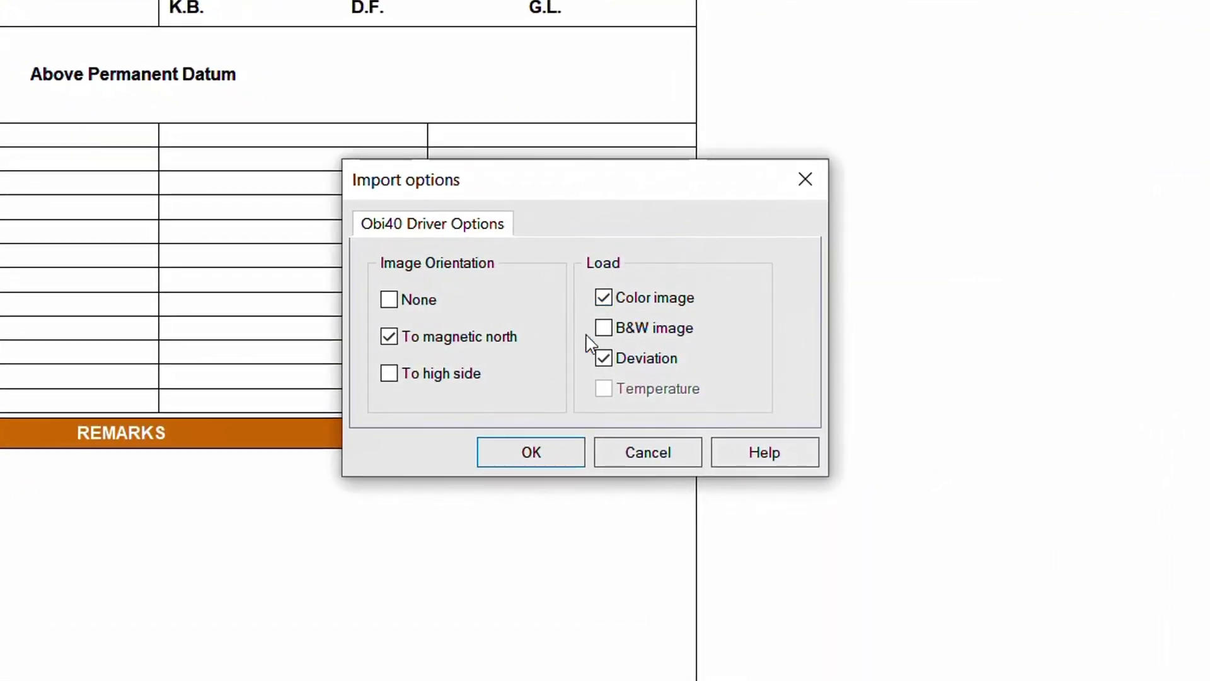
{"action": "left_click", "coordinate": [391, 372]}
{"action": "left_click", "coordinate": [417, 339]}
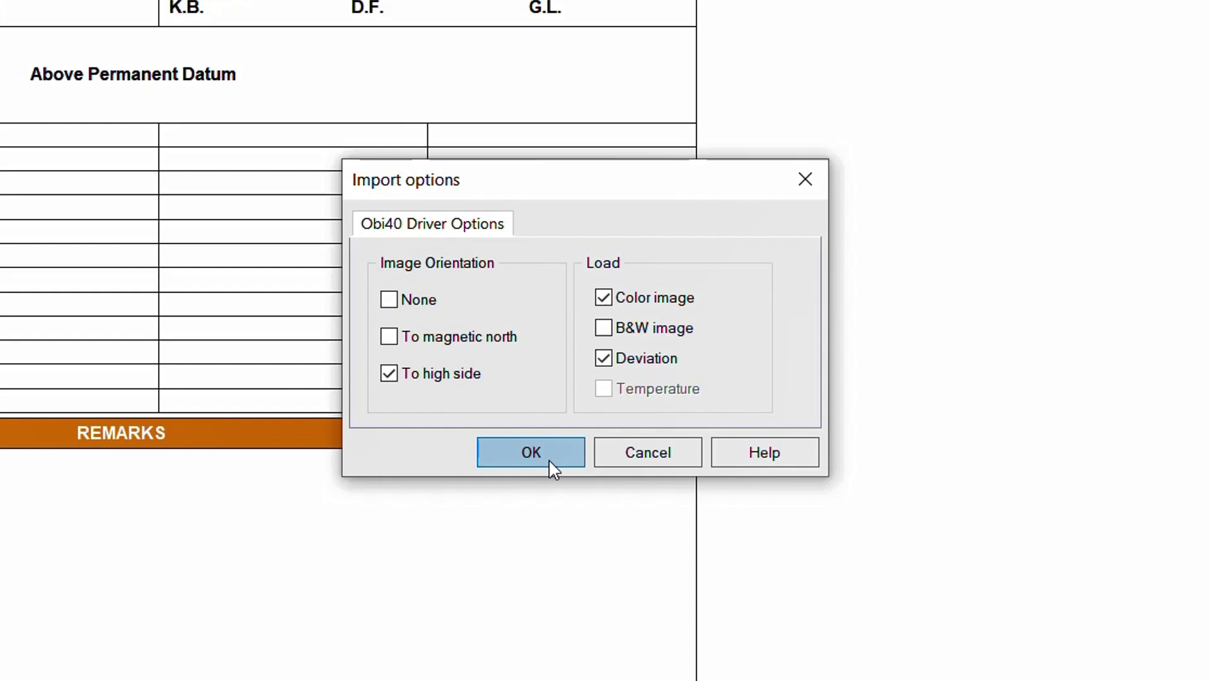
{"action": "left_click", "coordinate": [547, 457]}
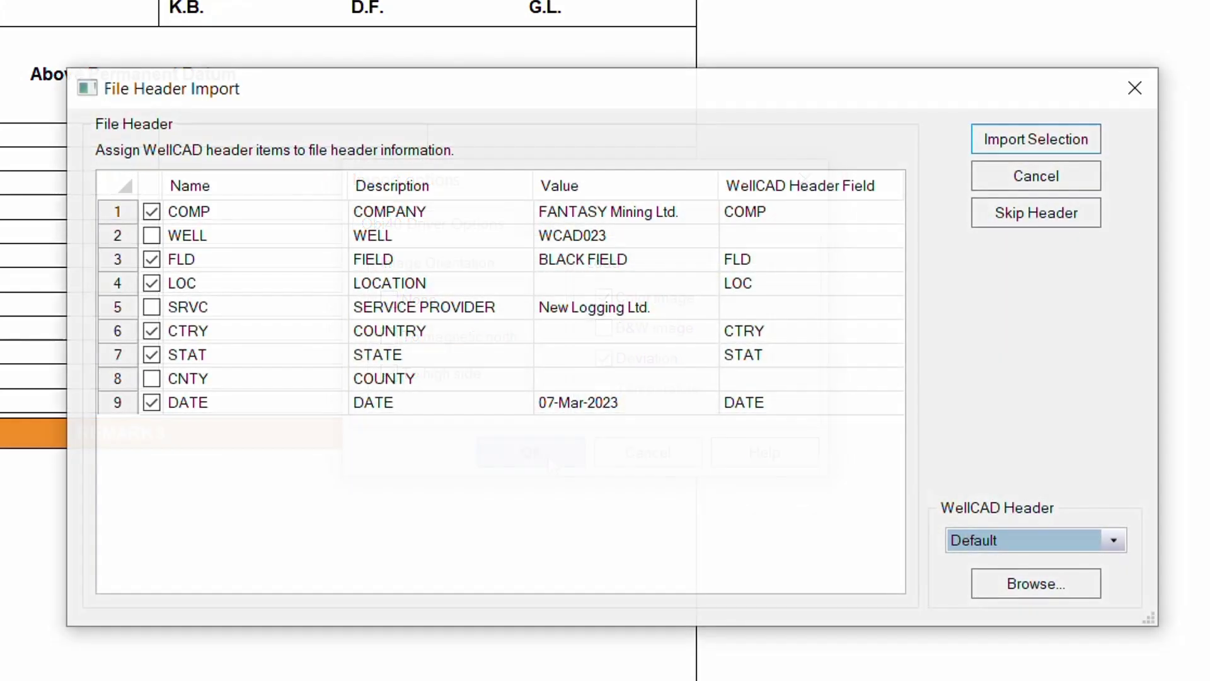
{"action": "left_click", "coordinate": [1114, 540]}
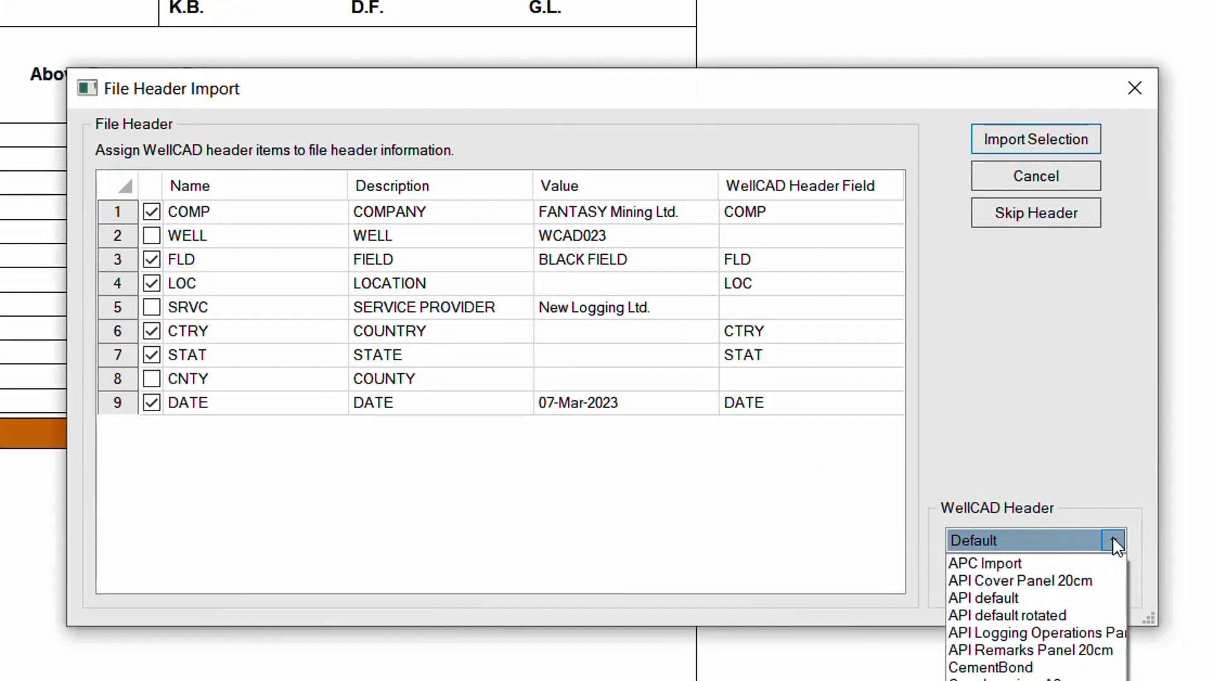
{"action": "left_click", "coordinate": [1046, 561]}
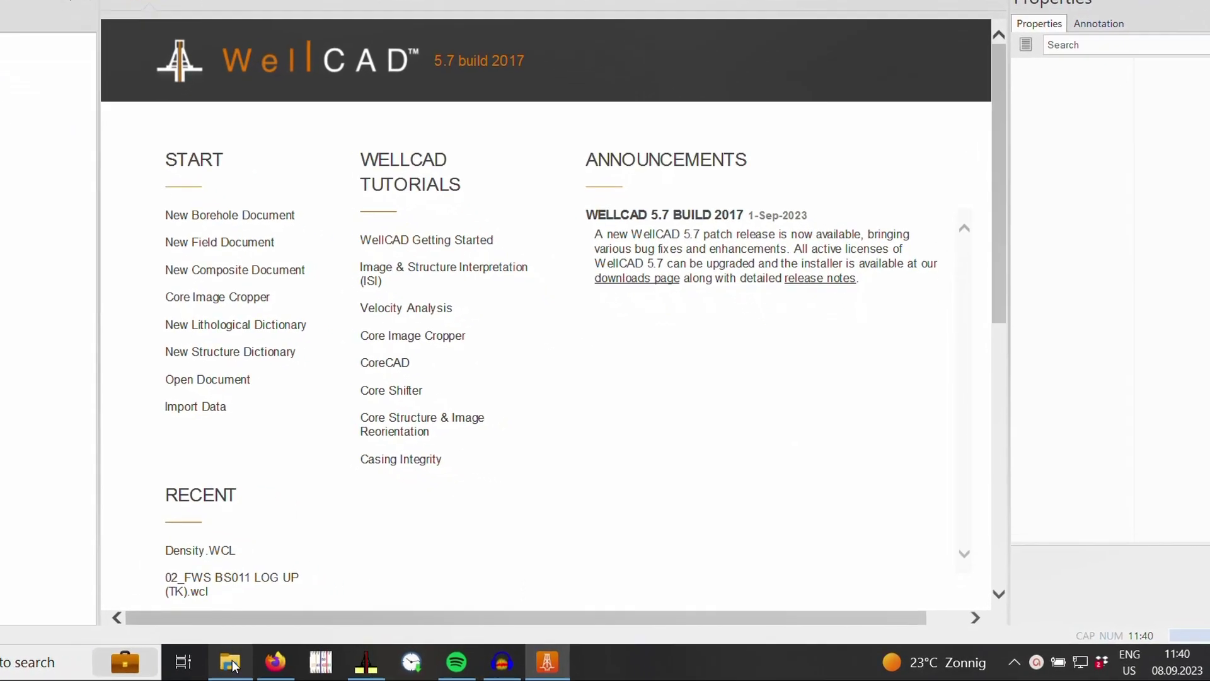
Drop WCAD023_CAL-SGR-IND_Main.las into WellCAD and select all logs from GR to INDD for import
{"action": "left_click", "coordinate": [323, 665]}
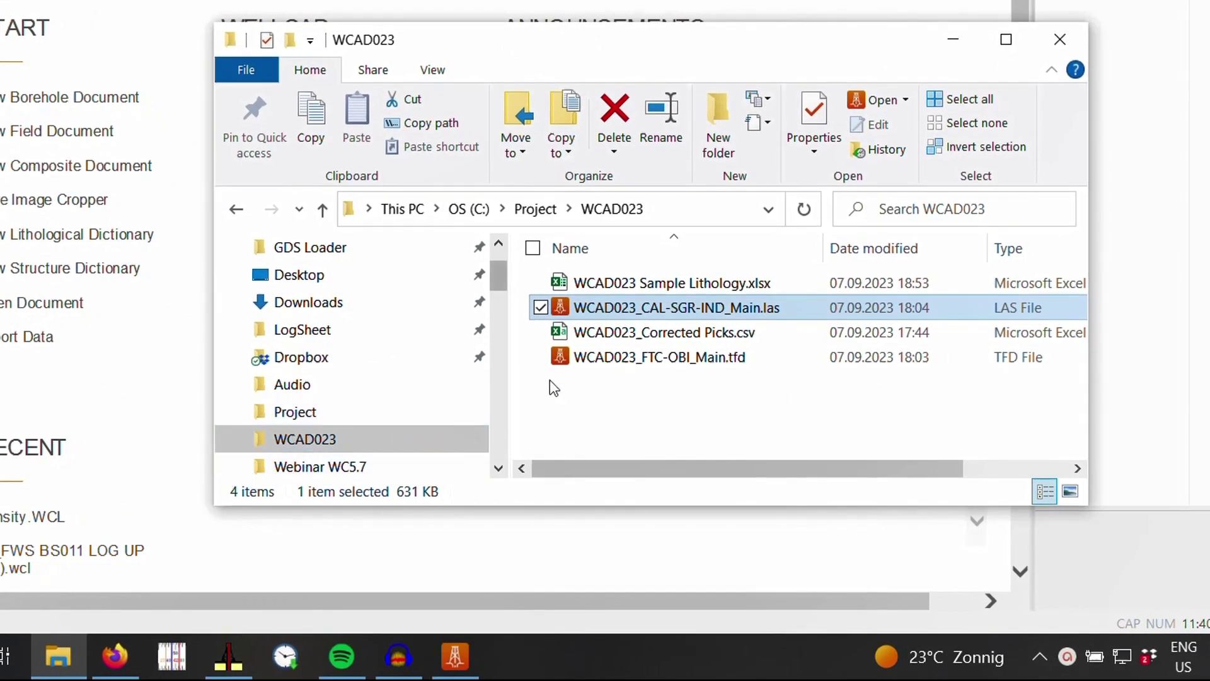
{"action": "left_click_drag", "start_coordinate": [628, 313], "coordinate": [145, 293]}
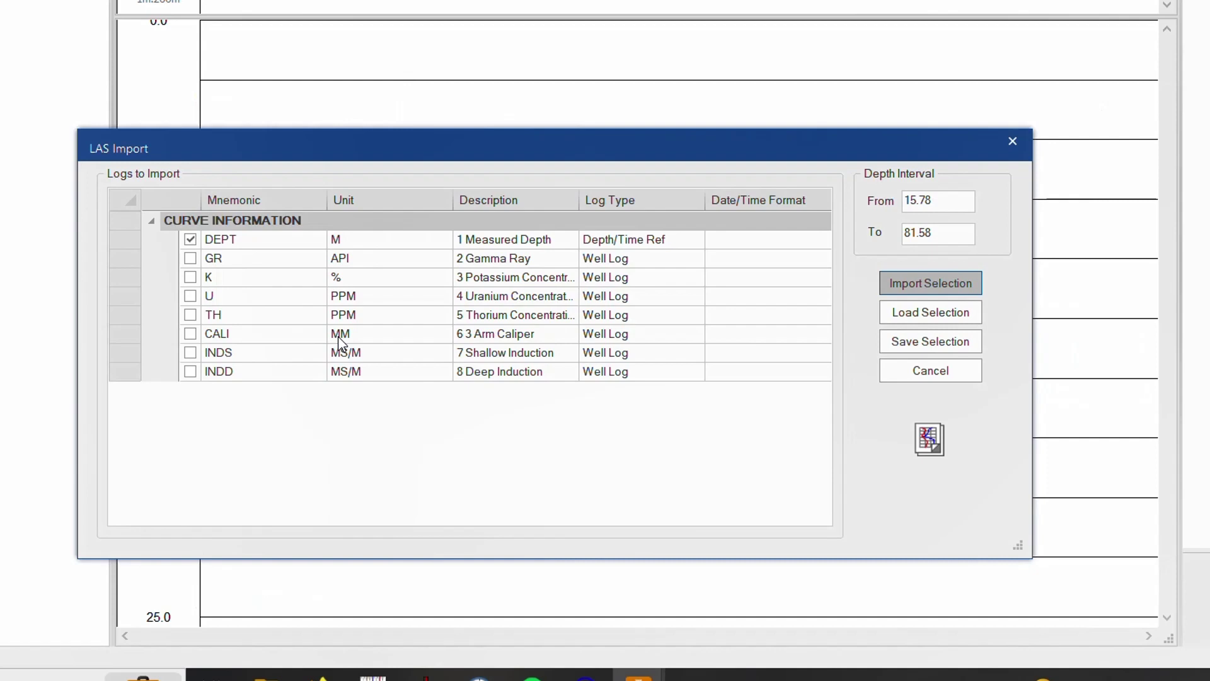
{"action": "left_click", "coordinate": [130, 259]}
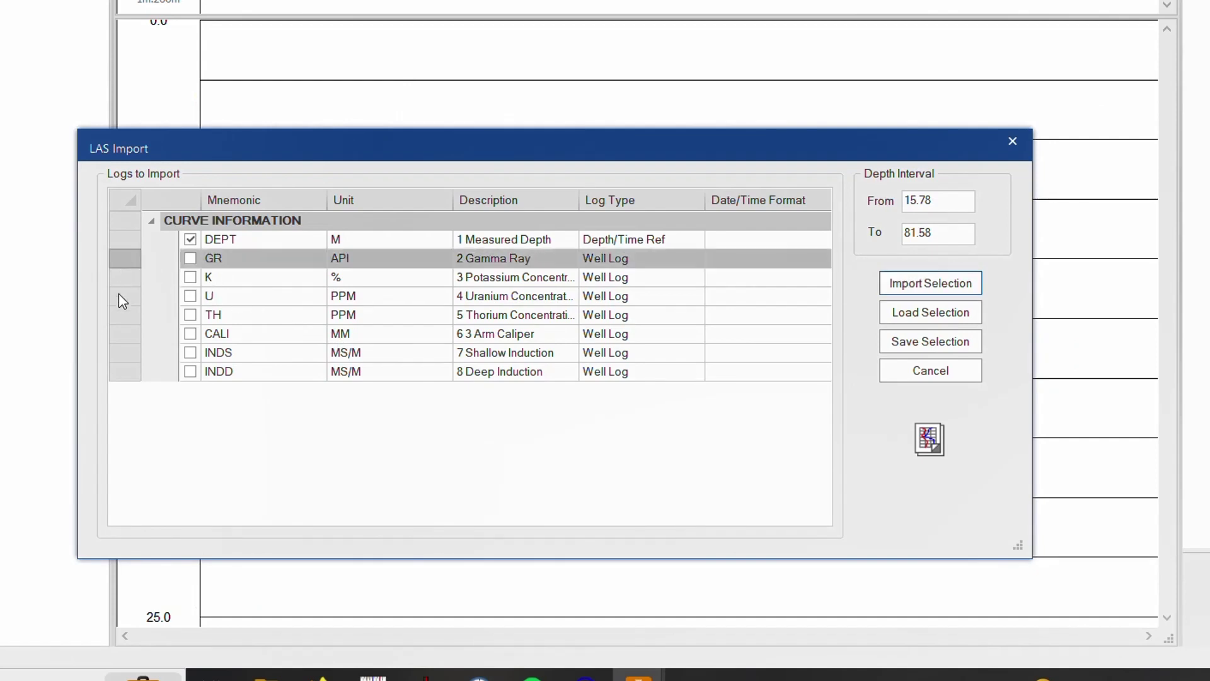
{"action": "left_click", "coordinate": [115, 373], "text": "shift"}
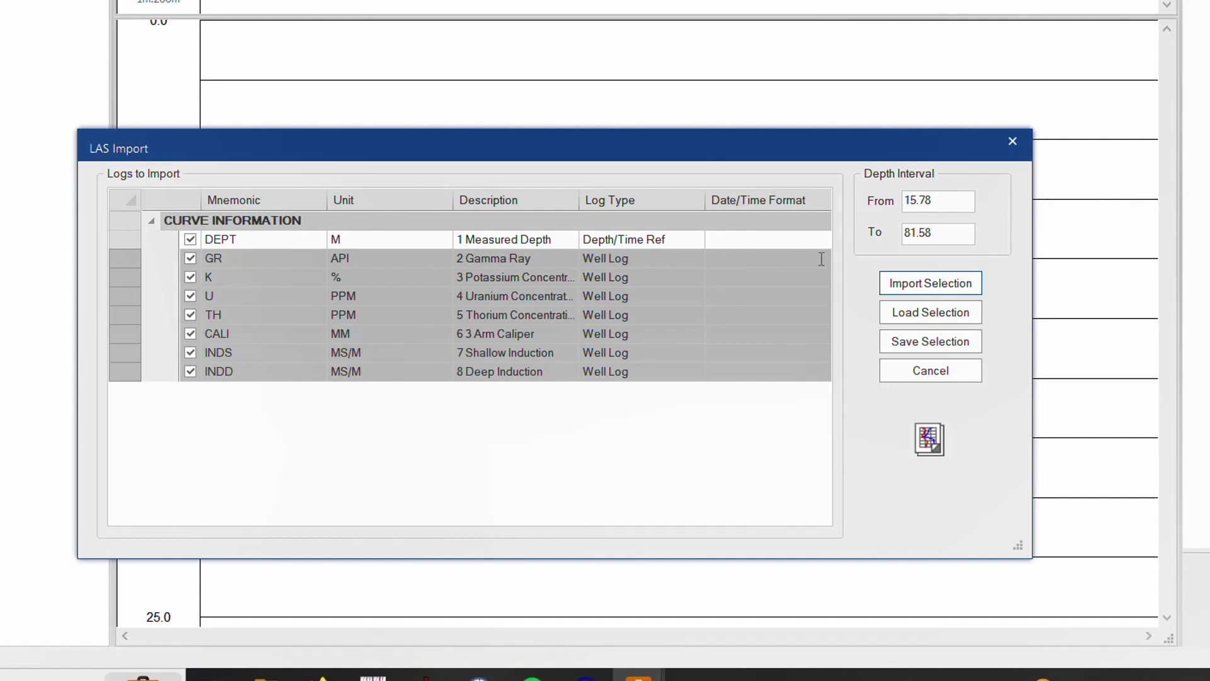
{"action": "left_click", "coordinate": [930, 283]}
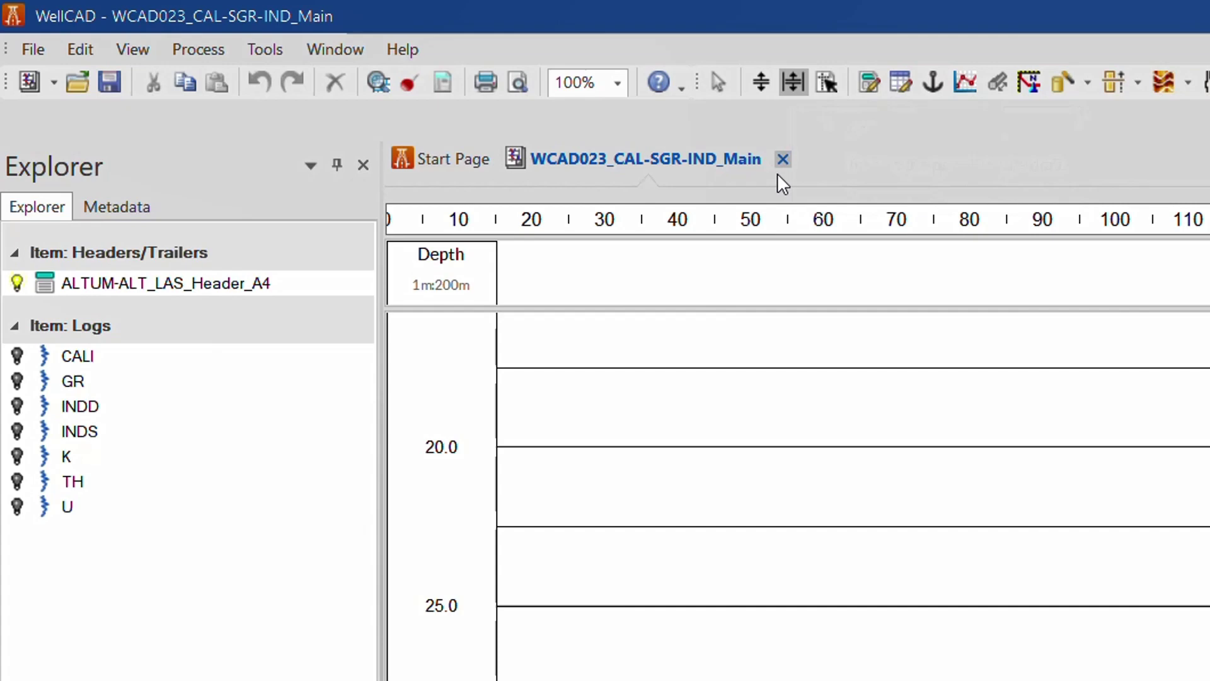
{"action": "left_click", "coordinate": [94, 359]}
{"action": "left_click", "coordinate": [84, 384]}
{"action": "left_click", "coordinate": [84, 409]}
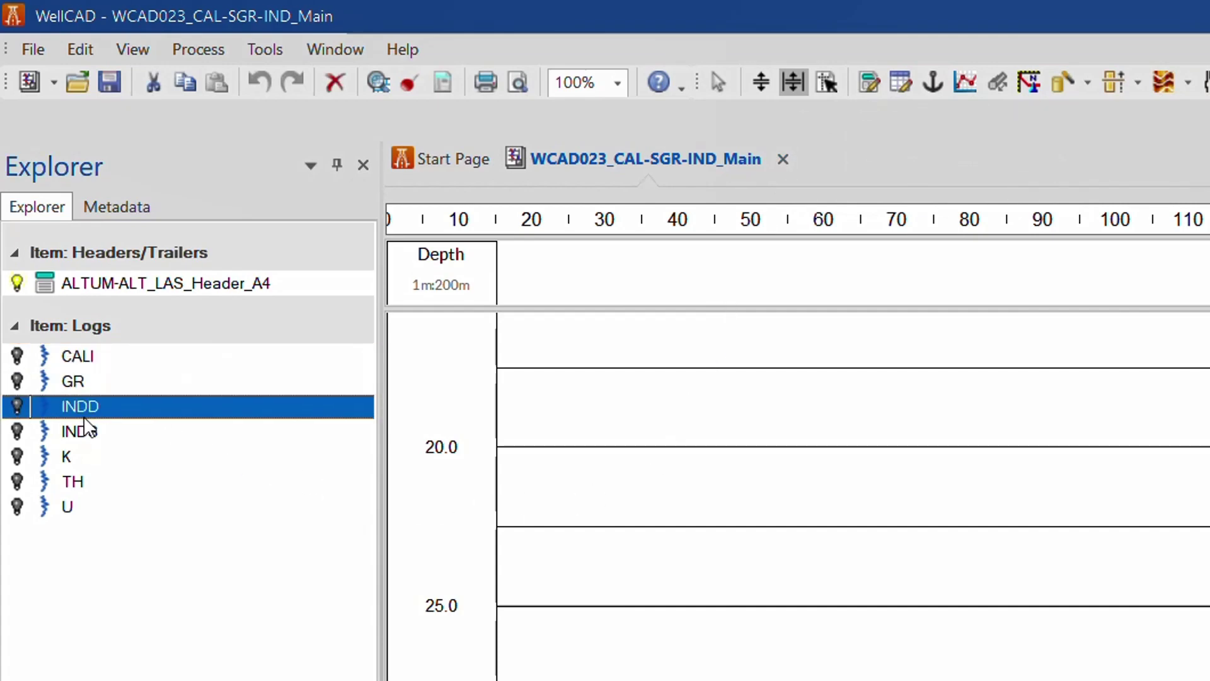
{"action": "left_click", "coordinate": [82, 435]}
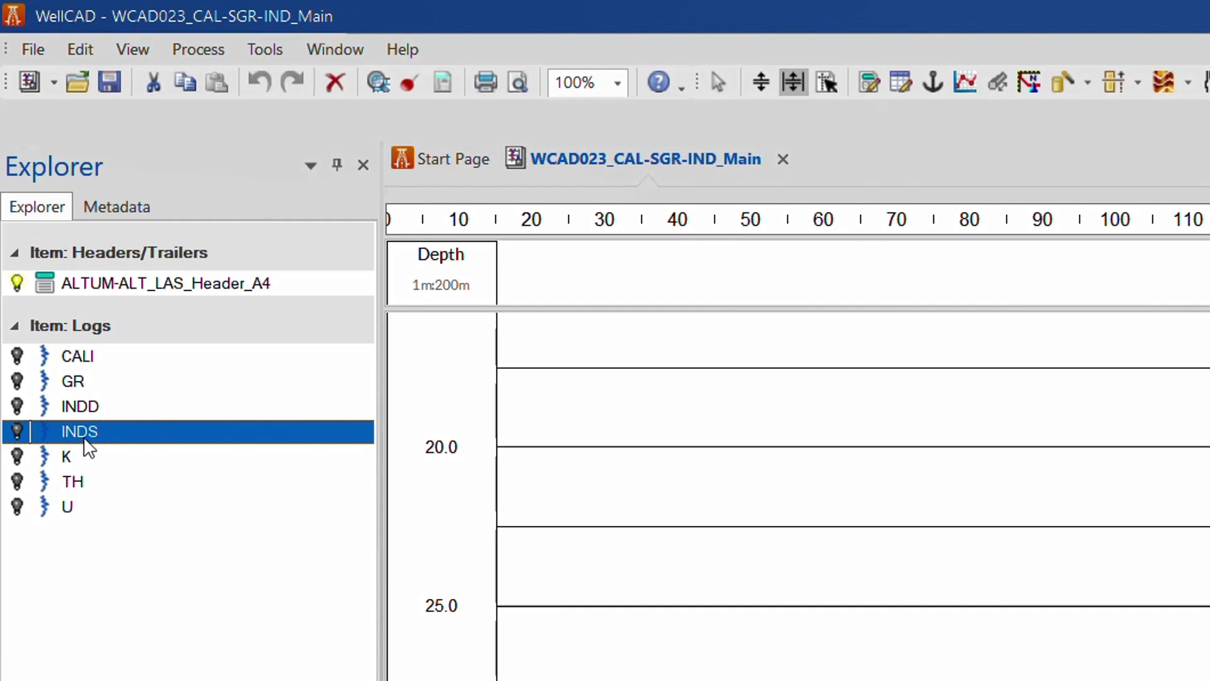
Show the metadata, expanding the WCAD023_CAL-SGR-IND_Main entries (FLD BLACK FIELD) and the Consolidated group
{"action": "left_click", "coordinate": [139, 215]}
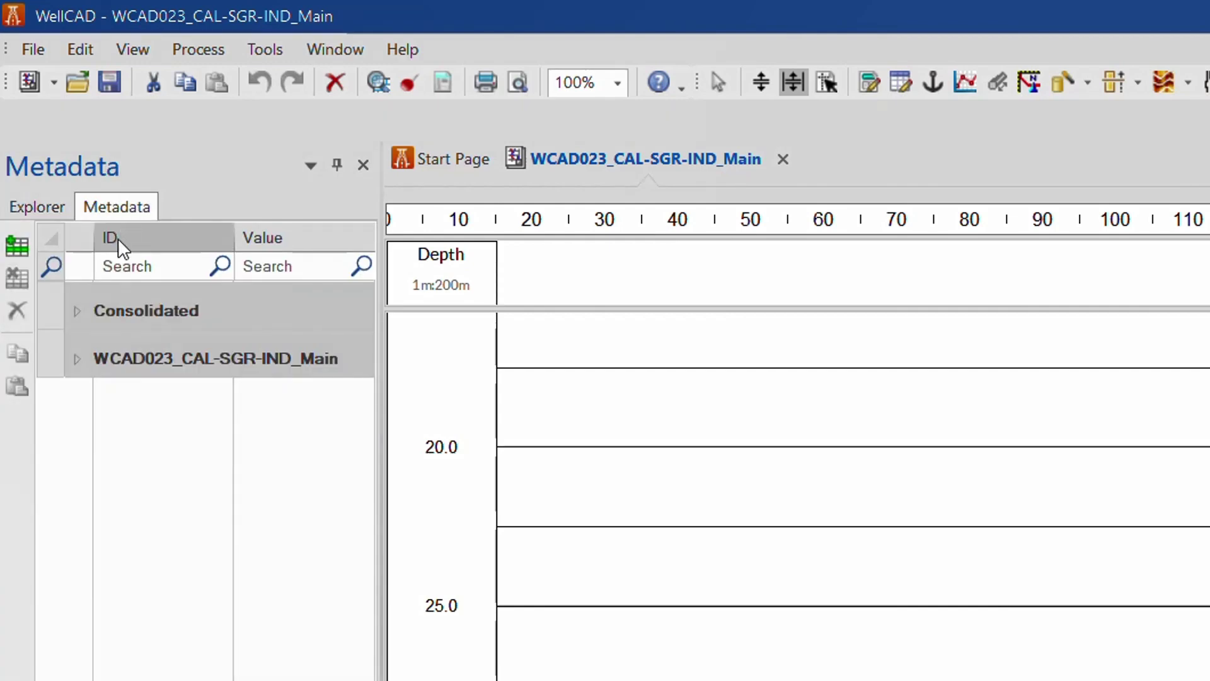
{"action": "left_click", "coordinate": [81, 372]}
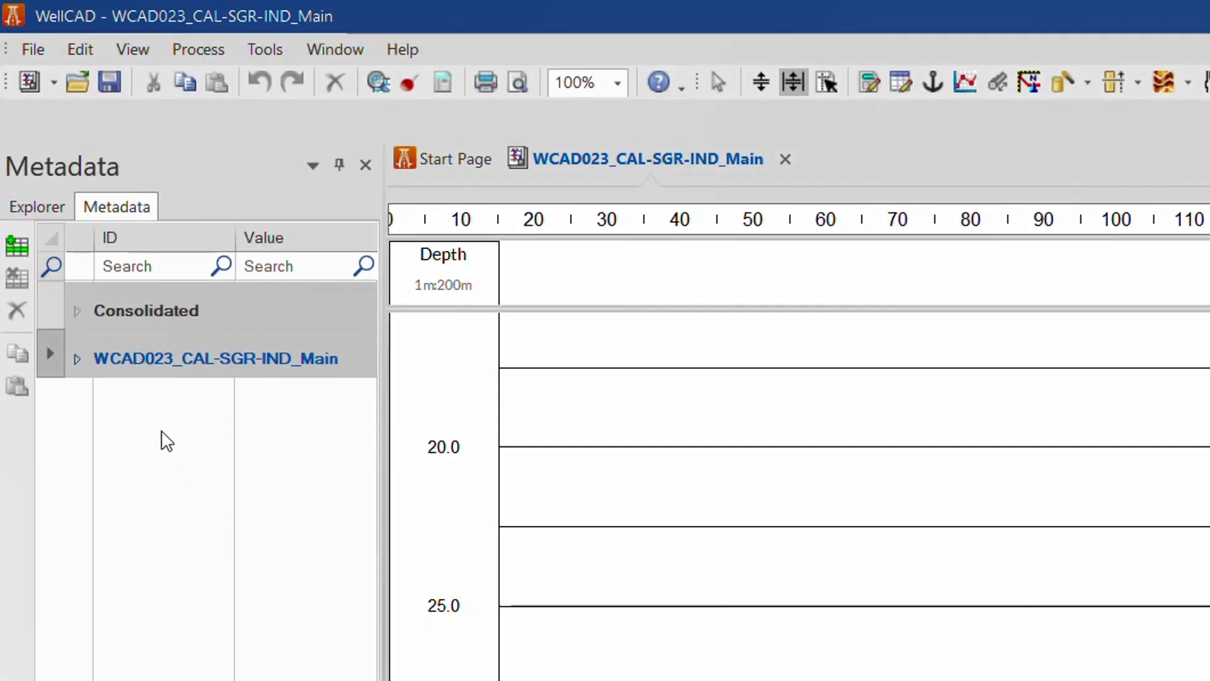
{"action": "left_click", "coordinate": [77, 359]}
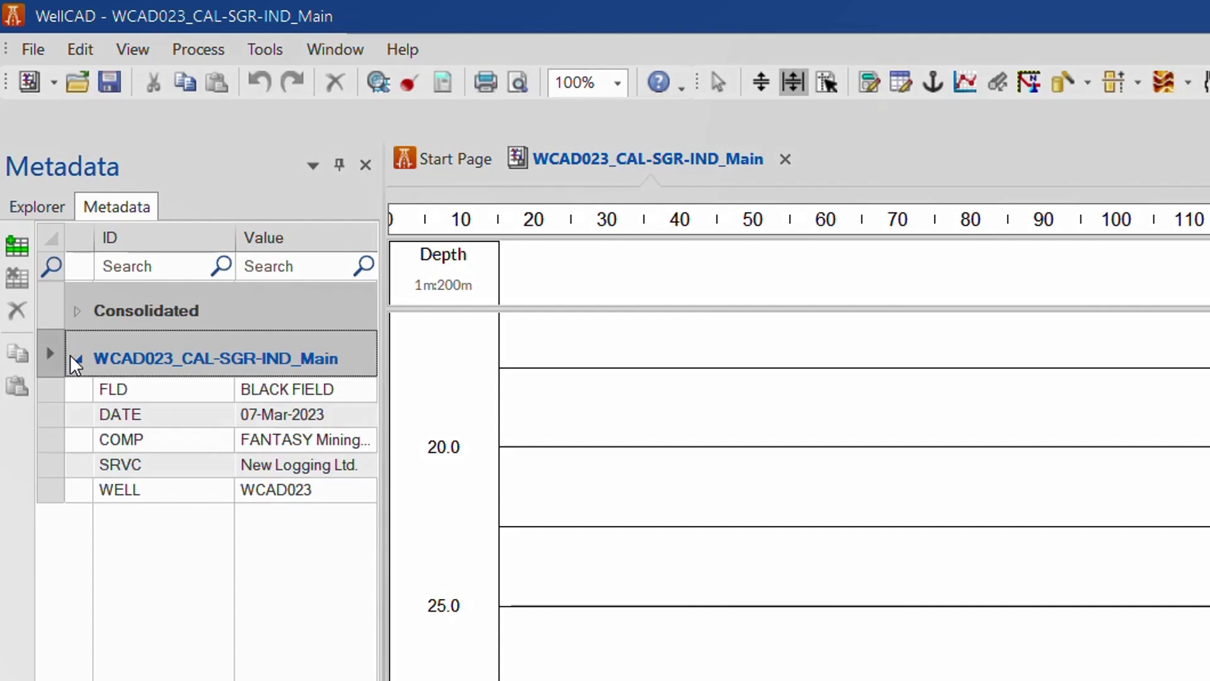
{"action": "left_click", "coordinate": [171, 390]}
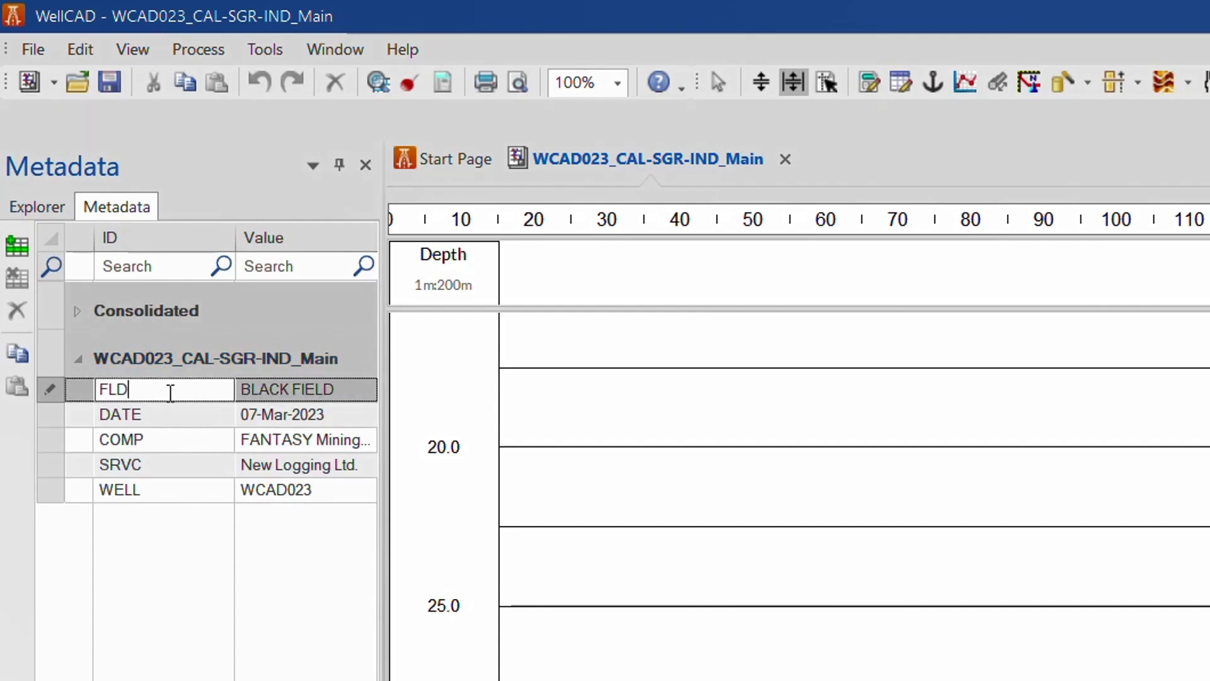
{"action": "left_click", "coordinate": [340, 388]}
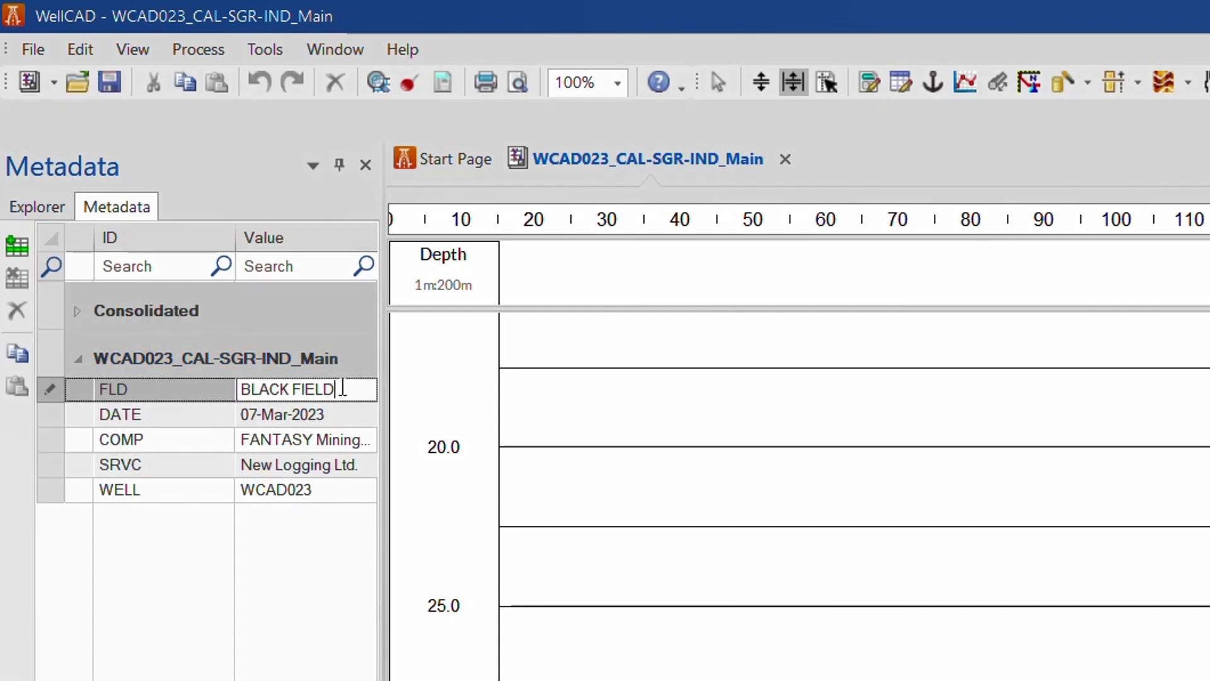
{"action": "left_click", "coordinate": [76, 311]}
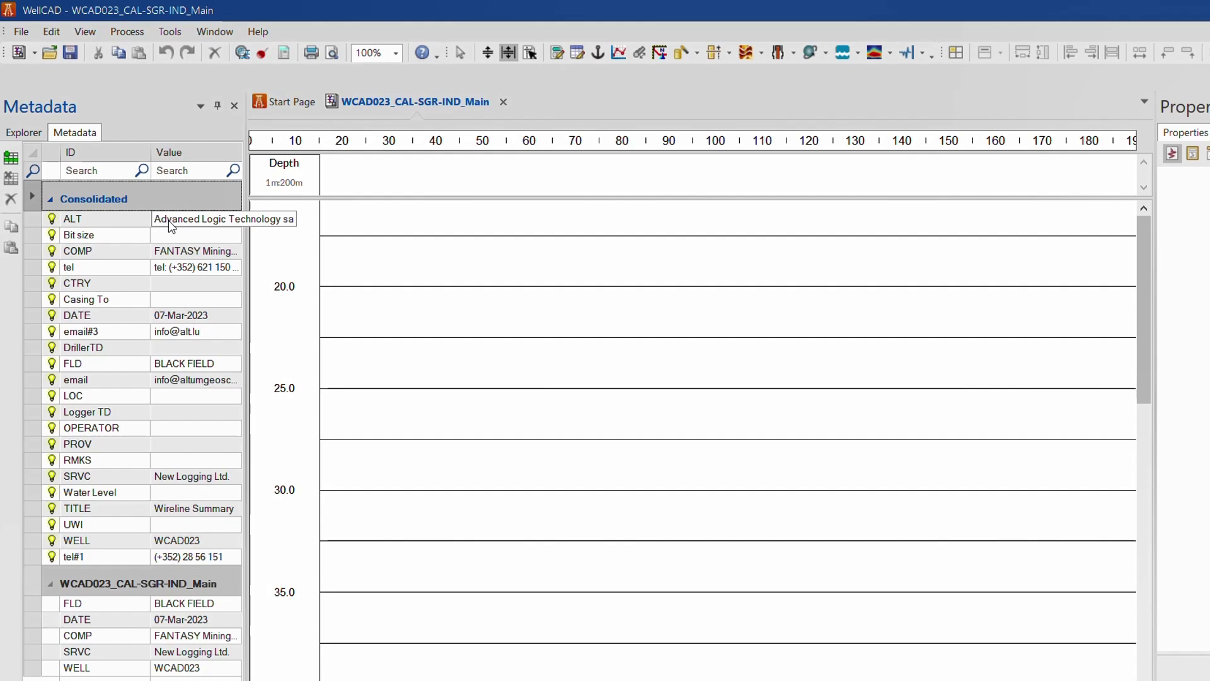
In the header, change the TITLE to Structure Summary and set UWI to 12345
{"action": "left_click", "coordinate": [508, 52]}
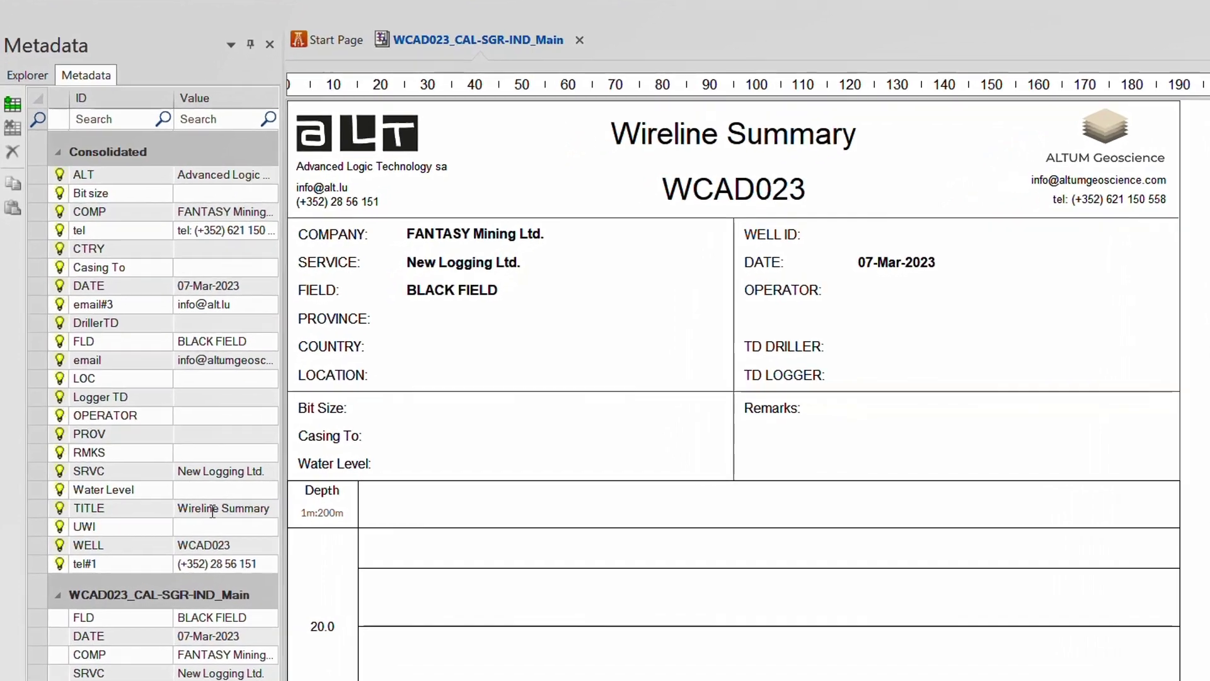
{"action": "left_click", "coordinate": [190, 508]}
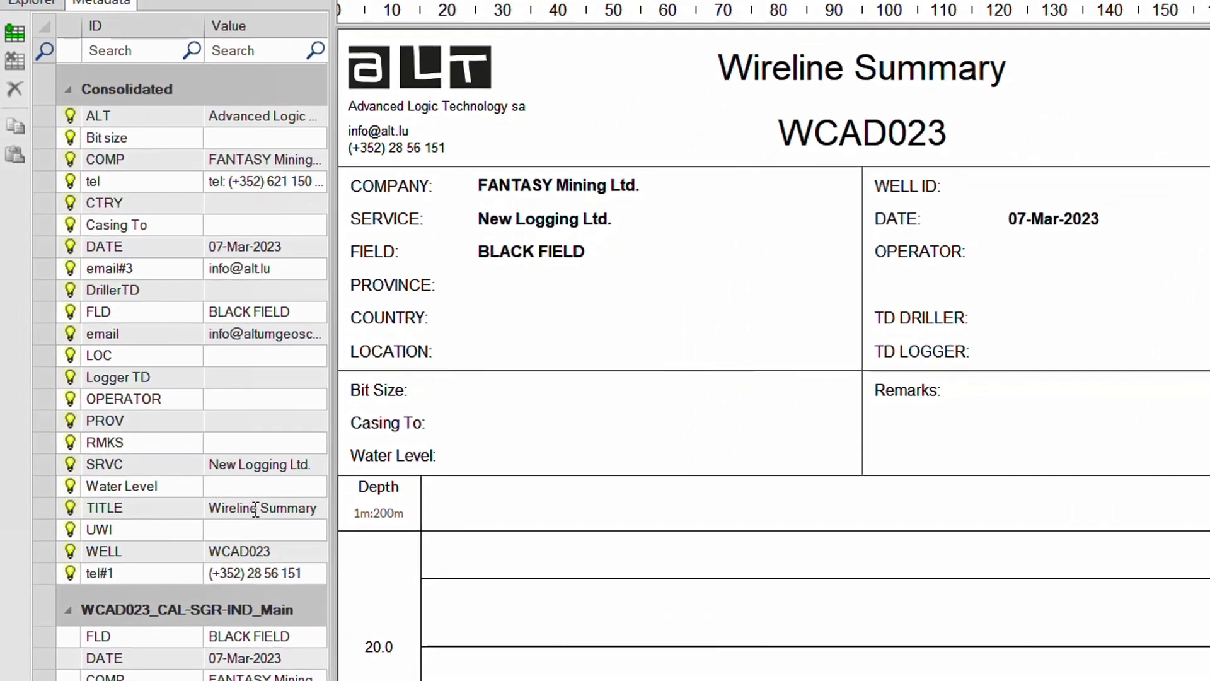
{"action": "key", "text": "BackSpace"}
{"action": "key", "text": "BackSpace"}
{"action": "key", "text": "BackSpace"}
{"action": "key", "text": "BackSpace"}
{"action": "key", "text": "BackSpace"}
{"action": "key", "text": "BackSpace"}
{"action": "key", "text": "BackSpace"}
{"action": "key", "text": "BackSpace"}
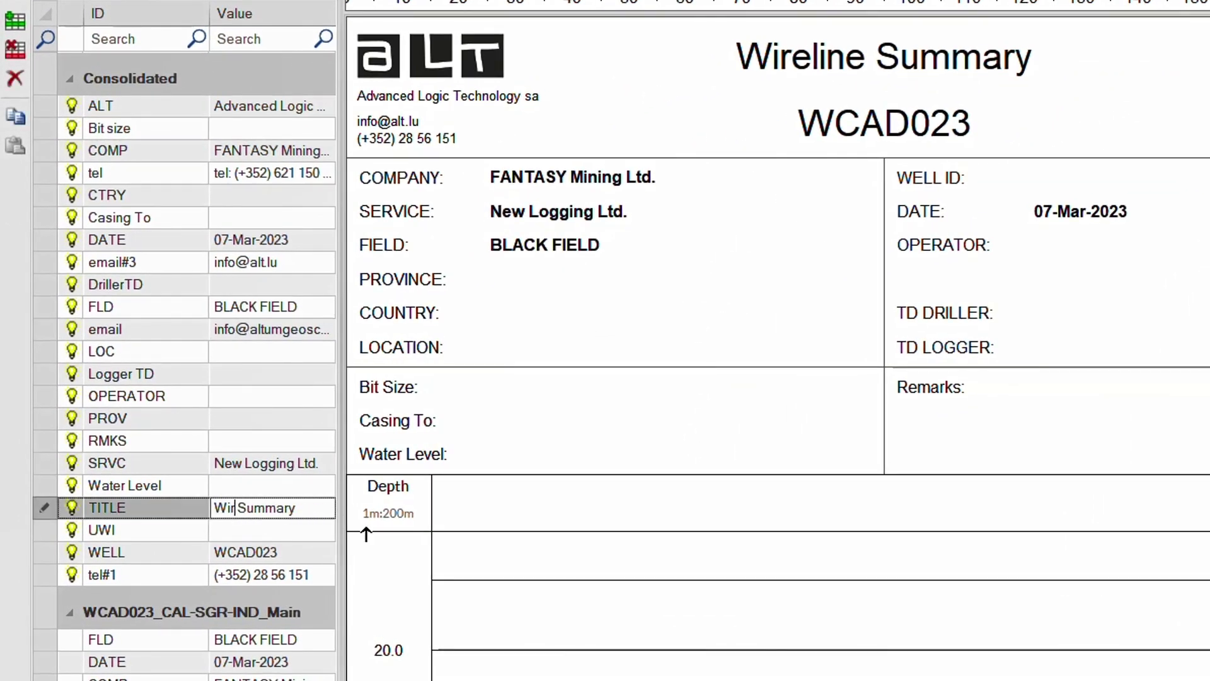
{"action": "type", "text": "Structure"}
{"action": "left_click", "coordinate": [317, 536]}
{"action": "type", "text": "12345"}
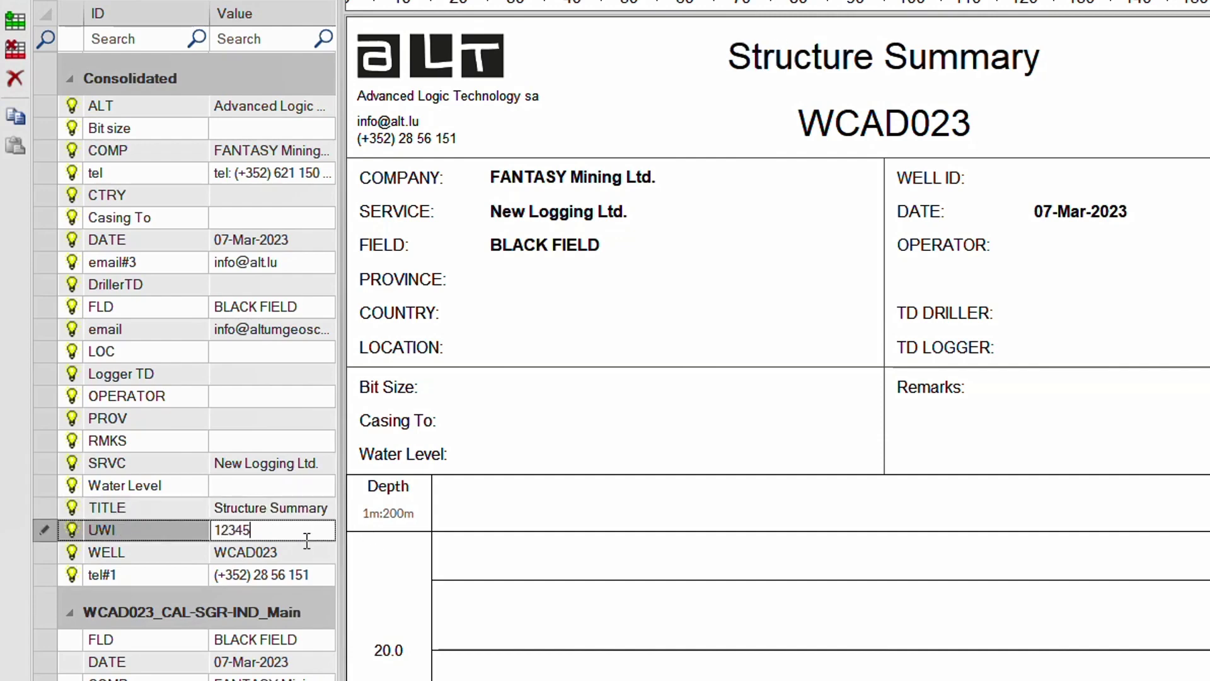
{"action": "left_click", "coordinate": [301, 556]}
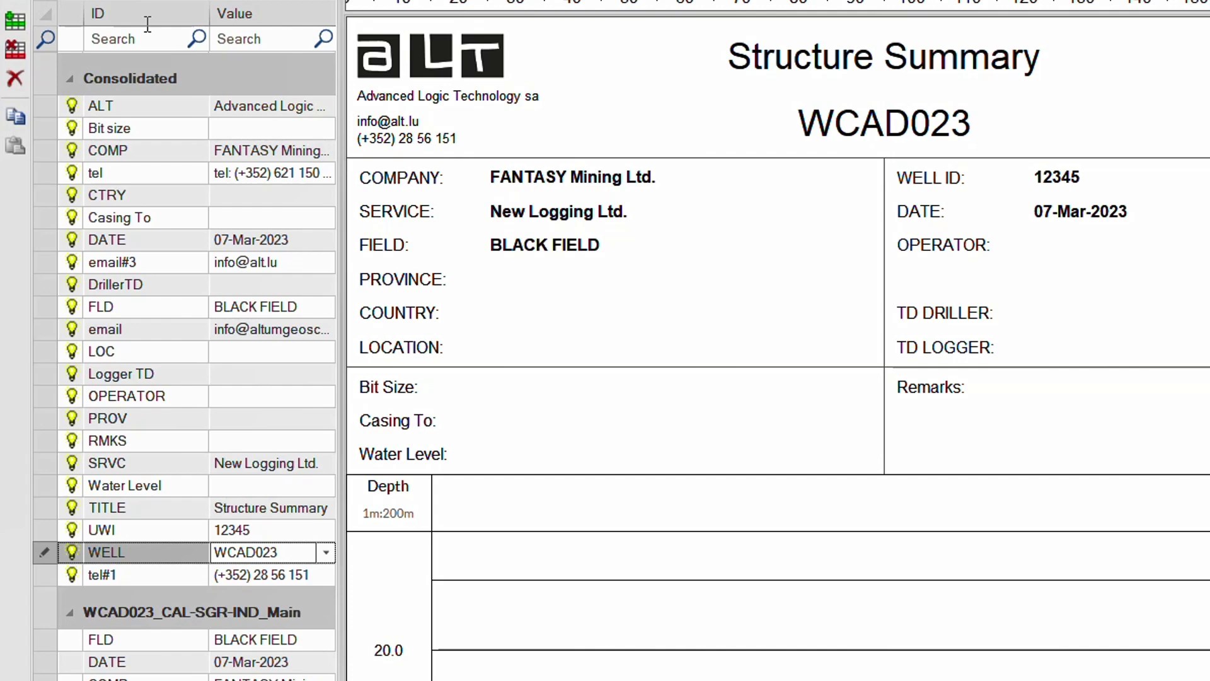
Add a WITNESS metadata entry with its value, then sort entries alphabetically by ID
{"action": "left_click", "coordinate": [16, 22]}
{"action": "left_click", "coordinate": [146, 353]}
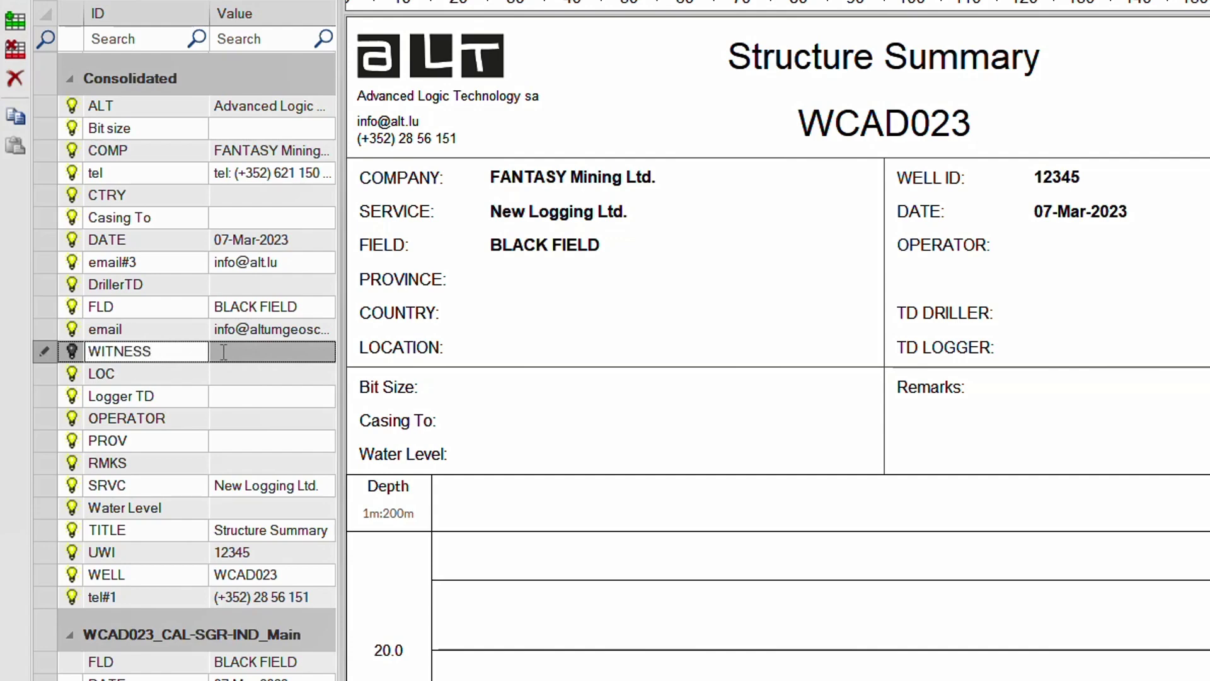
{"action": "left_click", "coordinate": [251, 353]}
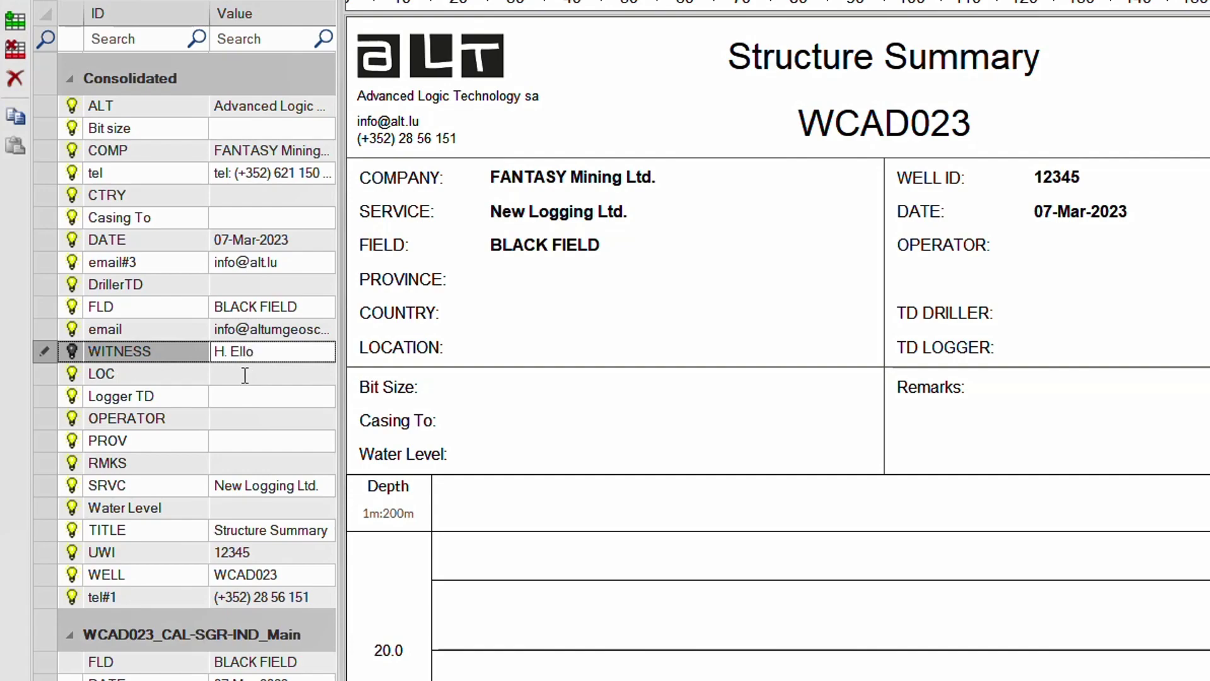
{"action": "left_click", "coordinate": [241, 375]}
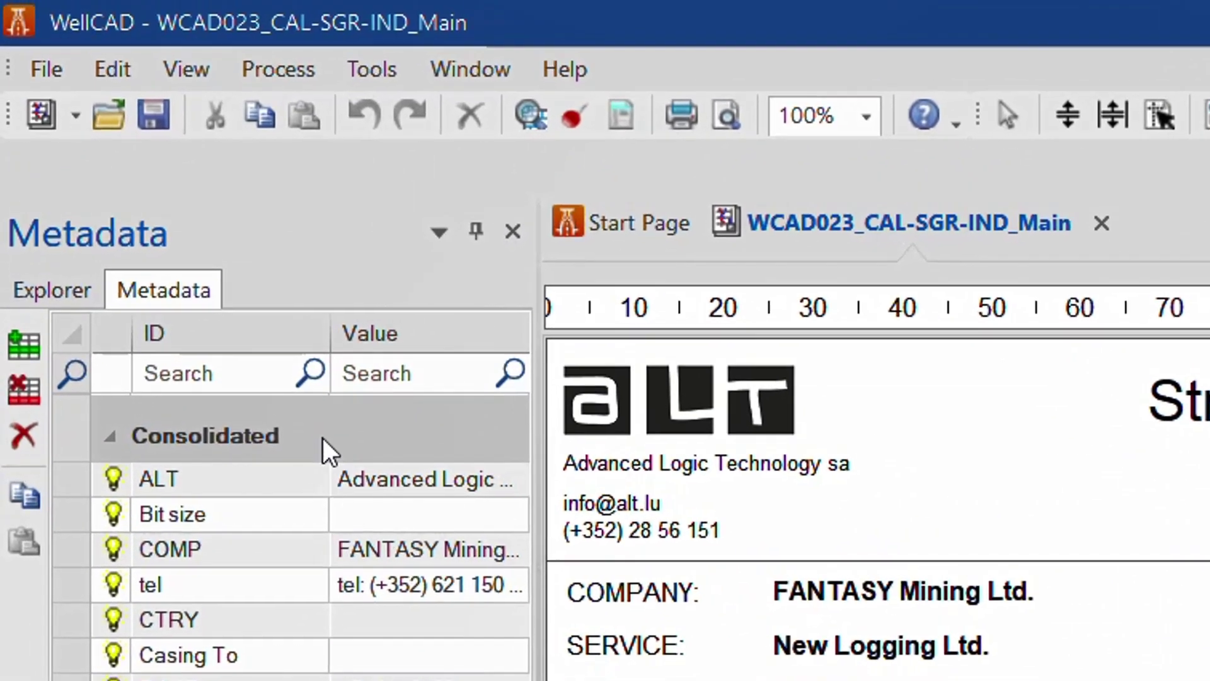
{"action": "left_click", "coordinate": [295, 328]}
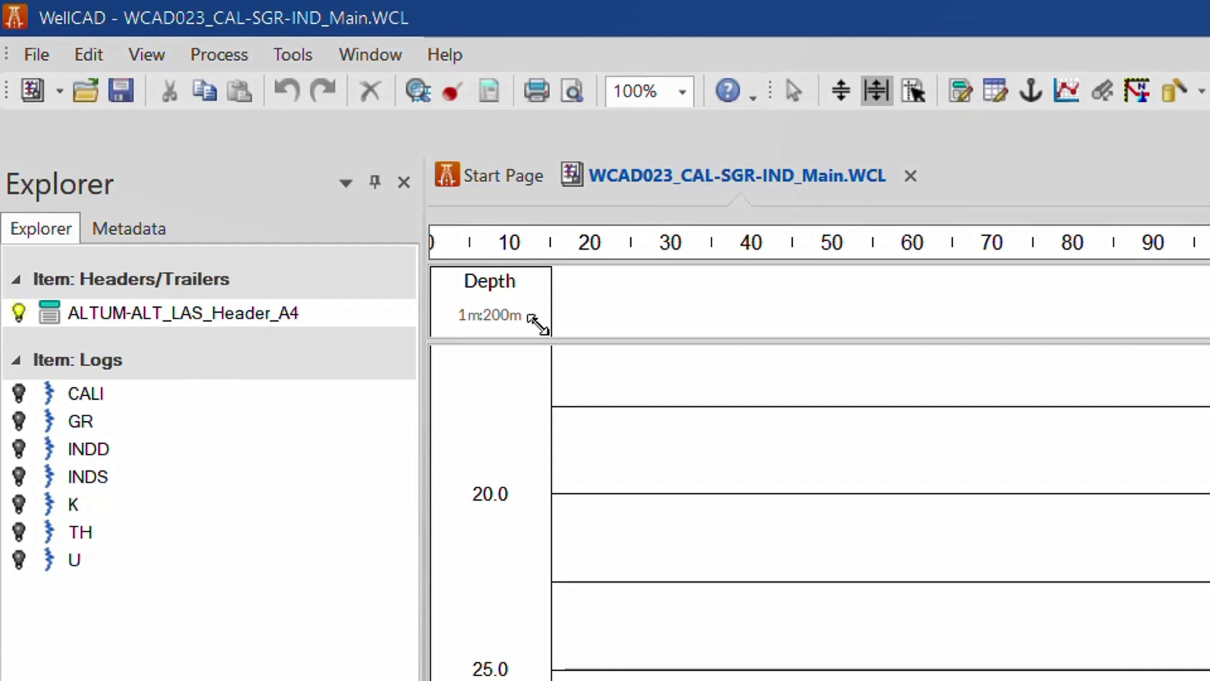
{"action": "left_click", "coordinate": [537, 325]}
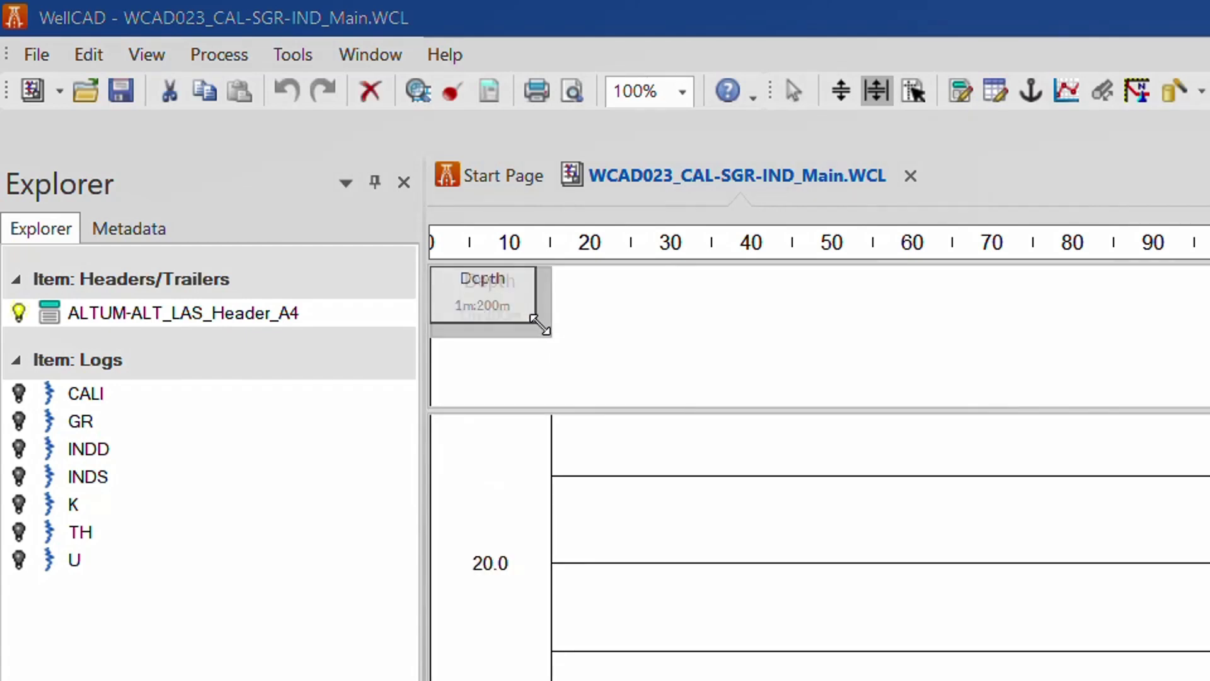
{"action": "left_click_drag", "start_coordinate": [539, 328], "coordinate": [726, 394]}
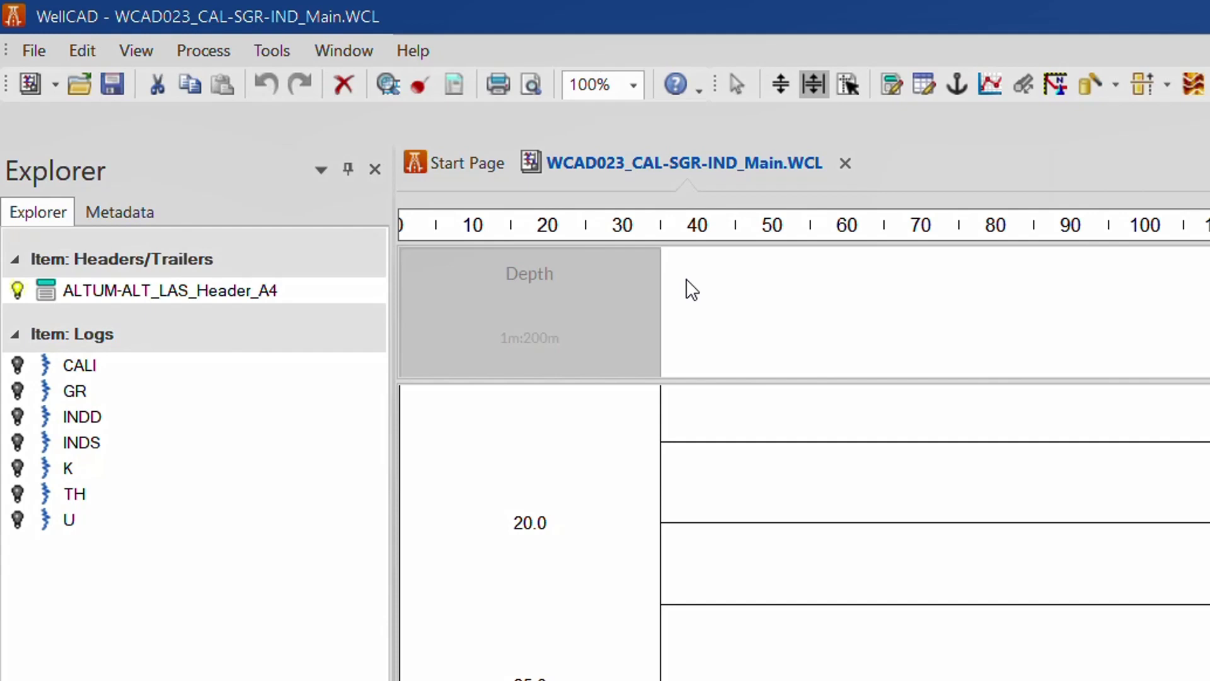
{"action": "double_click", "coordinate": [577, 194]}
{"action": "double_click", "coordinate": [585, 210]}
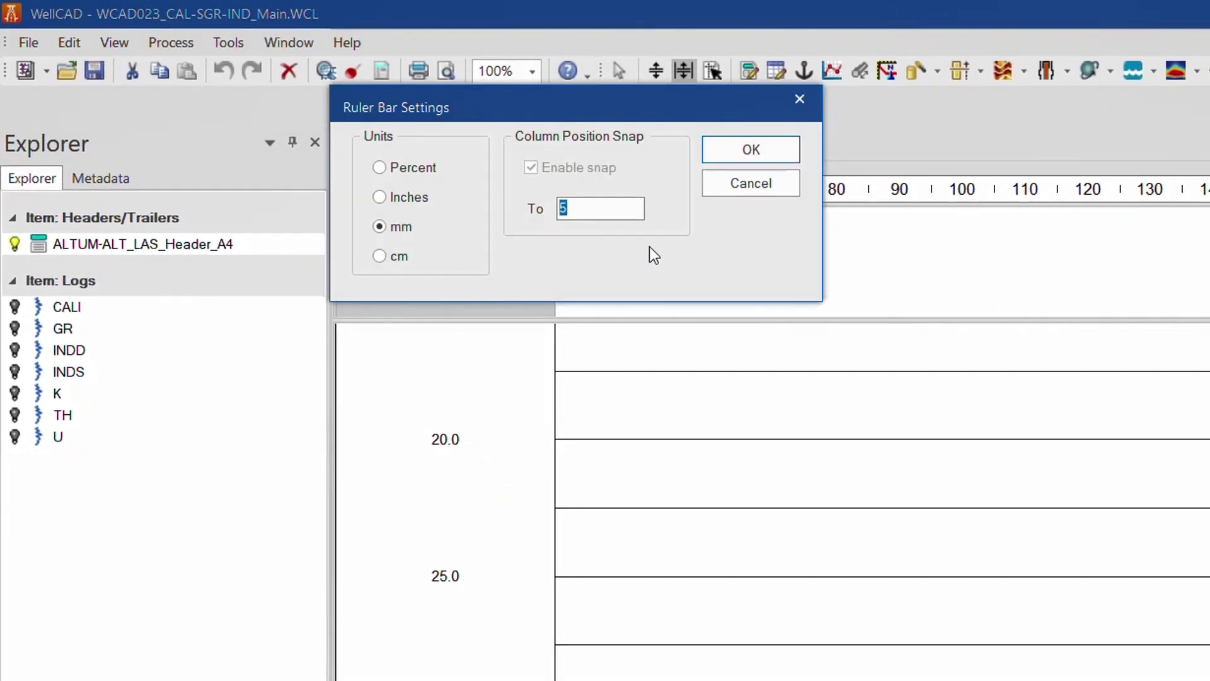
{"action": "left_click", "coordinate": [715, 155]}
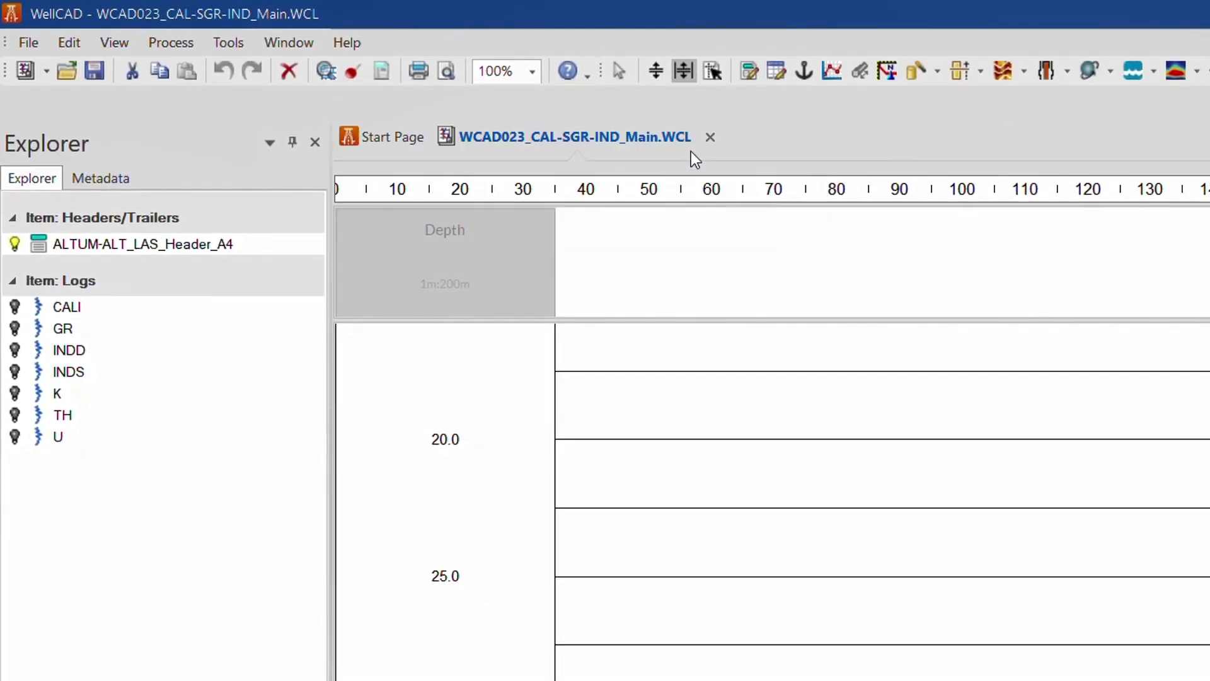
{"action": "left_click", "coordinate": [228, 42]}
{"action": "left_click", "coordinate": [404, 547]}
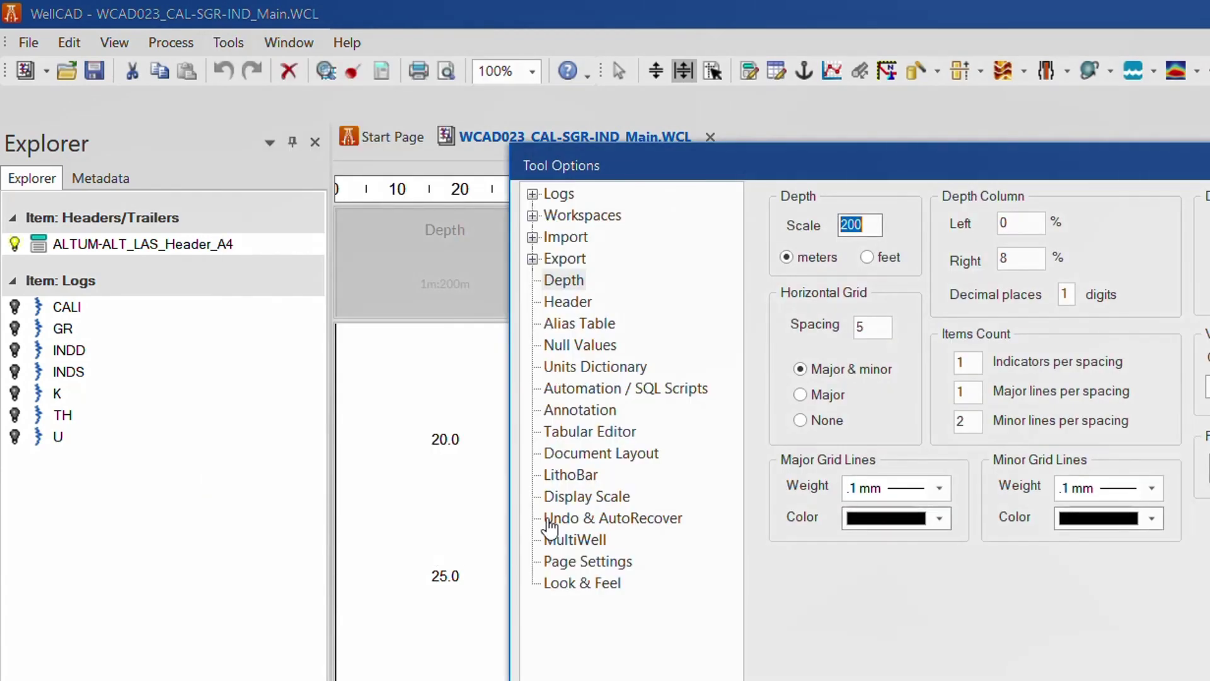
{"action": "left_click", "coordinate": [593, 454]}
{"action": "left_click", "coordinate": [808, 272]}
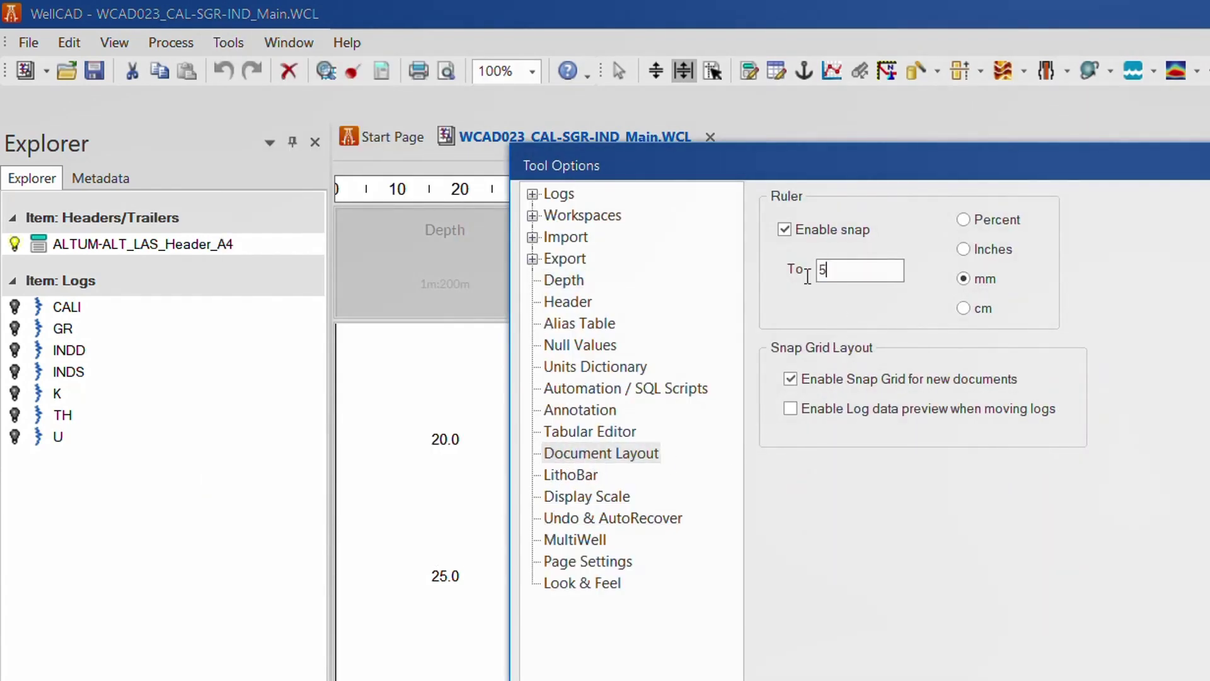
{"action": "double_click", "coordinate": [808, 274]}
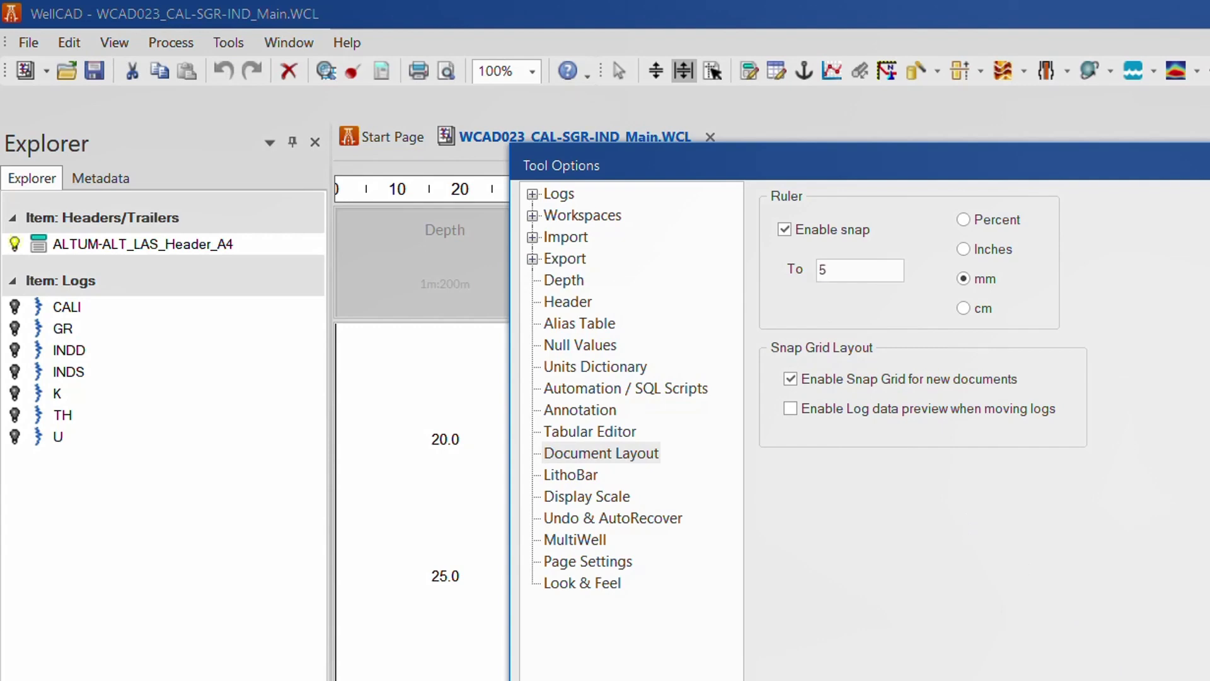
{"action": "key", "text": "Return"}
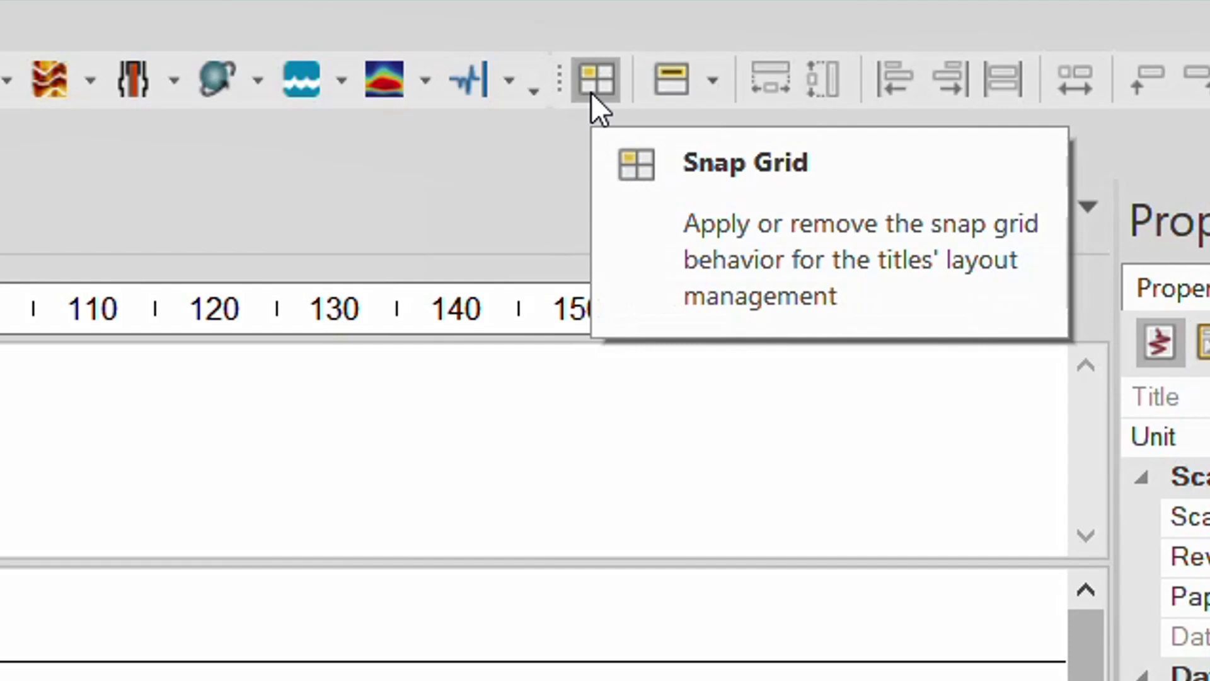
Turn on Snap Grid and place the CALI log as a new track
{"action": "left_click", "coordinate": [596, 80]}
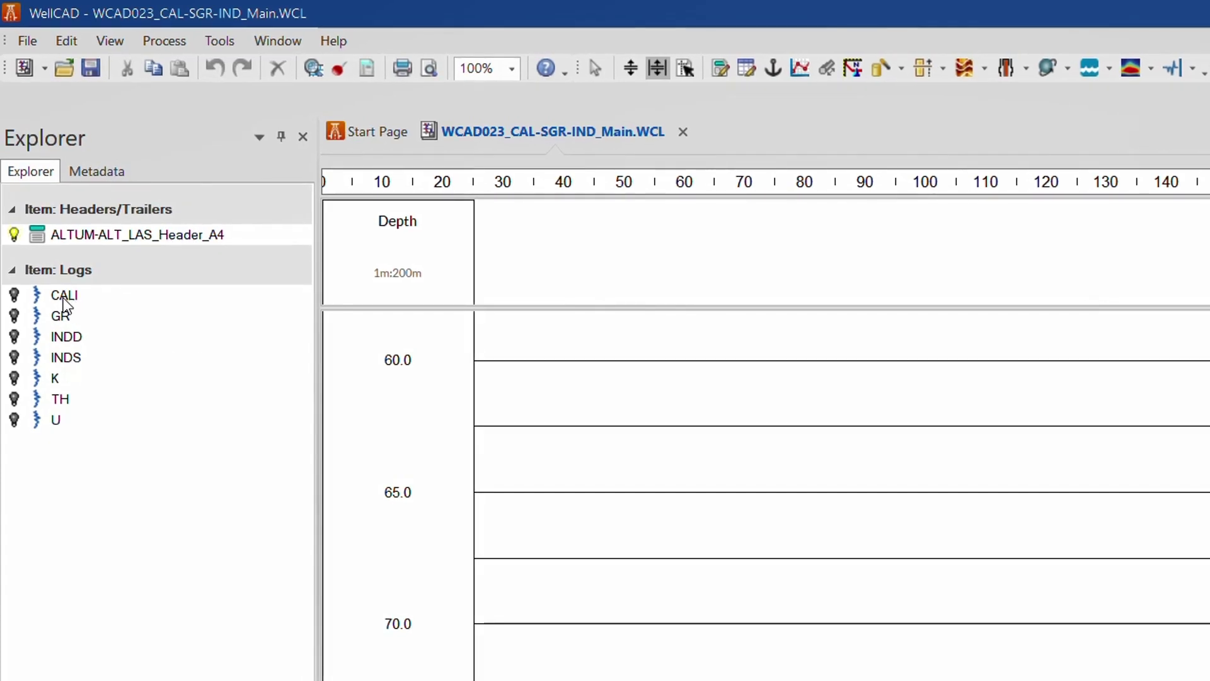
{"action": "left_click", "coordinate": [63, 298]}
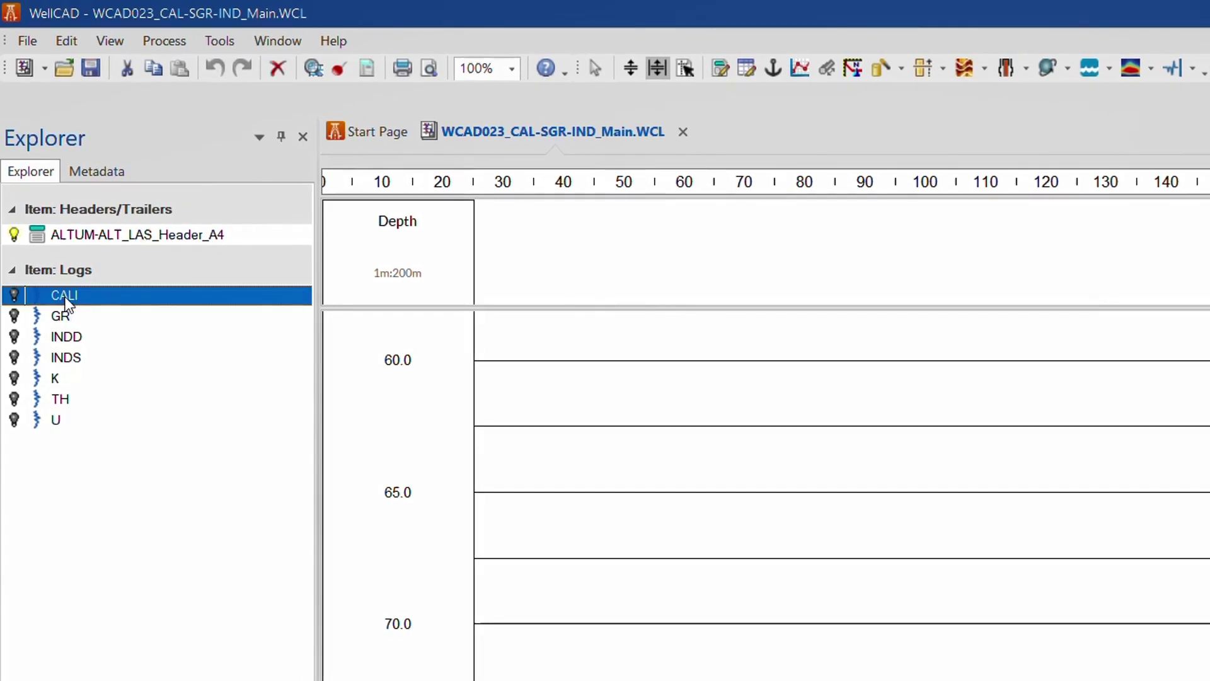
{"action": "left_click_drag", "start_coordinate": [65, 299], "coordinate": [503, 284]}
{"action": "left_click_drag", "start_coordinate": [721, 262], "coordinate": [721, 262]}
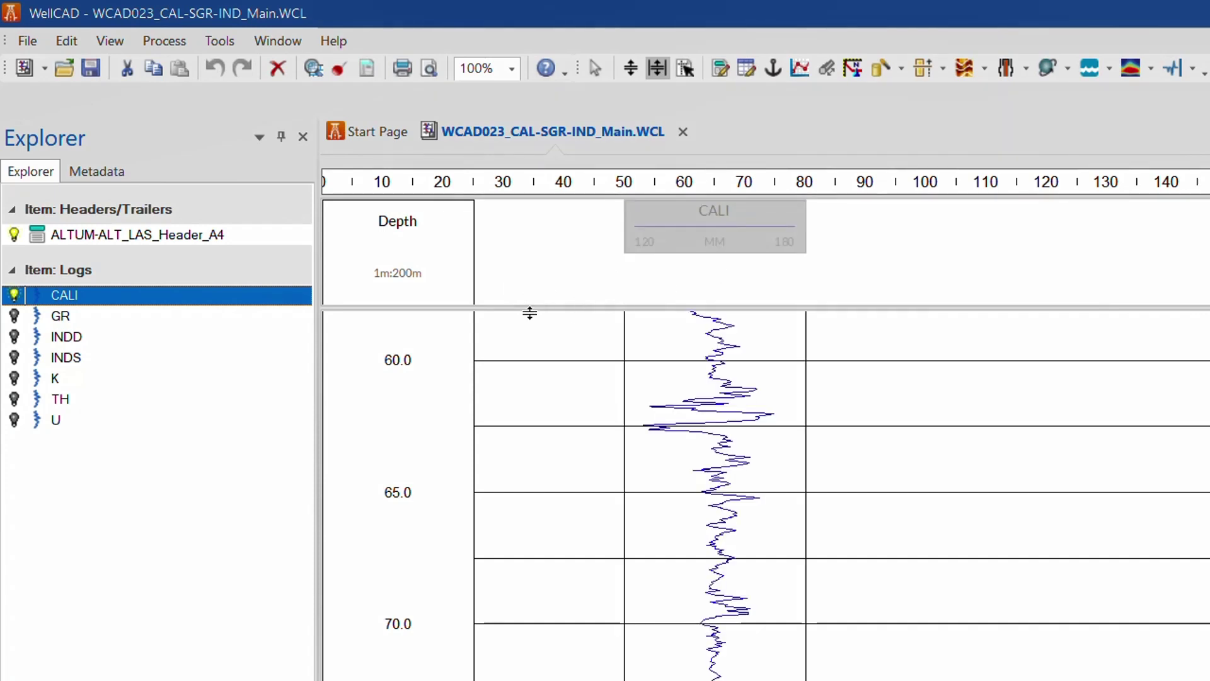
Add GR to the CALI track, stacking both headers stretched across the column
{"action": "left_click", "coordinate": [14, 318]}
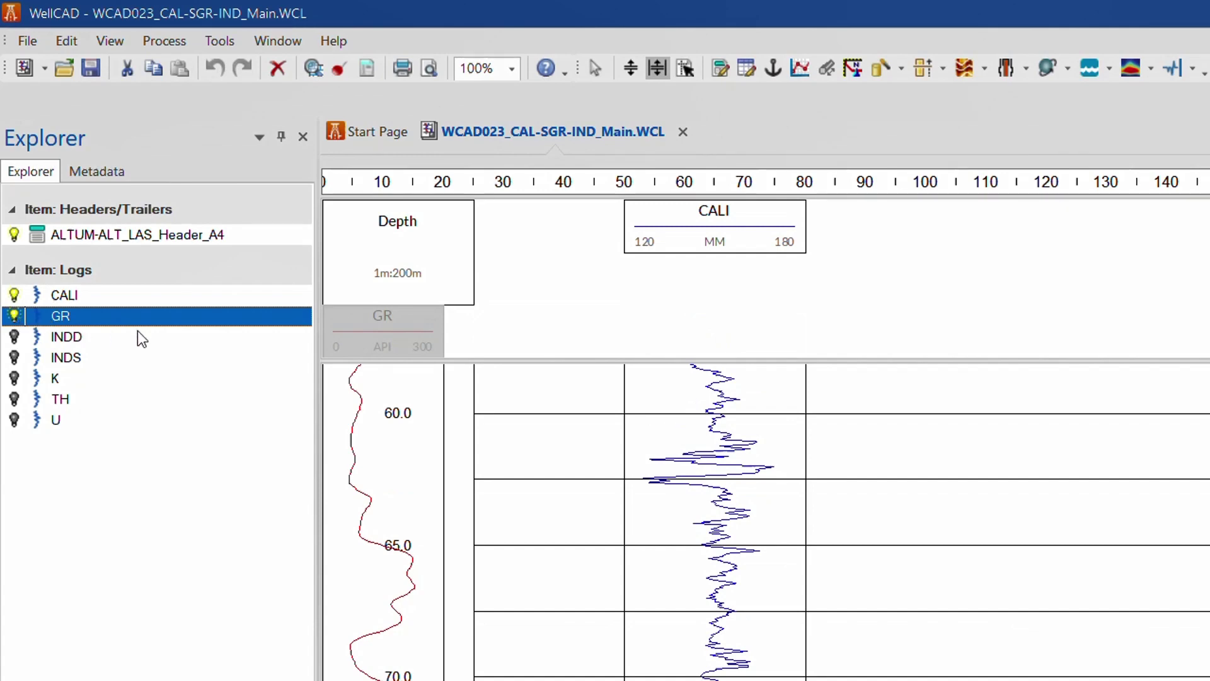
{"action": "left_click_drag", "start_coordinate": [382, 343], "coordinate": [668, 341]}
{"action": "left_click_drag", "start_coordinate": [713, 217], "coordinate": [570, 224]}
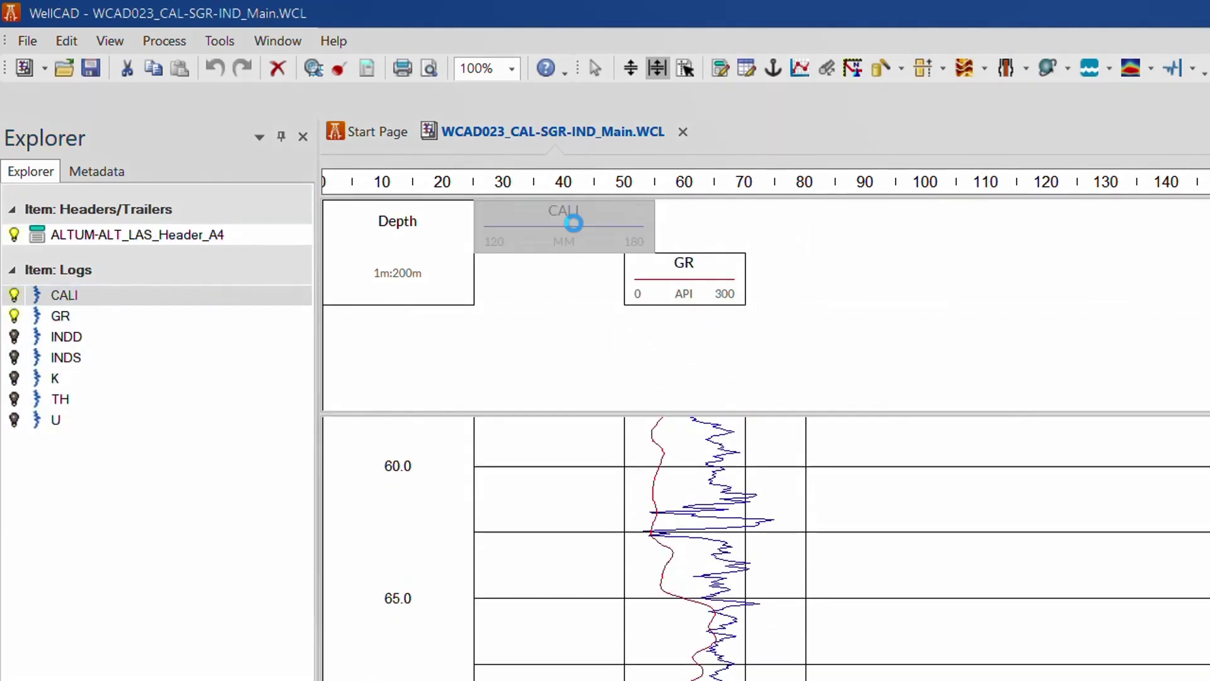
{"action": "left_click_drag", "start_coordinate": [643, 250], "coordinate": [807, 306]}
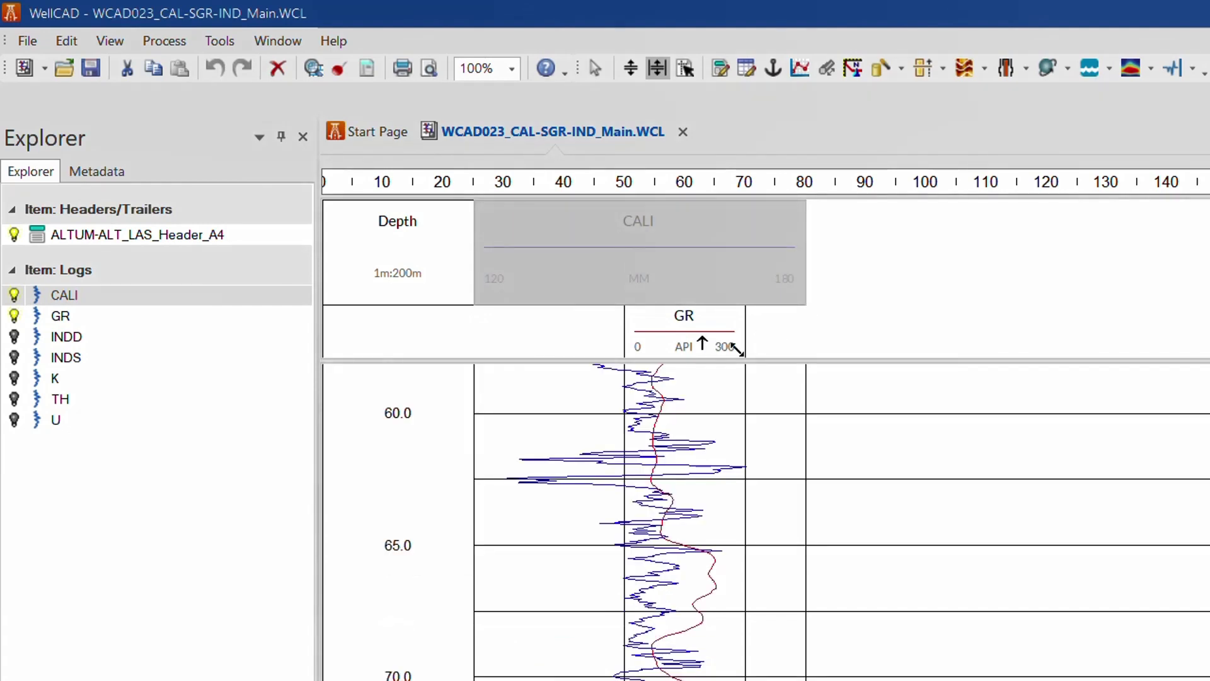
{"action": "mouse_move", "coordinate": [730, 343]}
{"action": "left_mouse_down"}
{"action": "mouse_move", "coordinate": [554, 346]}
{"action": "mouse_move", "coordinate": [743, 381]}
{"action": "mouse_move", "coordinate": [805, 419]}
{"action": "left_mouse_up"}
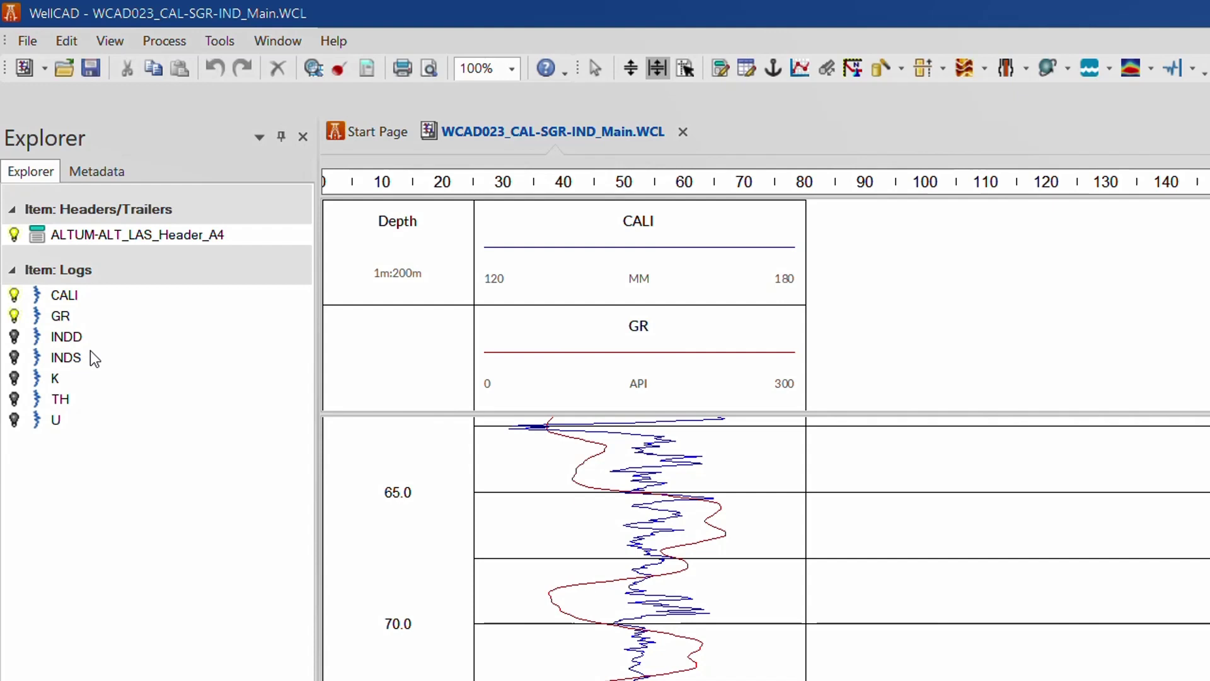
Drop logs INDD through U into the layout, then stack the INDS header into the INDD track
{"action": "left_click", "coordinate": [67, 337]}
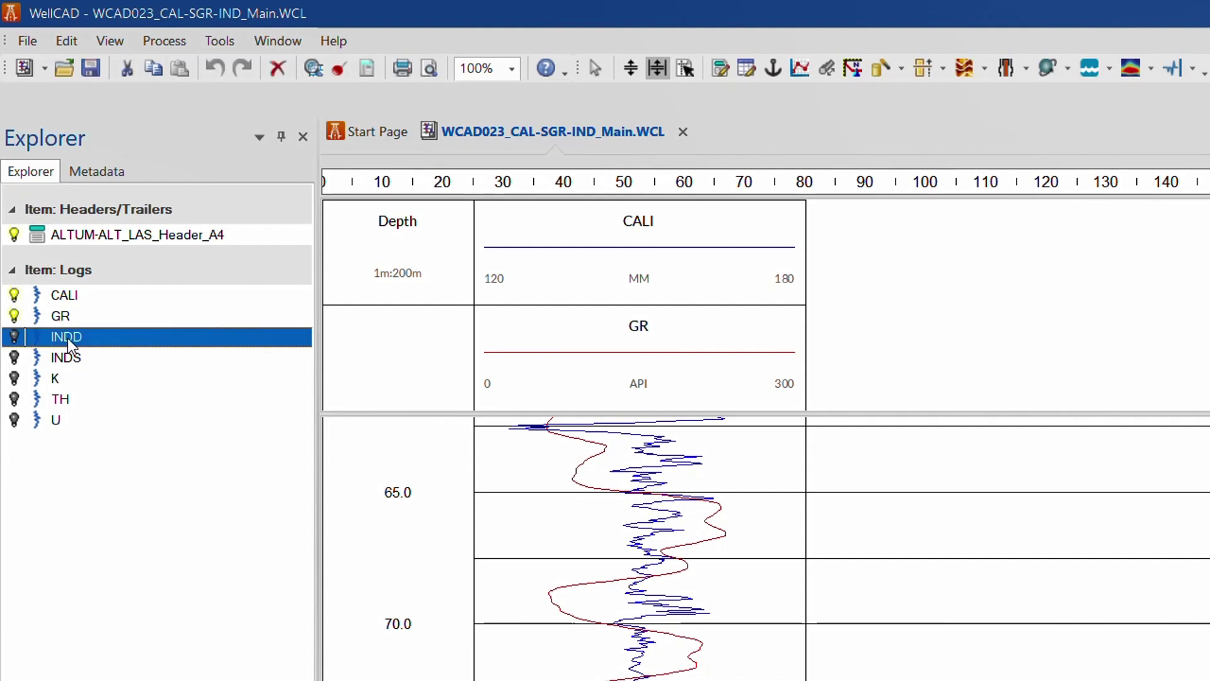
{"action": "left_click", "coordinate": [59, 421], "text": "shift"}
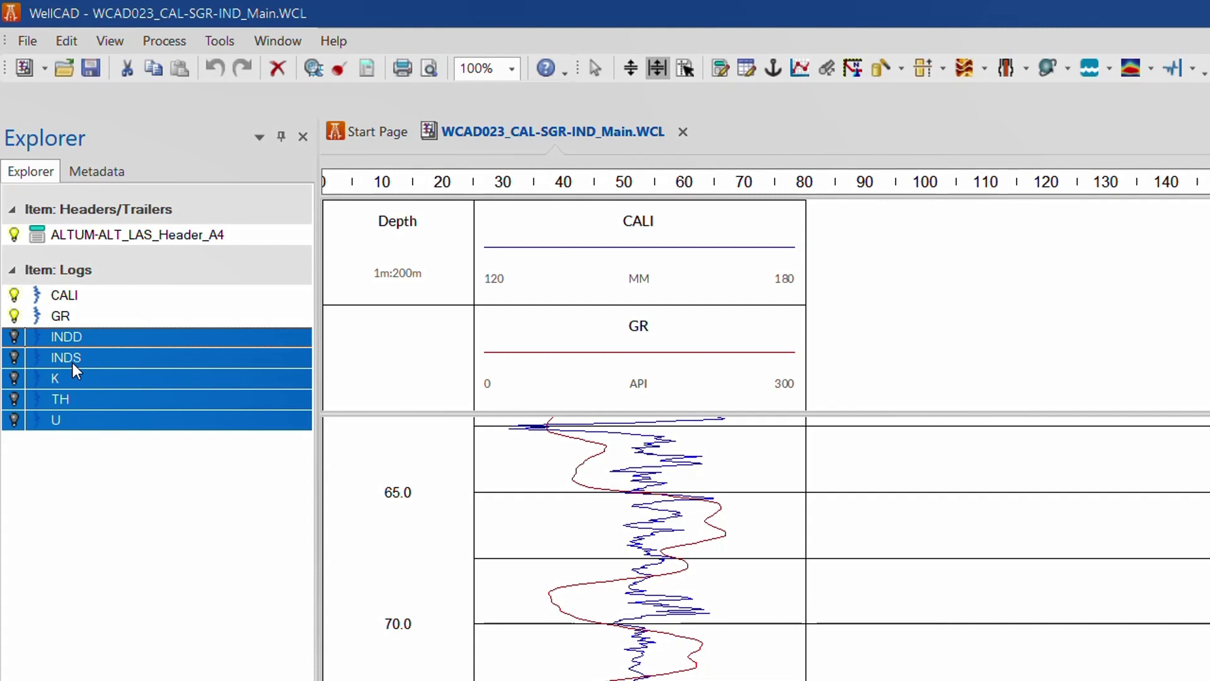
{"action": "left_click_drag", "start_coordinate": [63, 358], "coordinate": [1089, 322]}
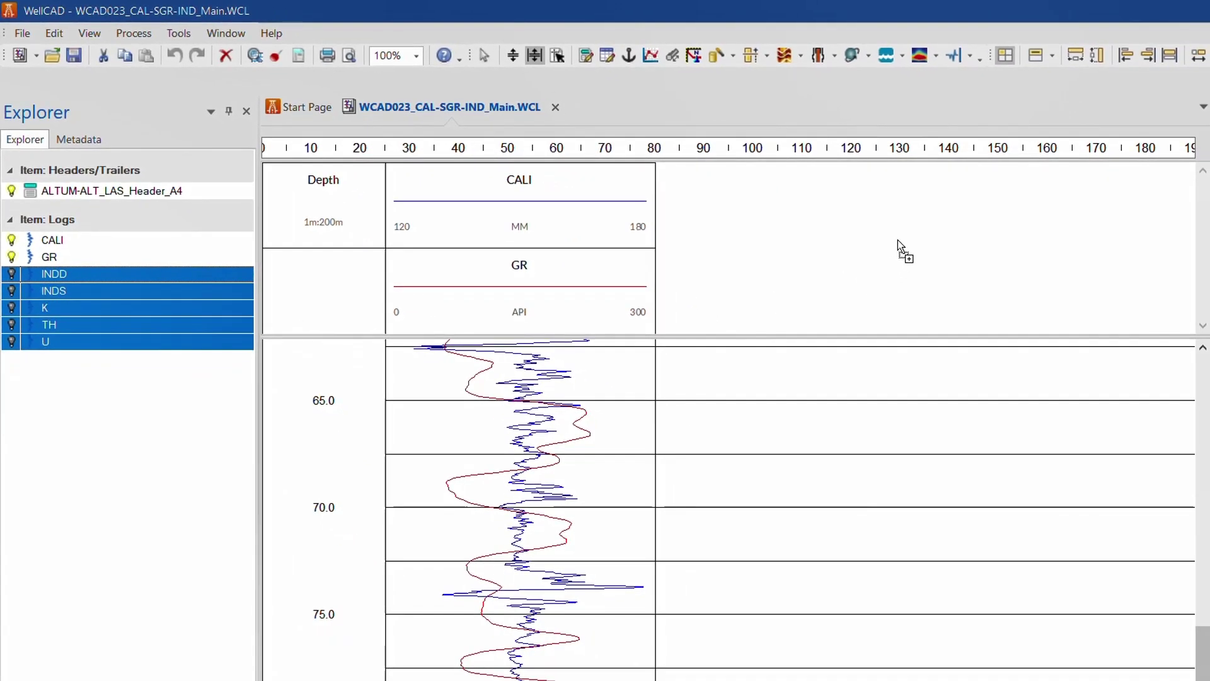
{"action": "left_click_drag", "start_coordinate": [897, 239], "coordinate": [1193, 251]}
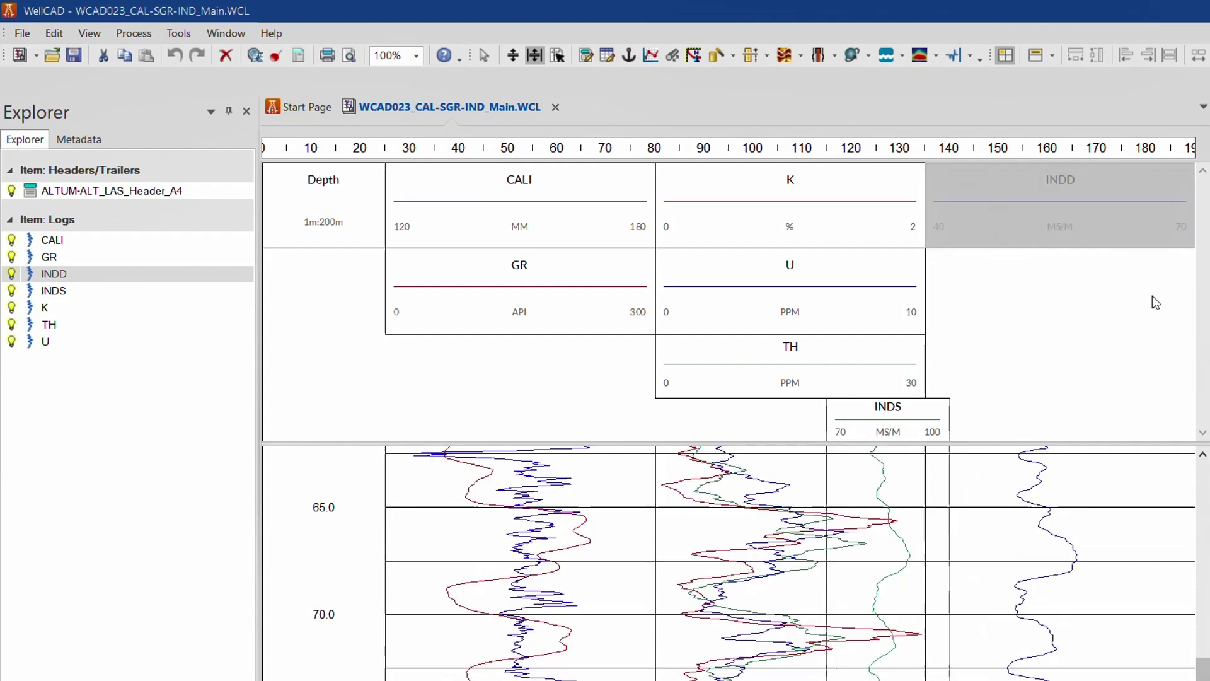
{"action": "left_click_drag", "start_coordinate": [936, 429], "coordinate": [1174, 326]}
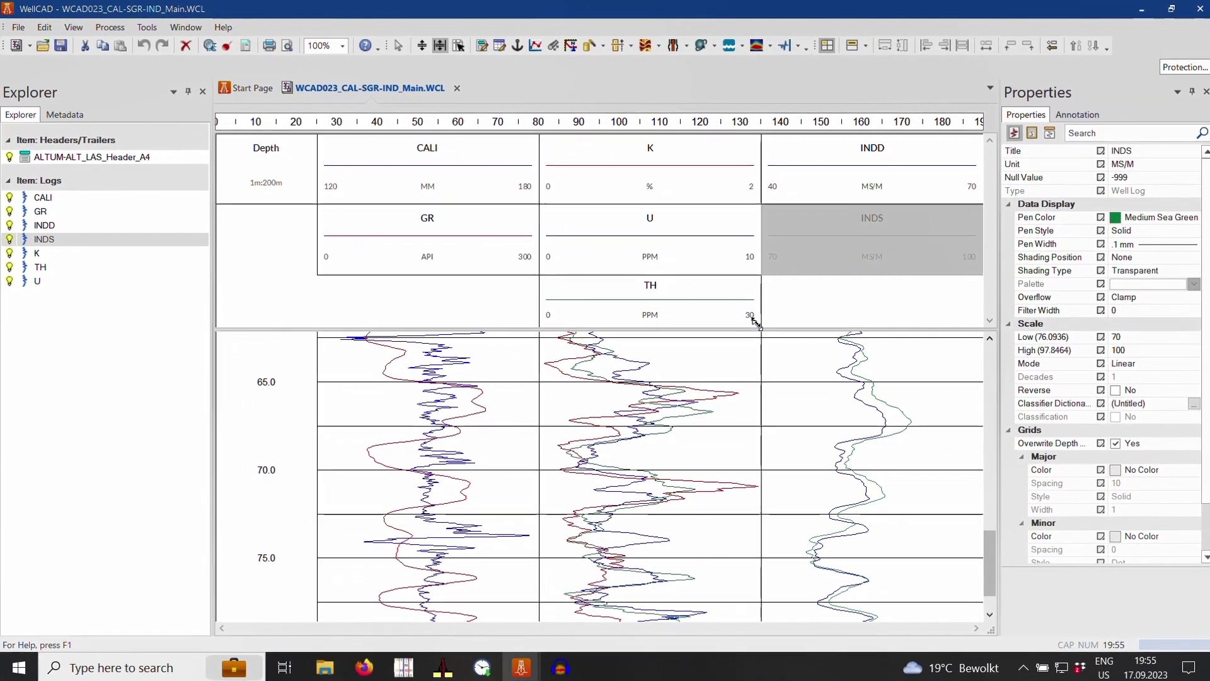
Make the TH header taller and move the INDS header out of the layout
{"action": "left_click_drag", "start_coordinate": [754, 323], "coordinate": [757, 342]}
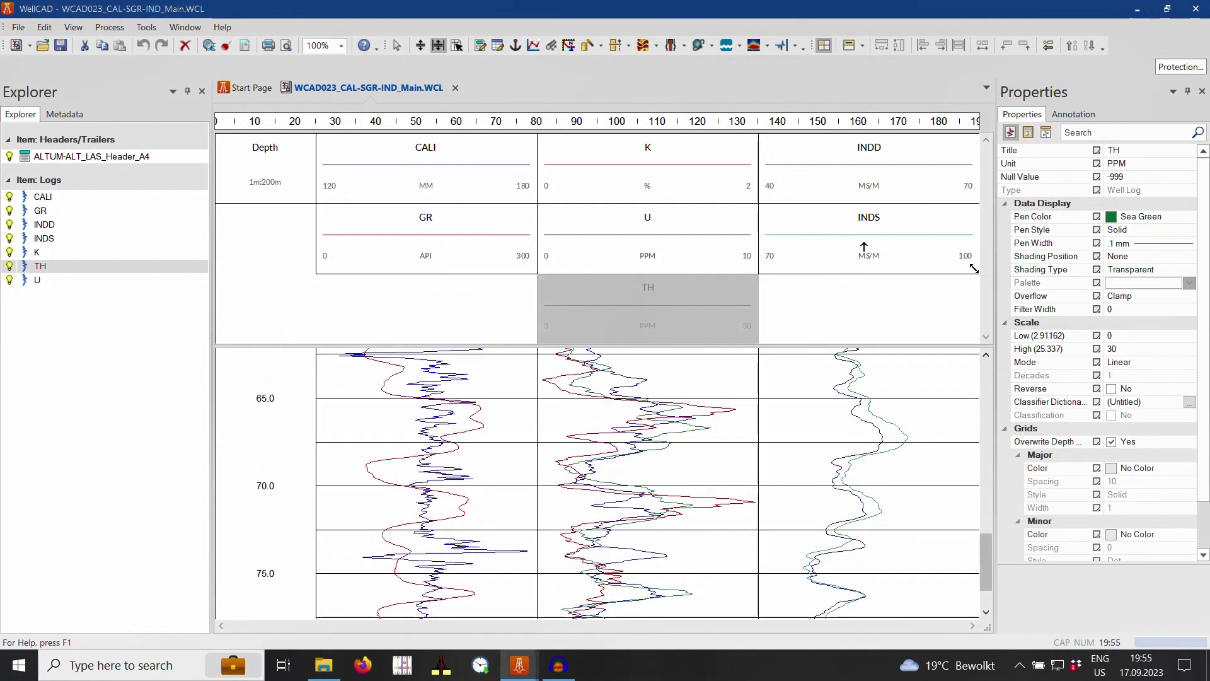
{"action": "left_click_drag", "start_coordinate": [861, 255], "coordinate": [112, 382]}
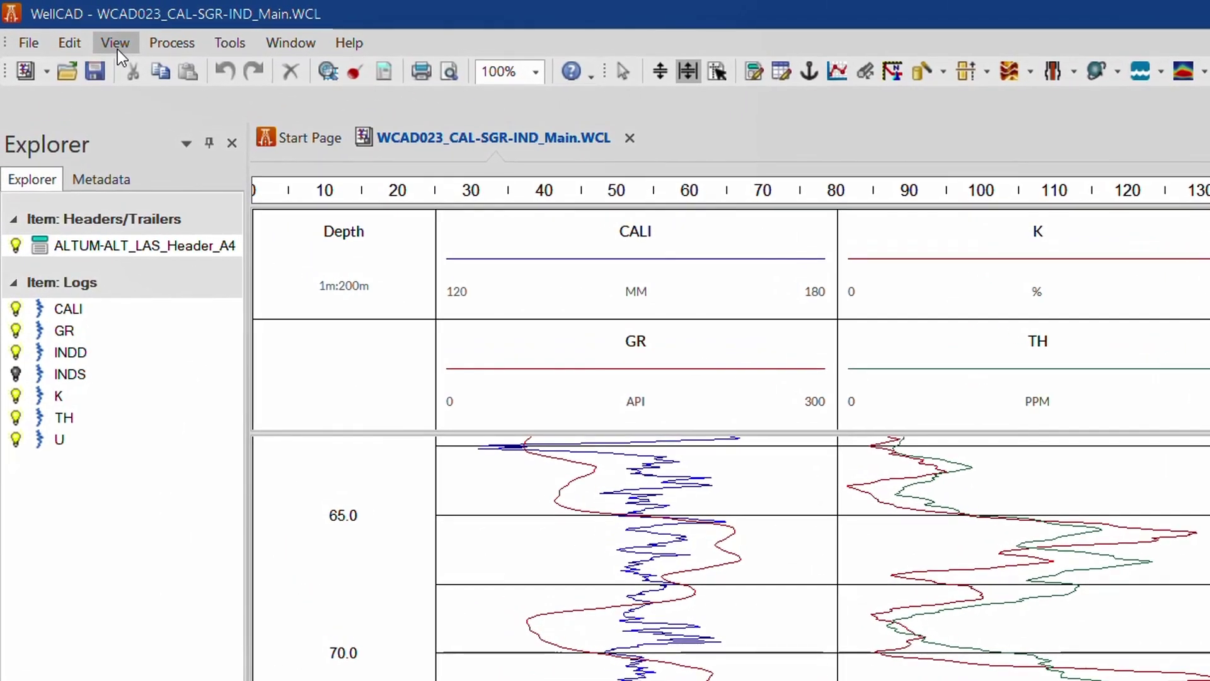
Apply the WCAD Summary project template to the document
{"action": "left_click", "coordinate": [117, 50]}
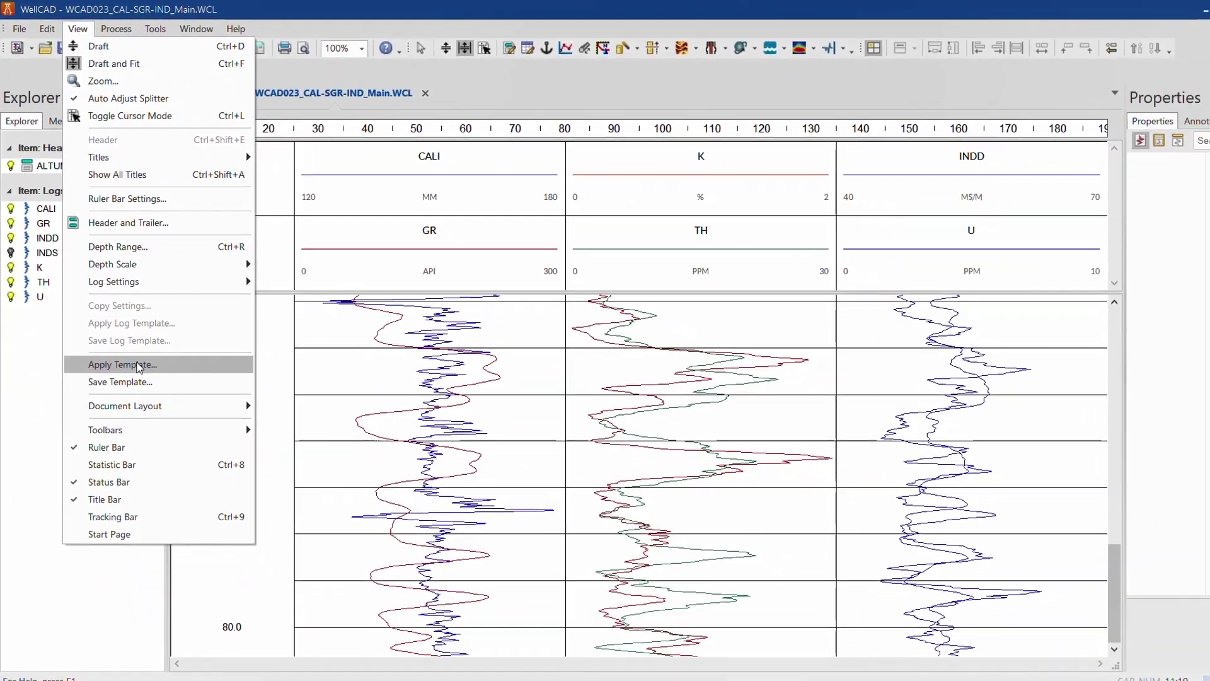
{"action": "left_click", "coordinate": [138, 364]}
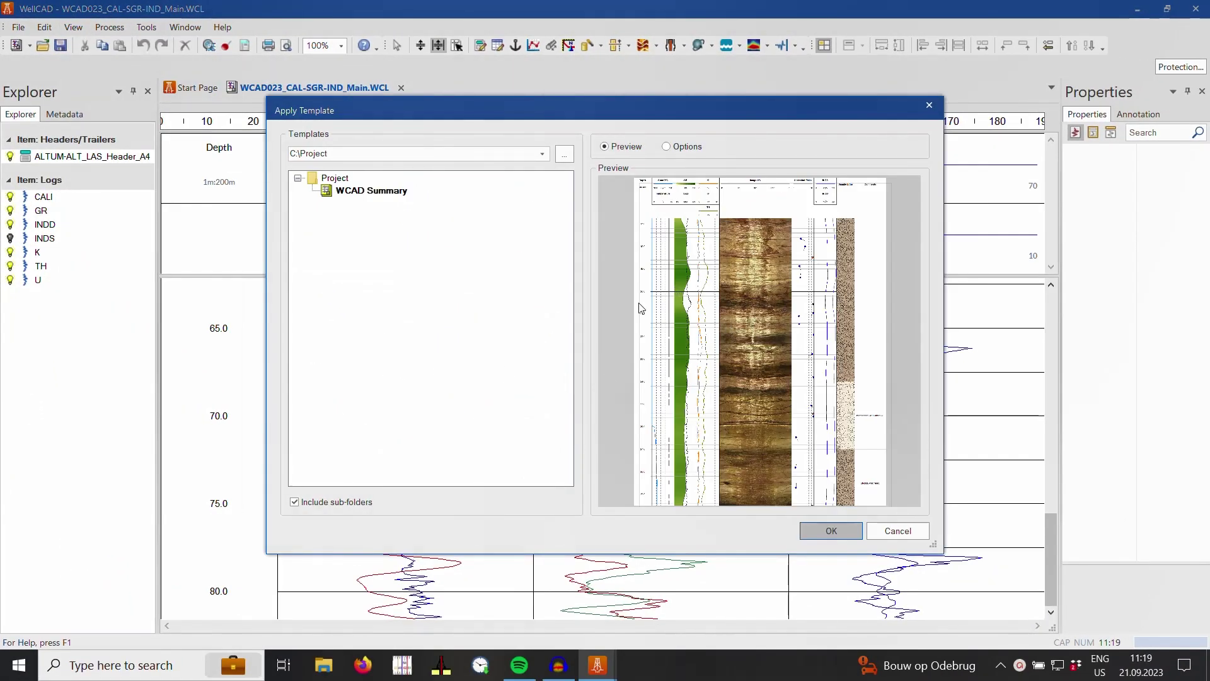
{"action": "left_click", "coordinate": [371, 191]}
{"action": "left_click", "coordinate": [832, 530]}
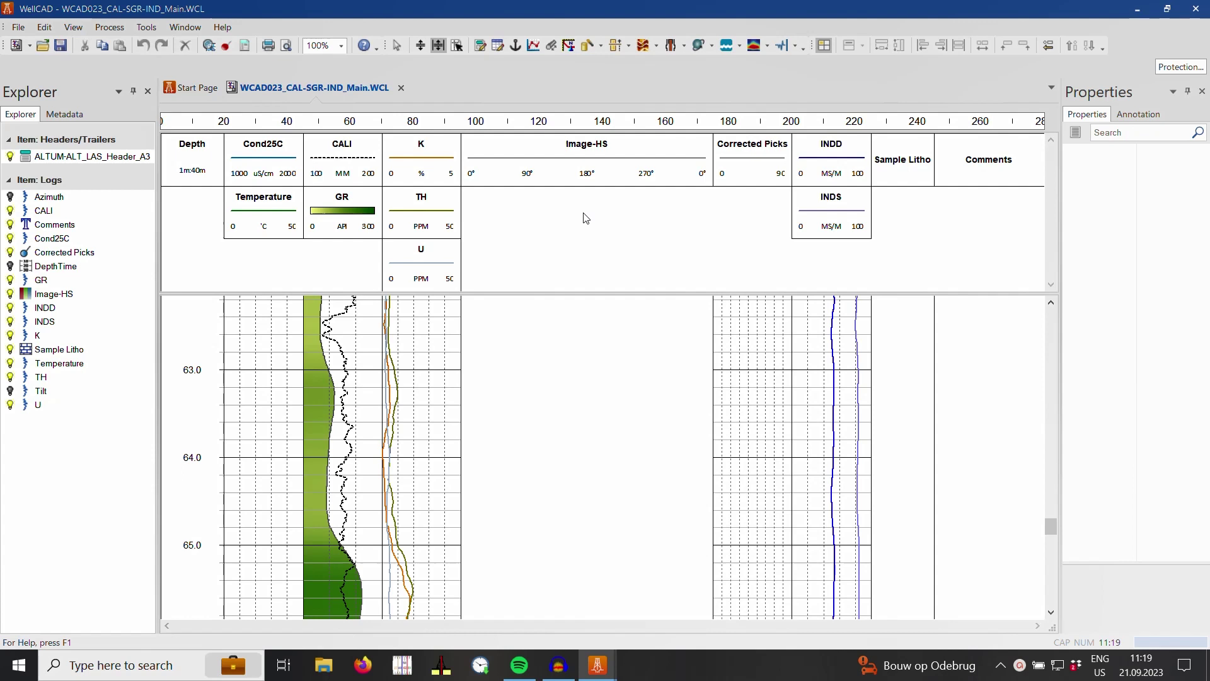
Inspect the properties of the Image-HS, Temperature and Cond25C tracks
{"action": "left_click", "coordinate": [581, 181]}
{"action": "left_click", "coordinate": [272, 235]}
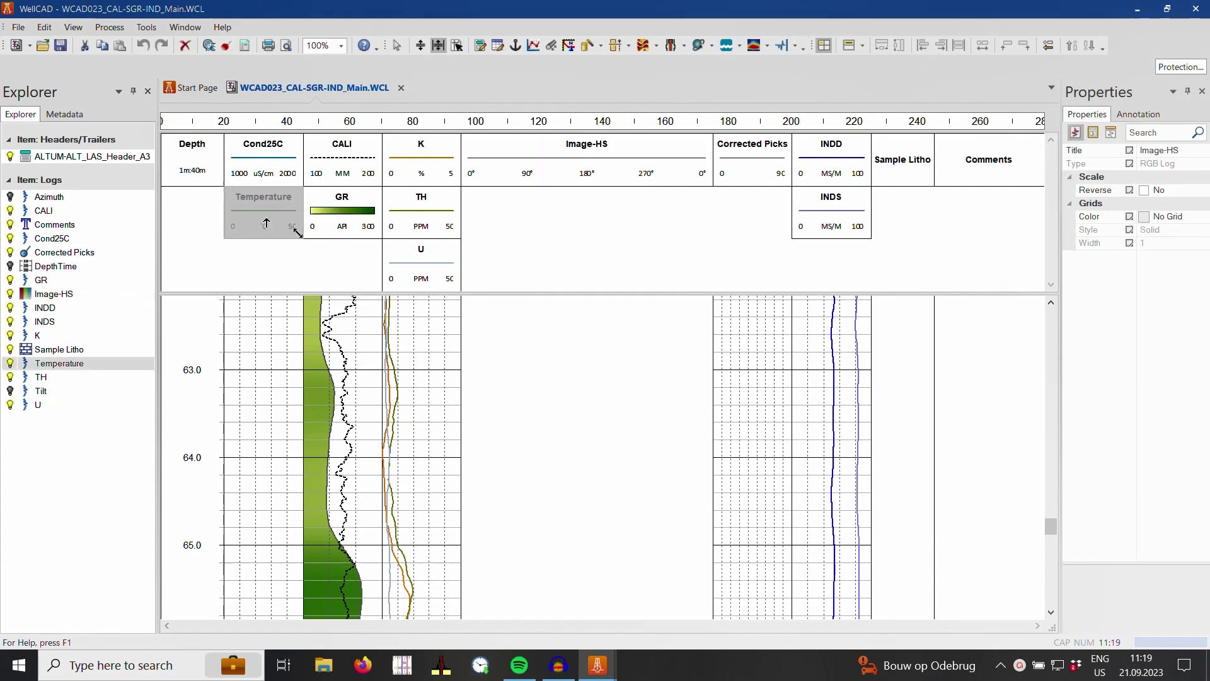
{"action": "left_click", "coordinate": [261, 168]}
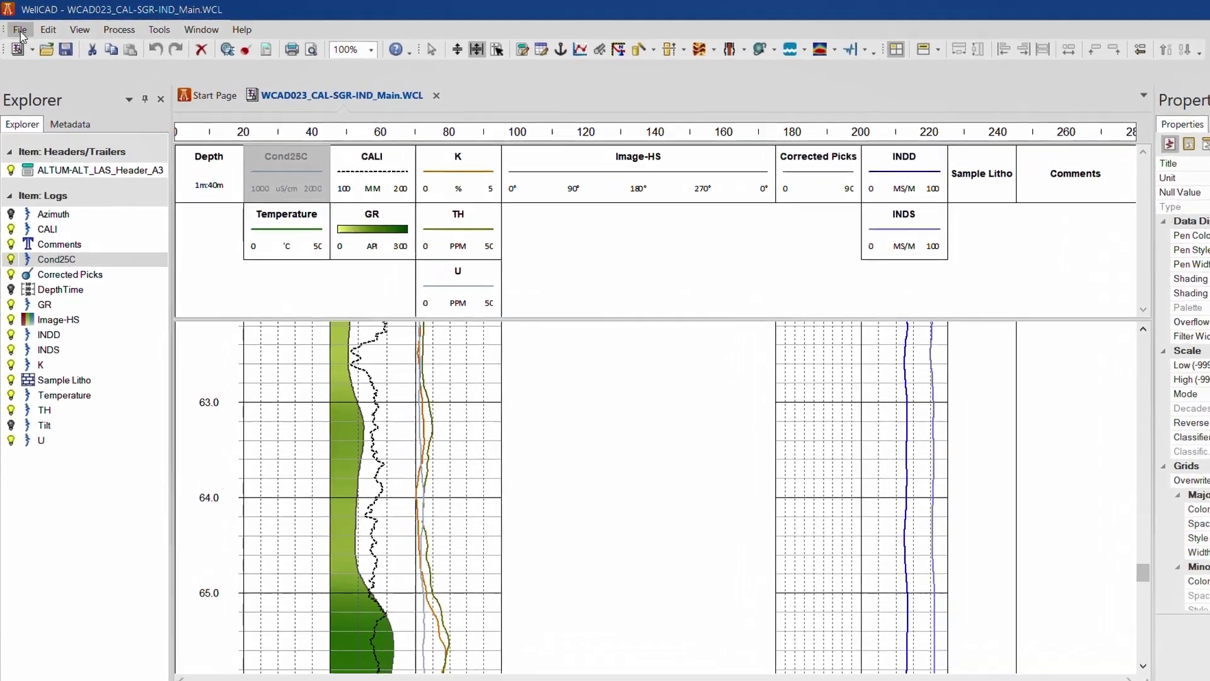
Import WCAD023_FTC-OBI_Main.tfd as a single file into the current document
{"action": "left_click", "coordinate": [20, 31]}
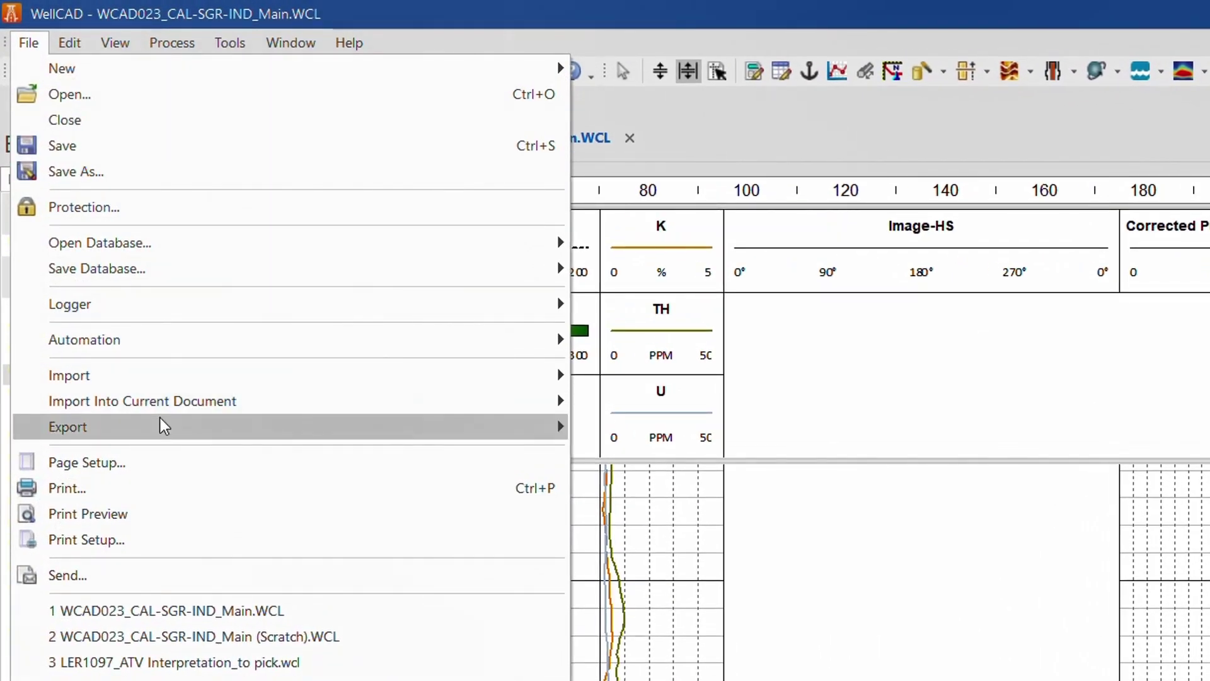
{"action": "mouse_move", "coordinate": [211, 411]}
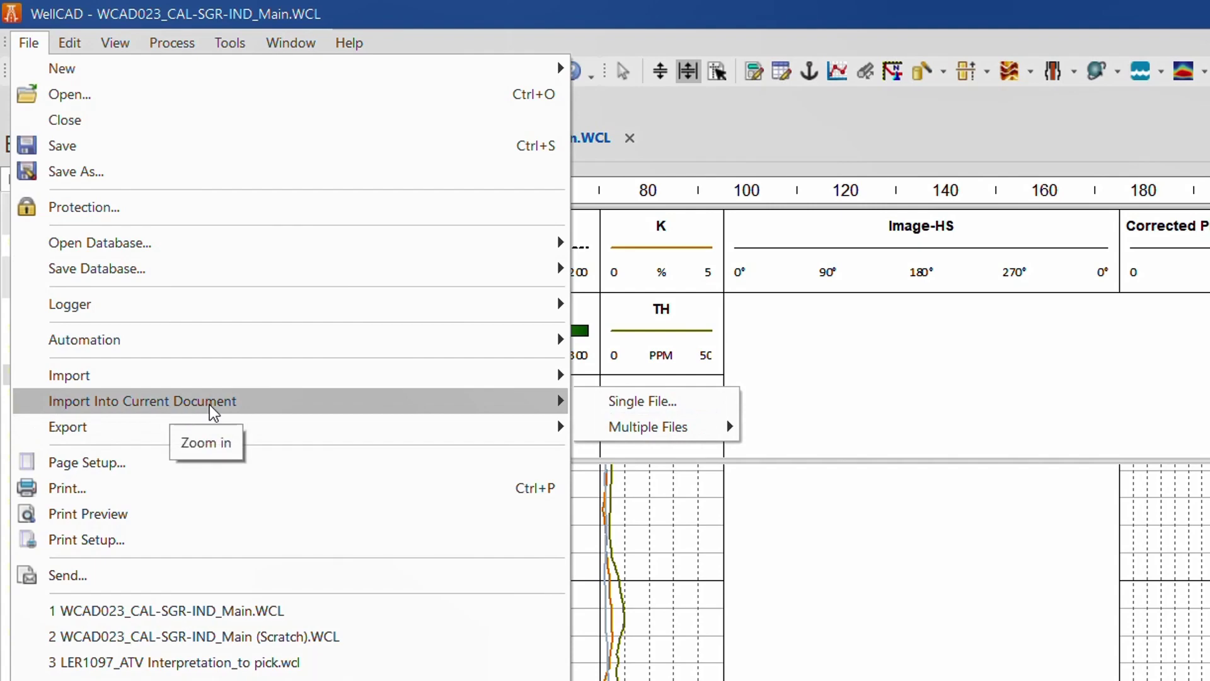
{"action": "left_click", "coordinate": [621, 404]}
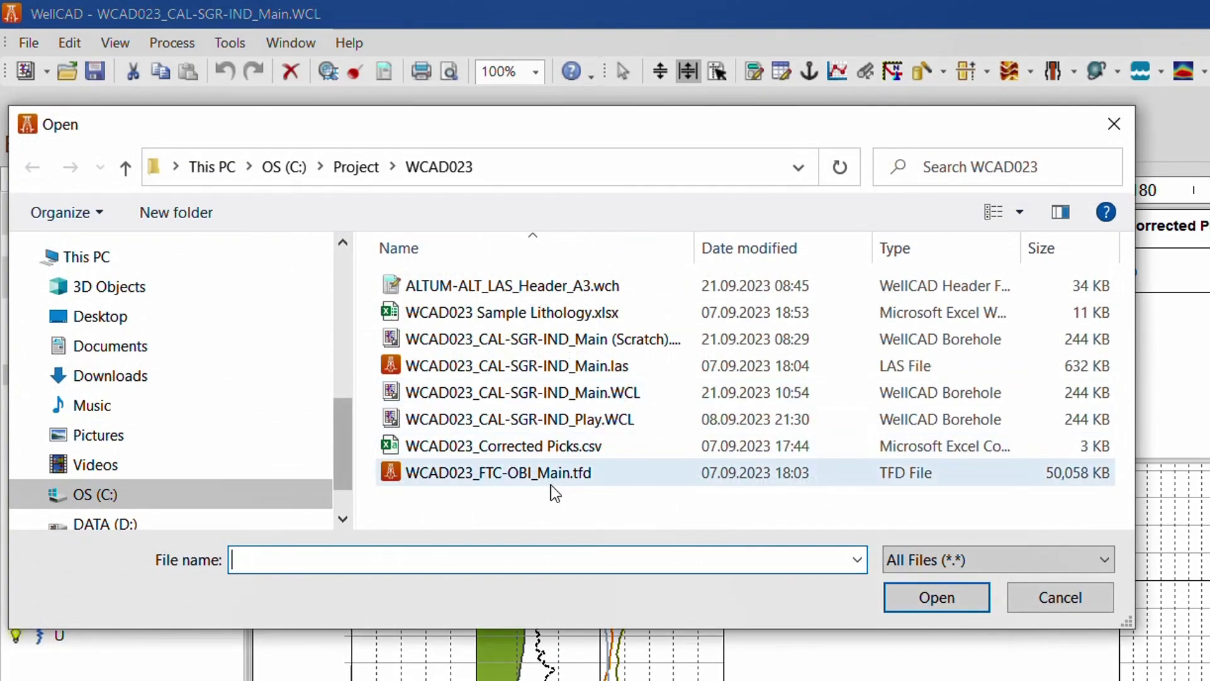
{"action": "left_click", "coordinate": [550, 481]}
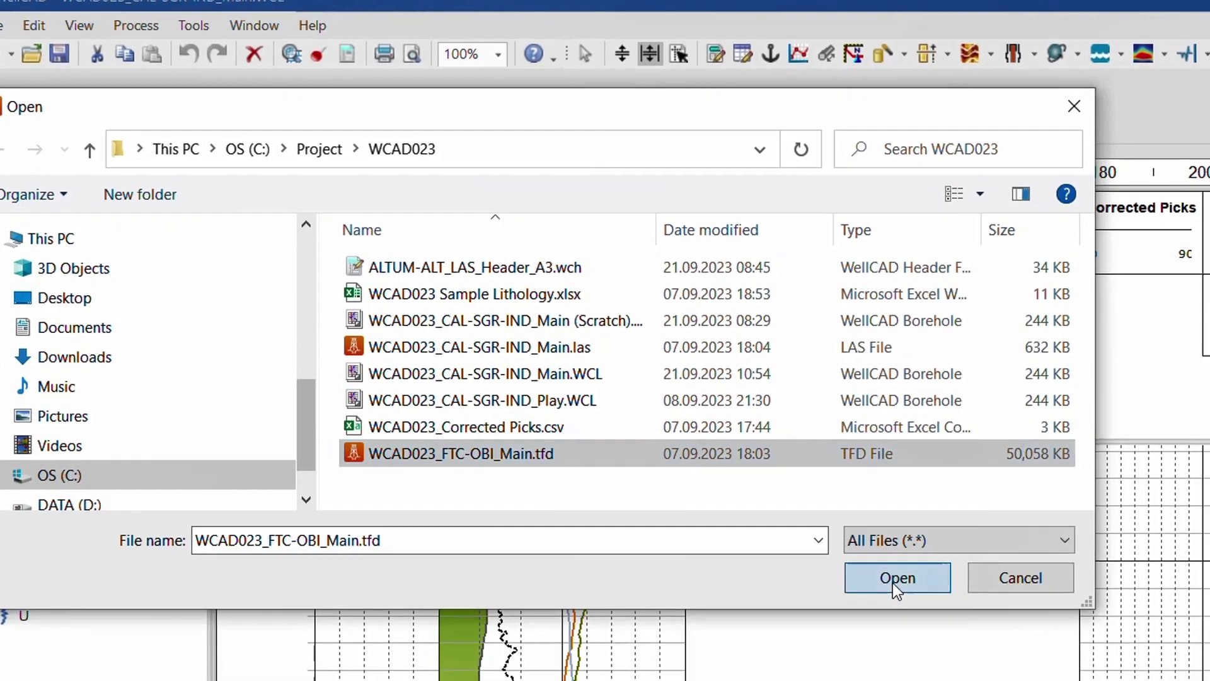
{"action": "left_click", "coordinate": [930, 600]}
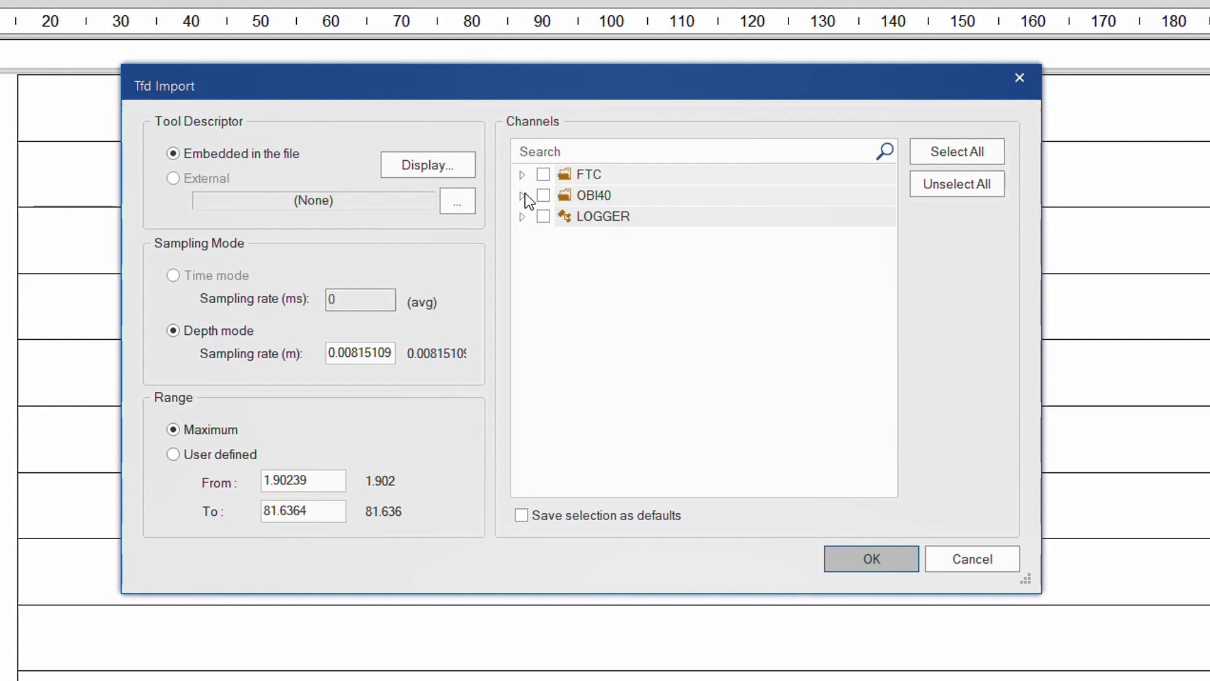
Tick Cond25C and Temperature under FTC, Azimuth, Image-HS and Tilt under OBI40, save as defaults, and import
{"action": "left_click", "coordinate": [523, 175]}
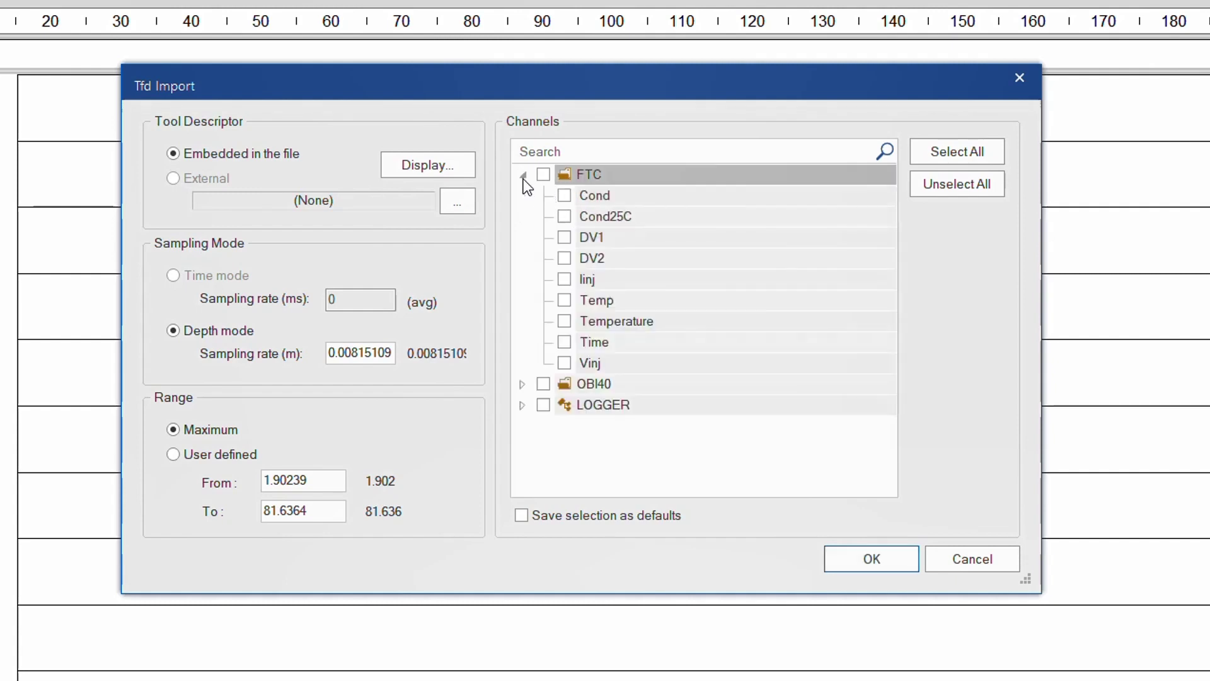
{"action": "left_click", "coordinate": [565, 216]}
{"action": "left_click", "coordinate": [564, 322]}
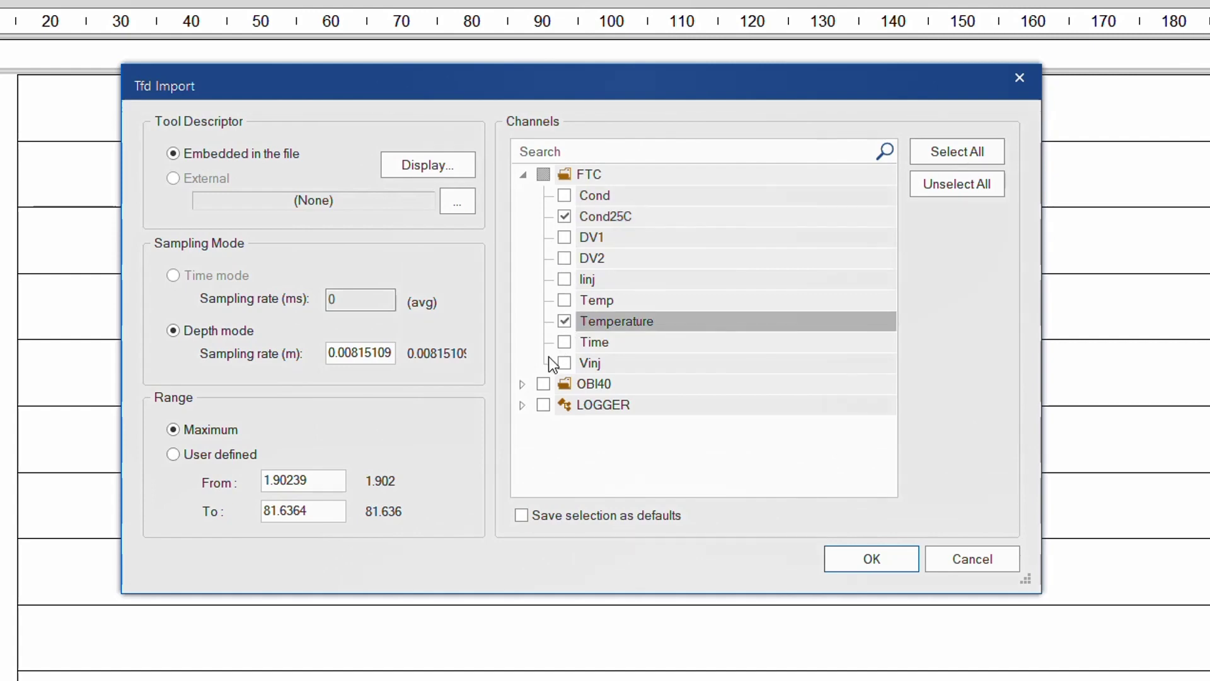
{"action": "left_click", "coordinate": [522, 384]}
{"action": "left_click", "coordinate": [565, 405]}
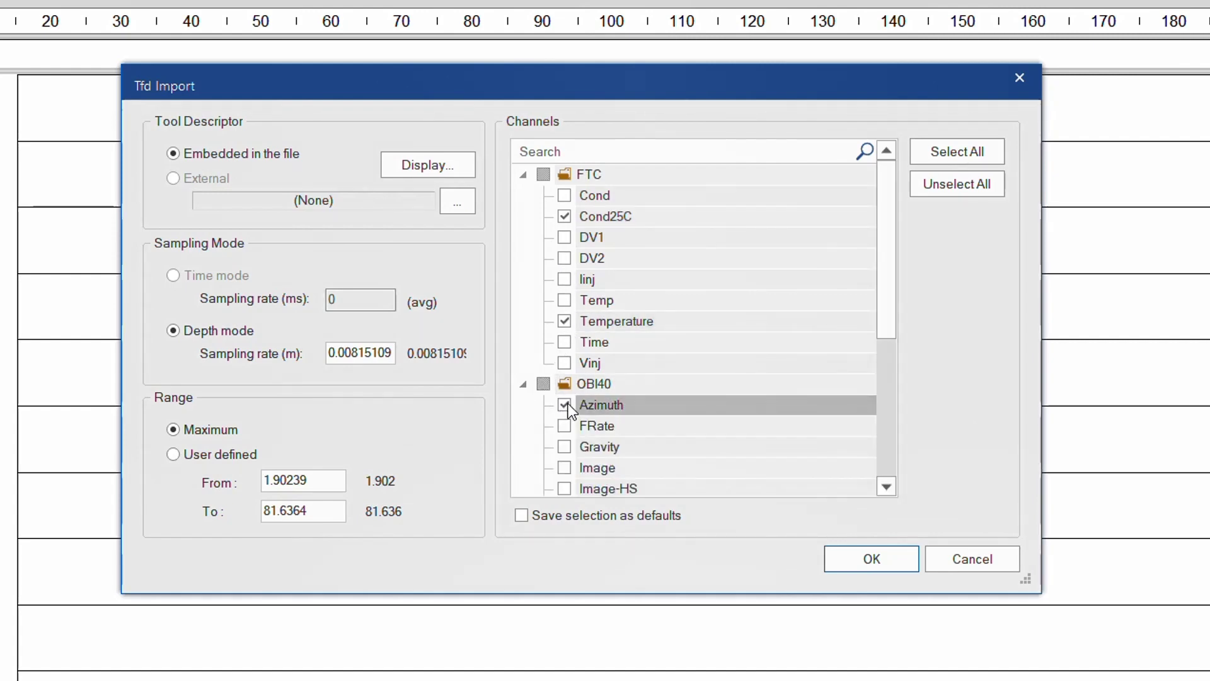
{"action": "scroll", "coordinate": [722, 377], "scroll_direction": "down", "scroll_amount": 2}
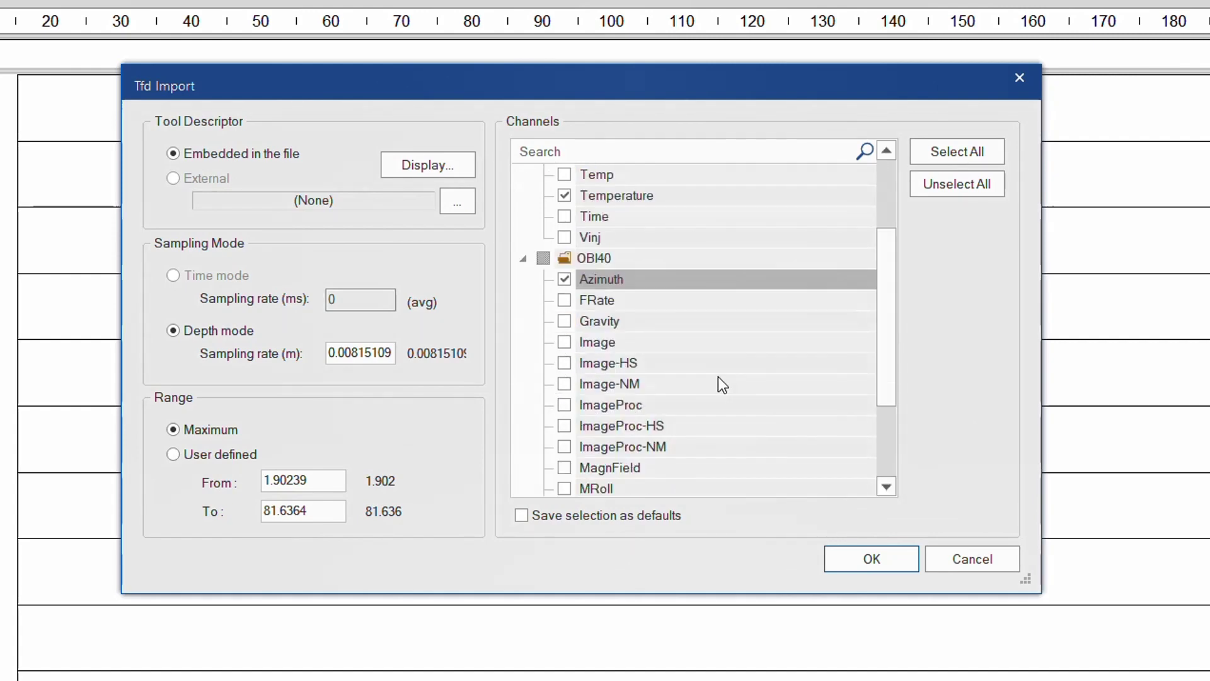
{"action": "left_click", "coordinate": [565, 364]}
{"action": "scroll", "coordinate": [737, 390], "scroll_direction": "down", "scroll_amount": 2}
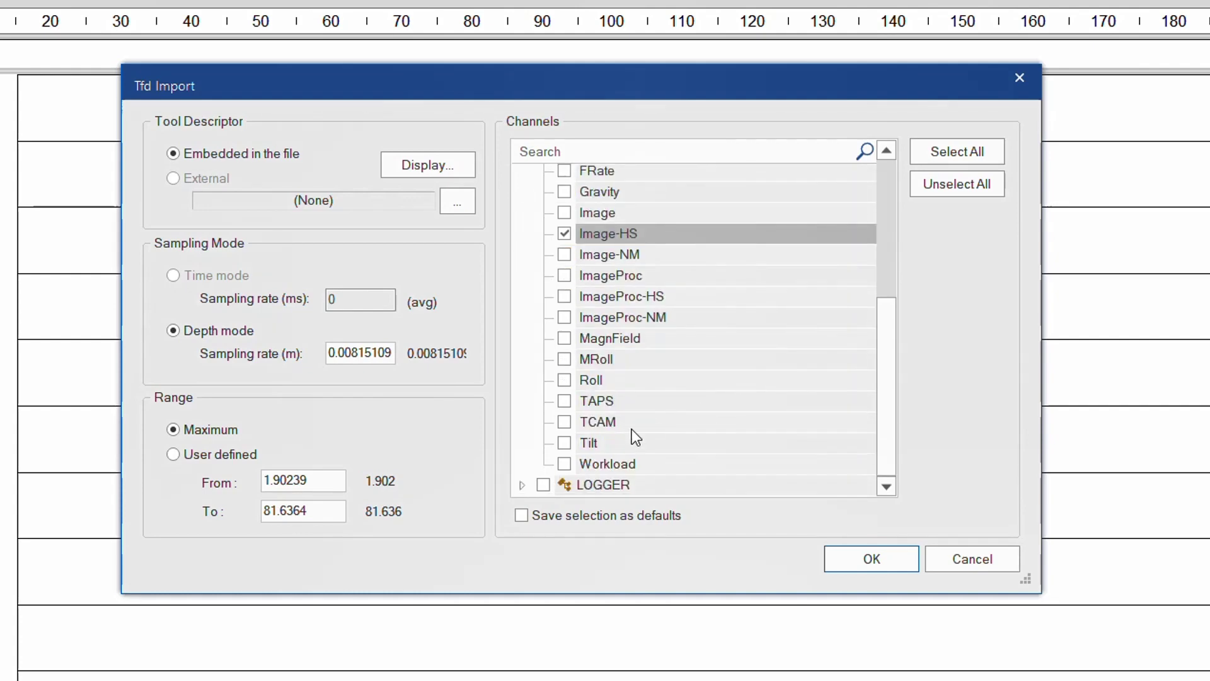
{"action": "left_click", "coordinate": [564, 443]}
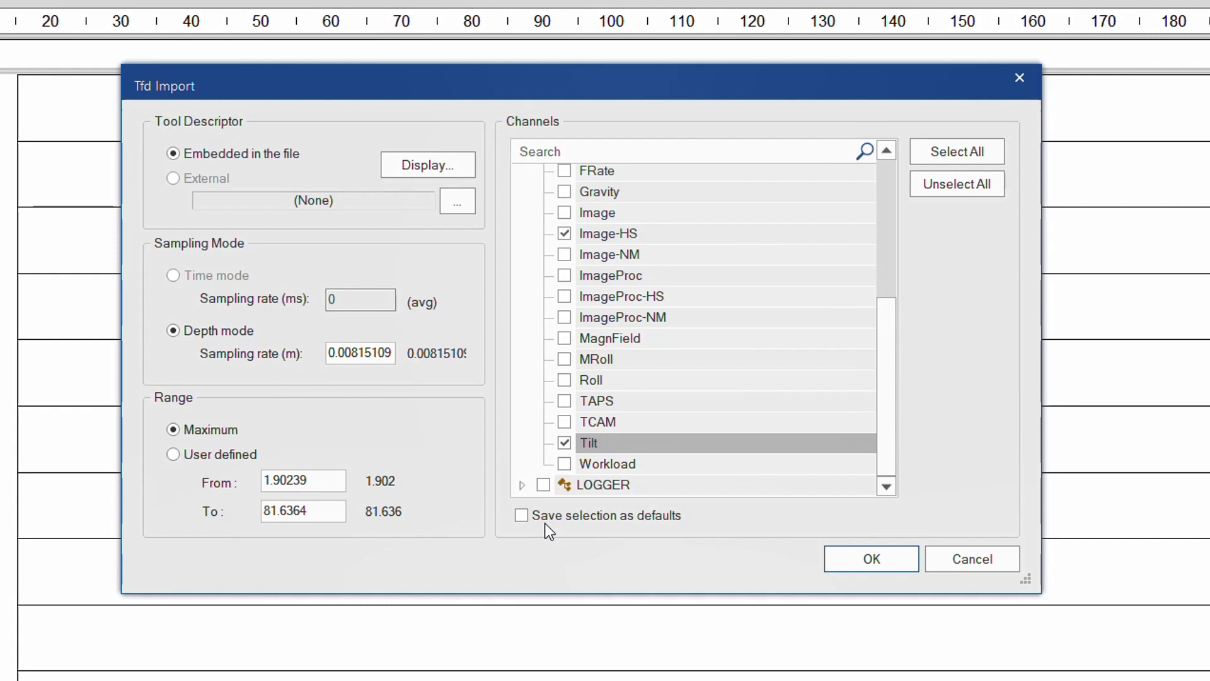
{"action": "left_click", "coordinate": [527, 515]}
{"action": "left_click", "coordinate": [857, 559]}
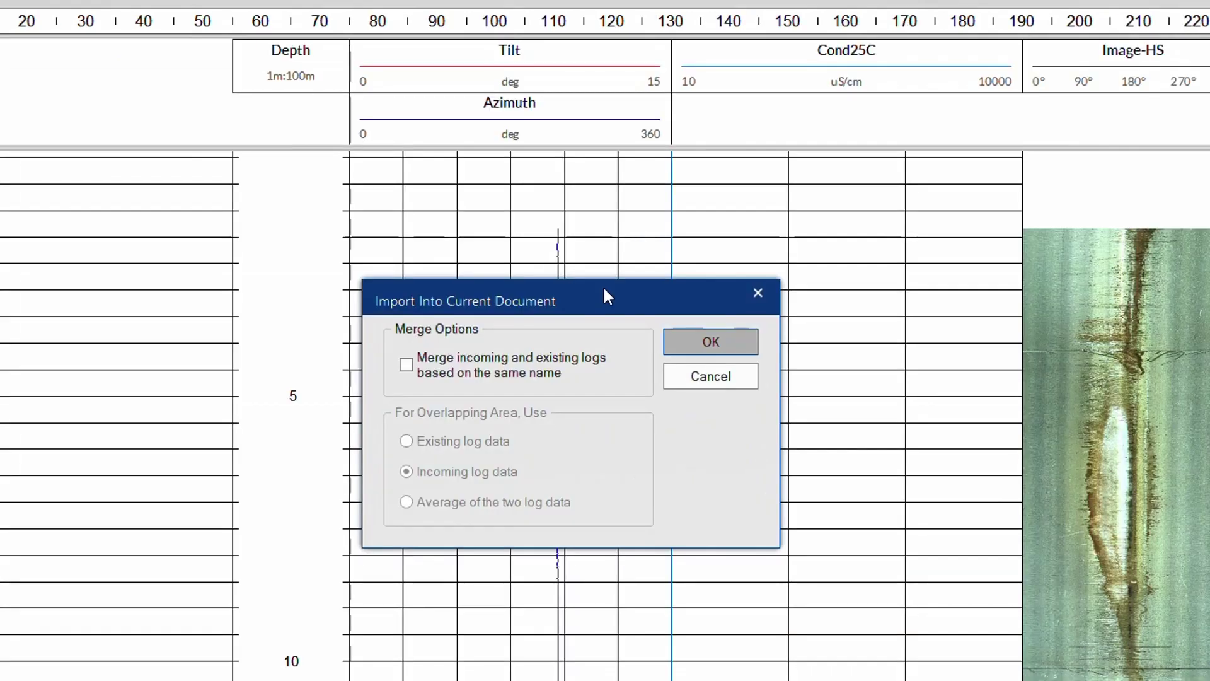
Import the logs as separate #1 logs without merging and accept the depth reference
{"action": "left_click", "coordinate": [706, 342]}
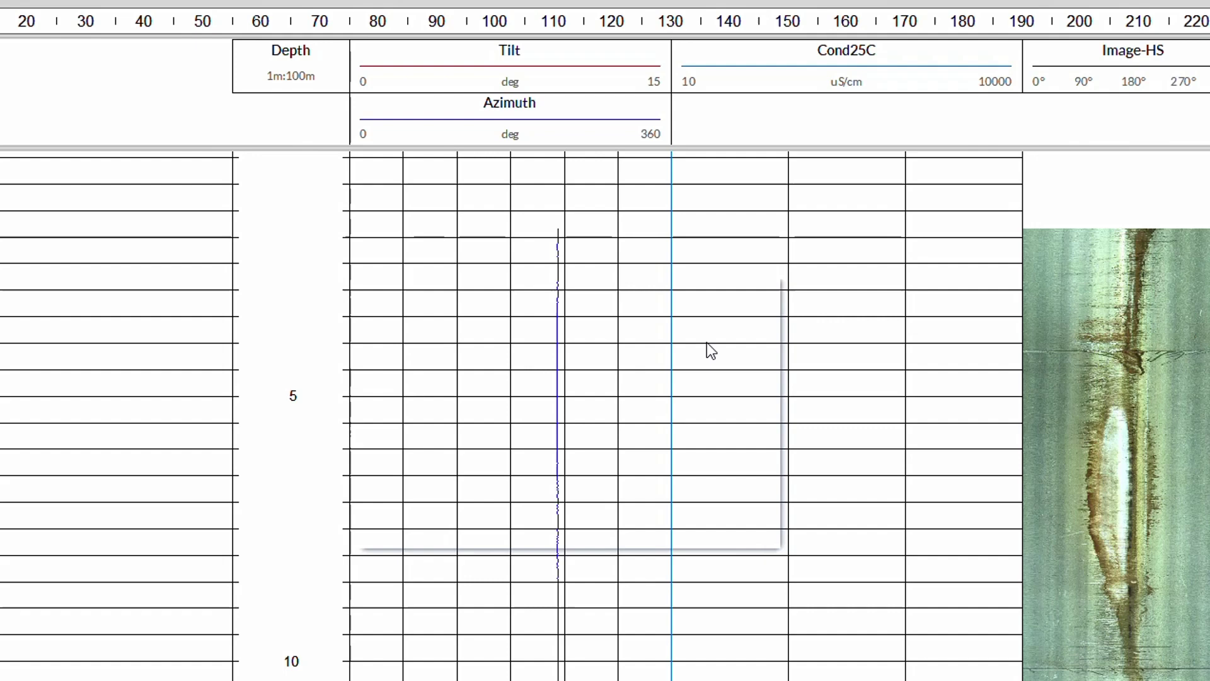
{"action": "left_click", "coordinate": [844, 308]}
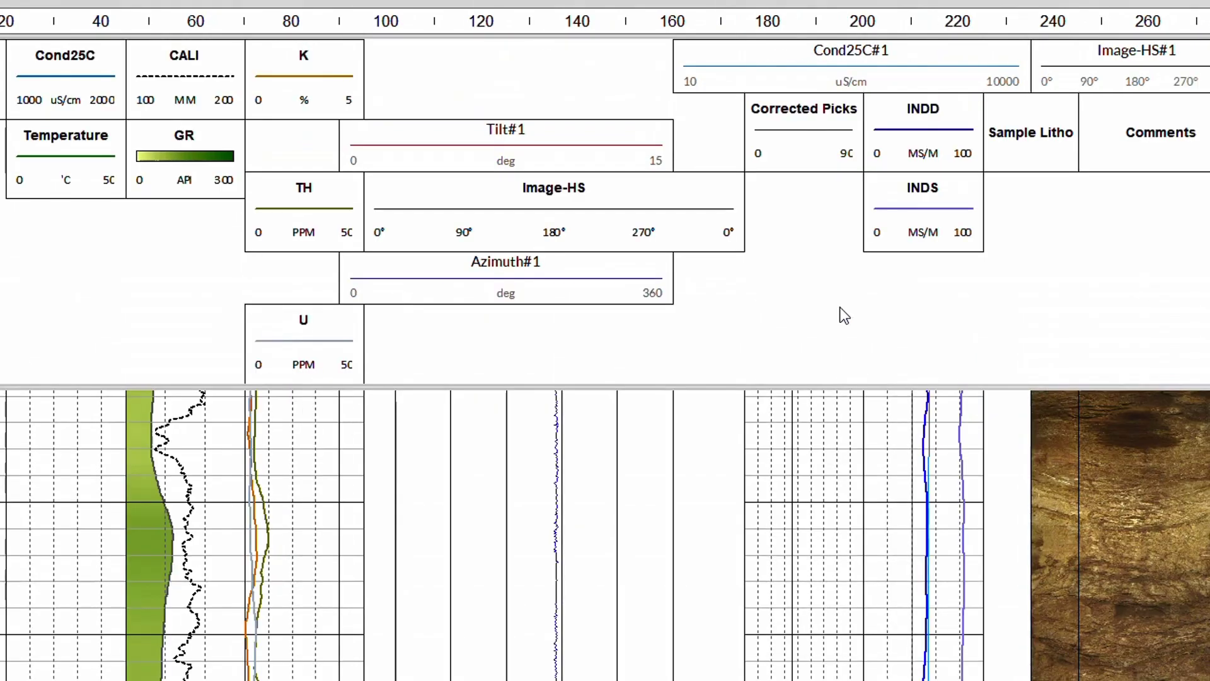
Move the Azimuth#1 track toward Tilt#1
{"action": "left_click_drag", "start_coordinate": [554, 291], "coordinate": [805, 268]}
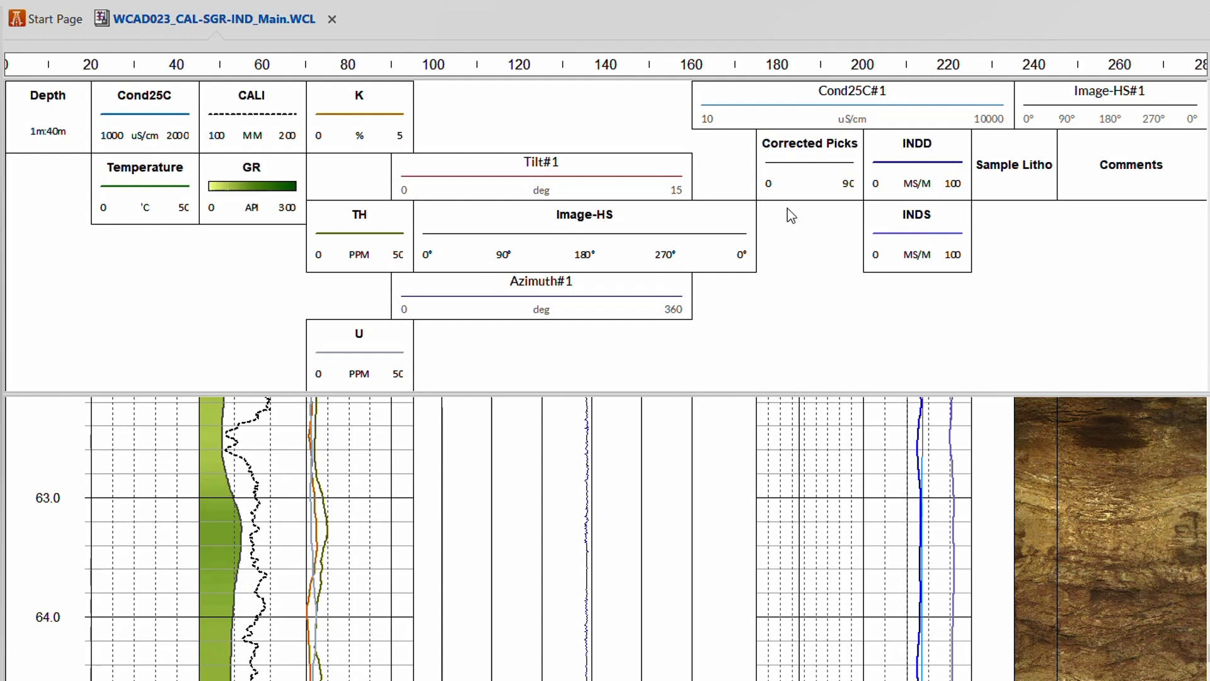
Move the Cond25C#1 and Image-HS#1 logs into their Cond25C and Image-HS tracks
{"action": "left_click", "coordinate": [803, 115]}
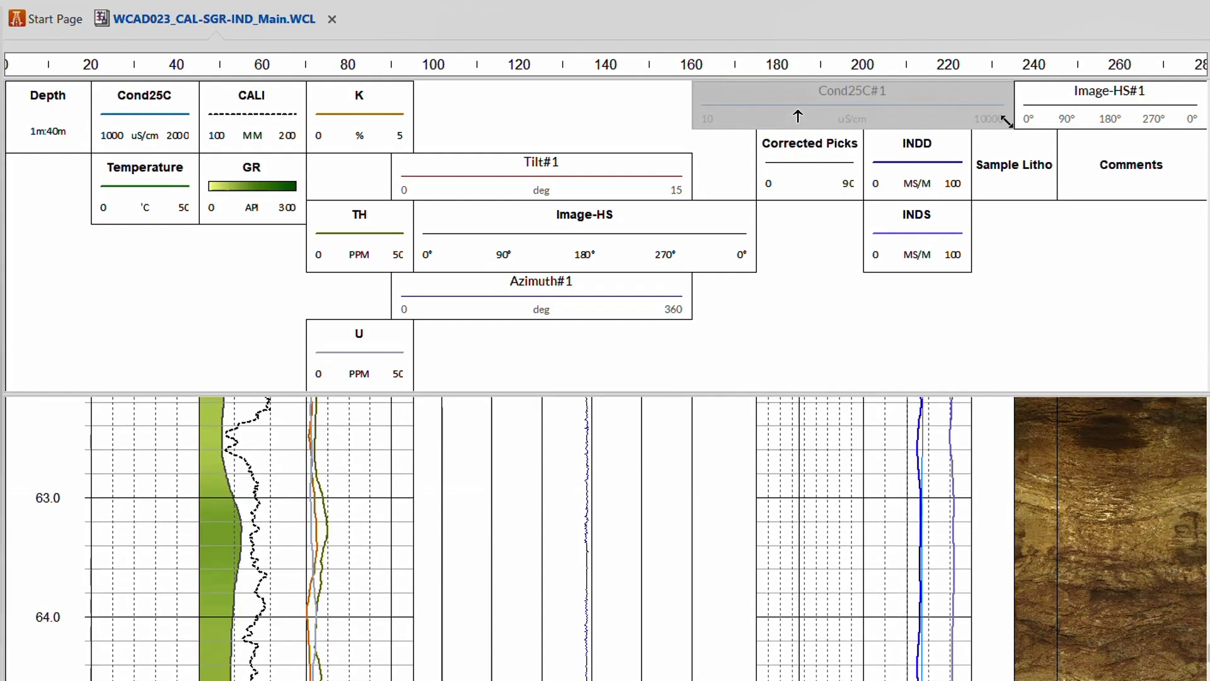
{"action": "left_click_drag", "start_coordinate": [797, 116], "coordinate": [138, 122]}
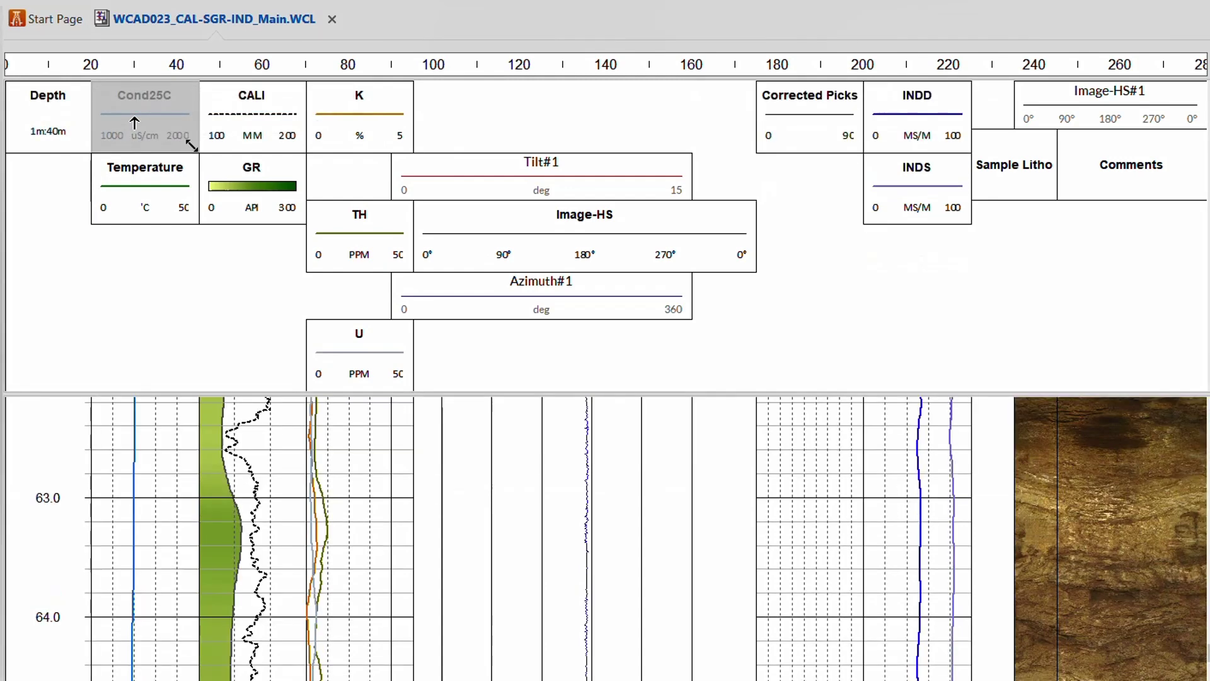
{"action": "left_click", "coordinate": [1084, 104]}
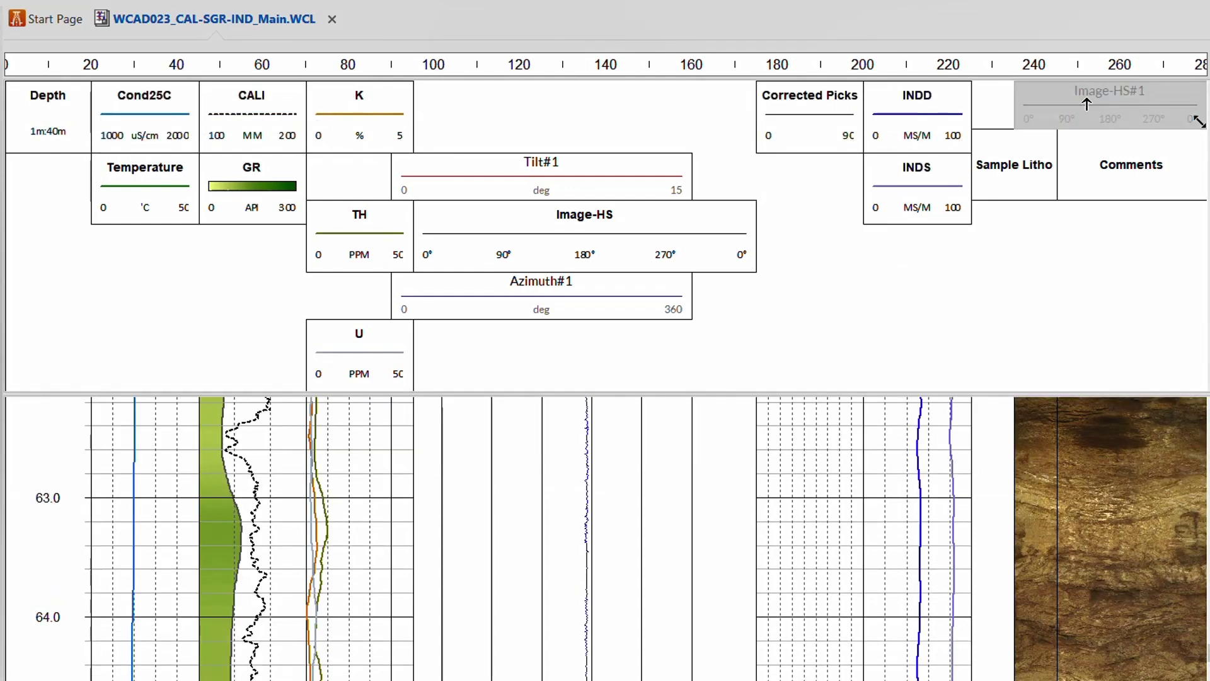
{"action": "left_click_drag", "start_coordinate": [1098, 109], "coordinate": [625, 230]}
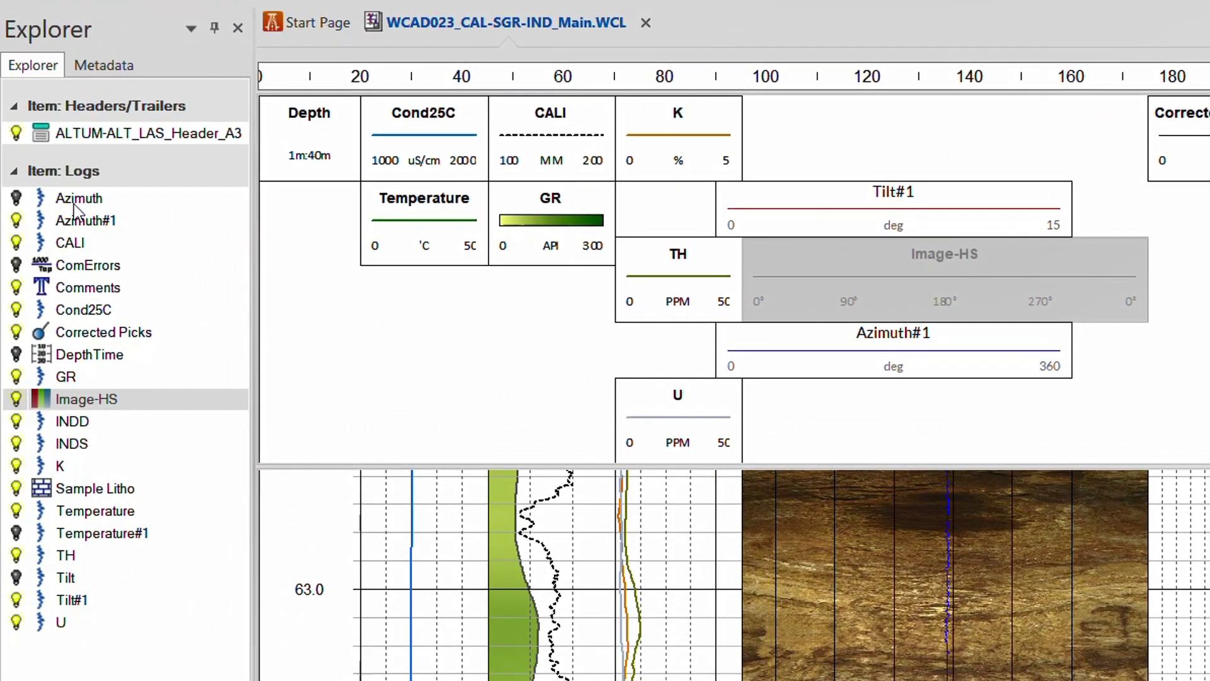
Merge Azimuth#1, Tilt#1 and Temperature#1 into their Azimuth, Tilt and Temperature logs
{"action": "left_click", "coordinate": [74, 203]}
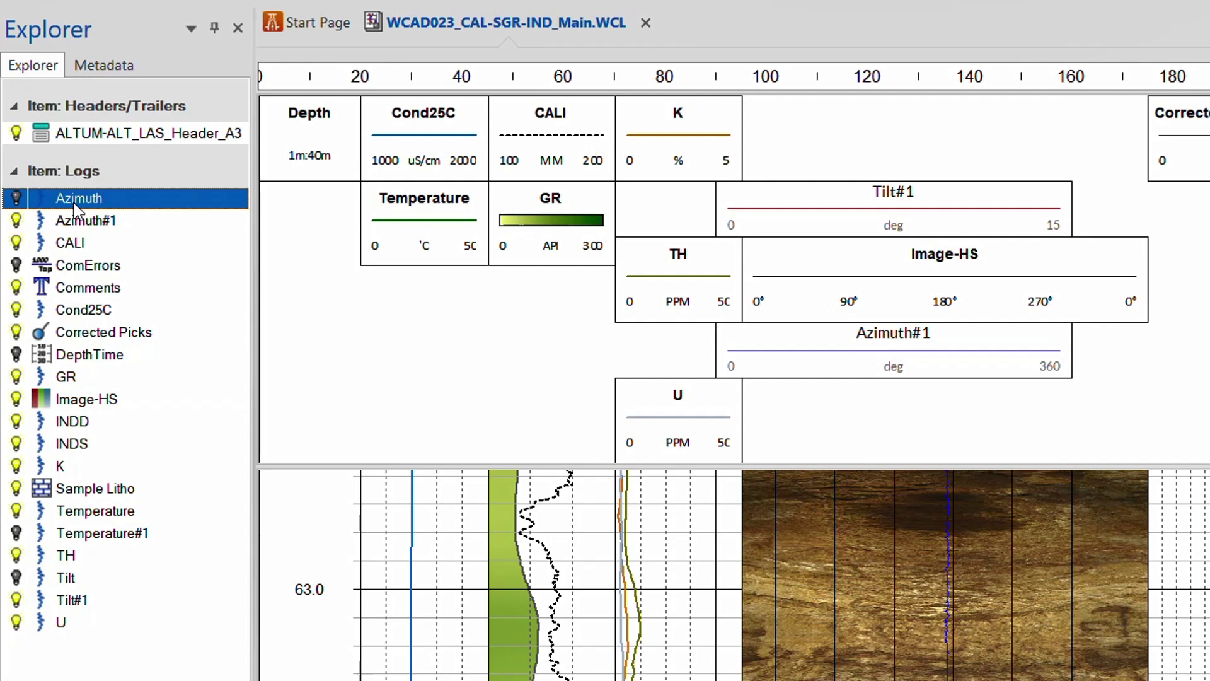
{"action": "left_click", "coordinate": [89, 225], "text": "ctrl"}
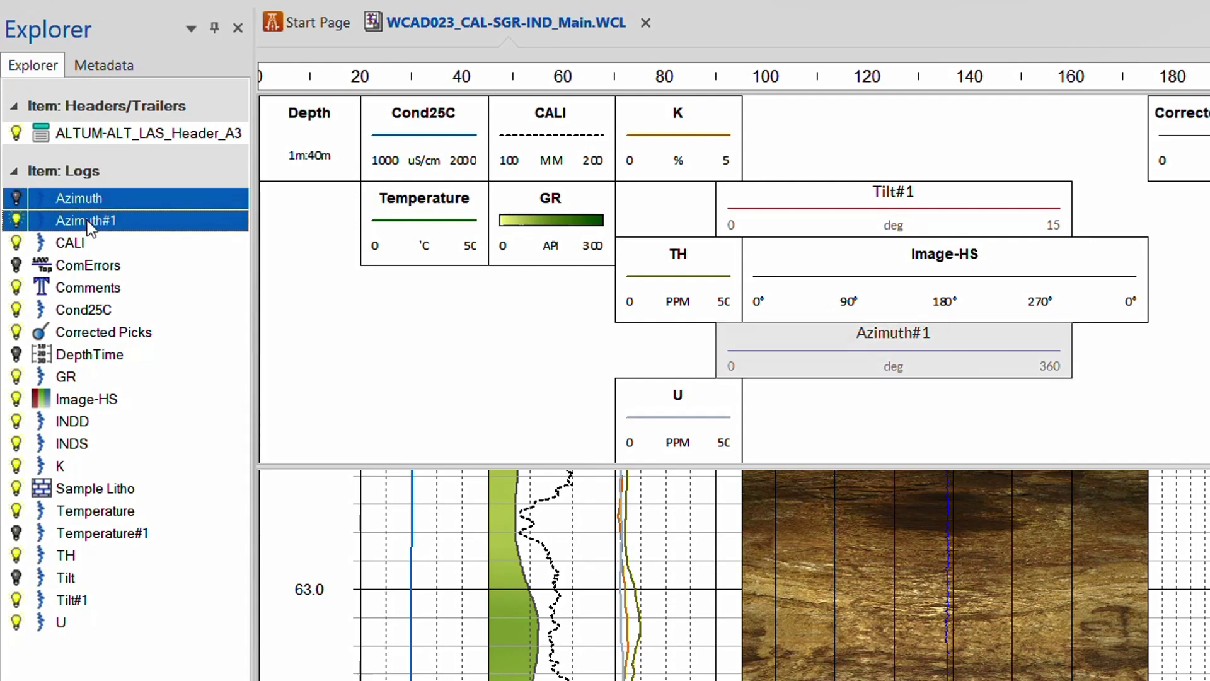
{"action": "right_click", "coordinate": [91, 229]}
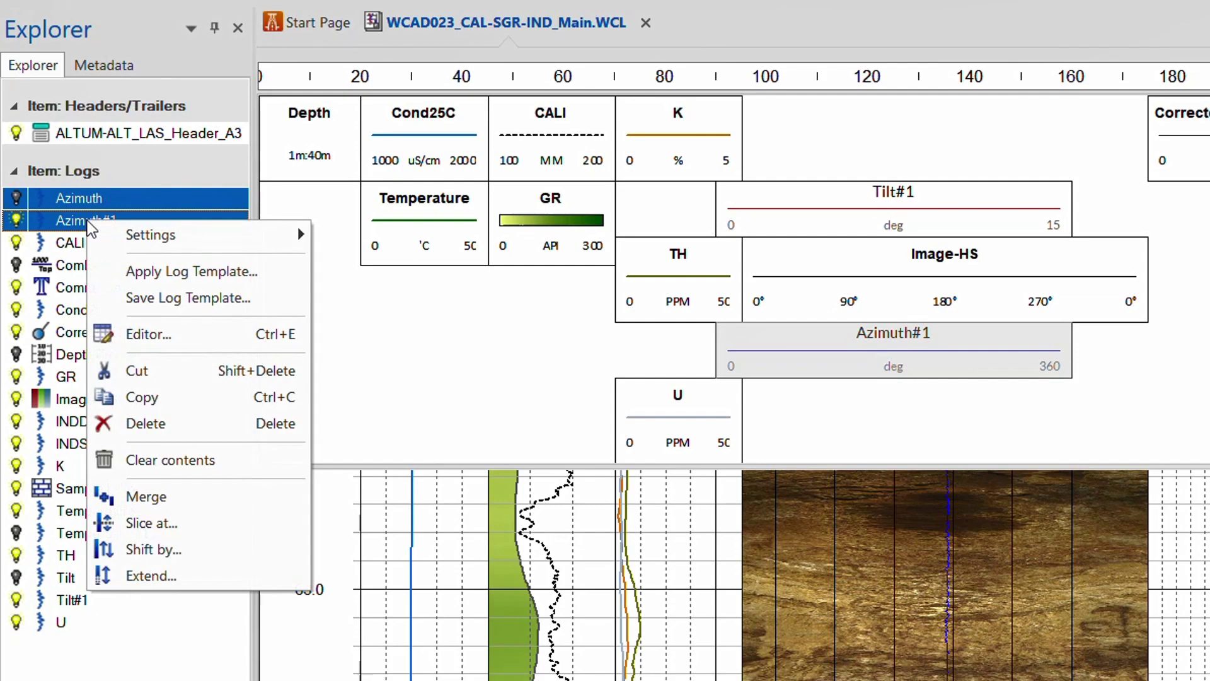
{"action": "left_click", "coordinate": [194, 497]}
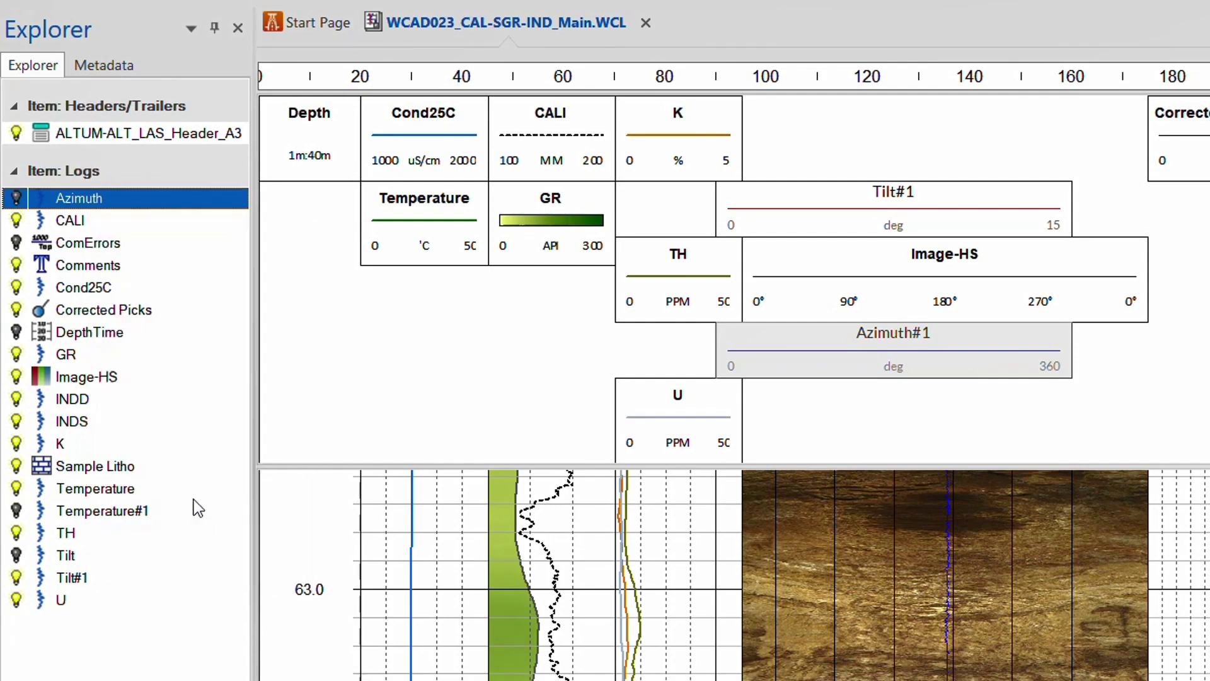
{"action": "left_click", "coordinate": [58, 559]}
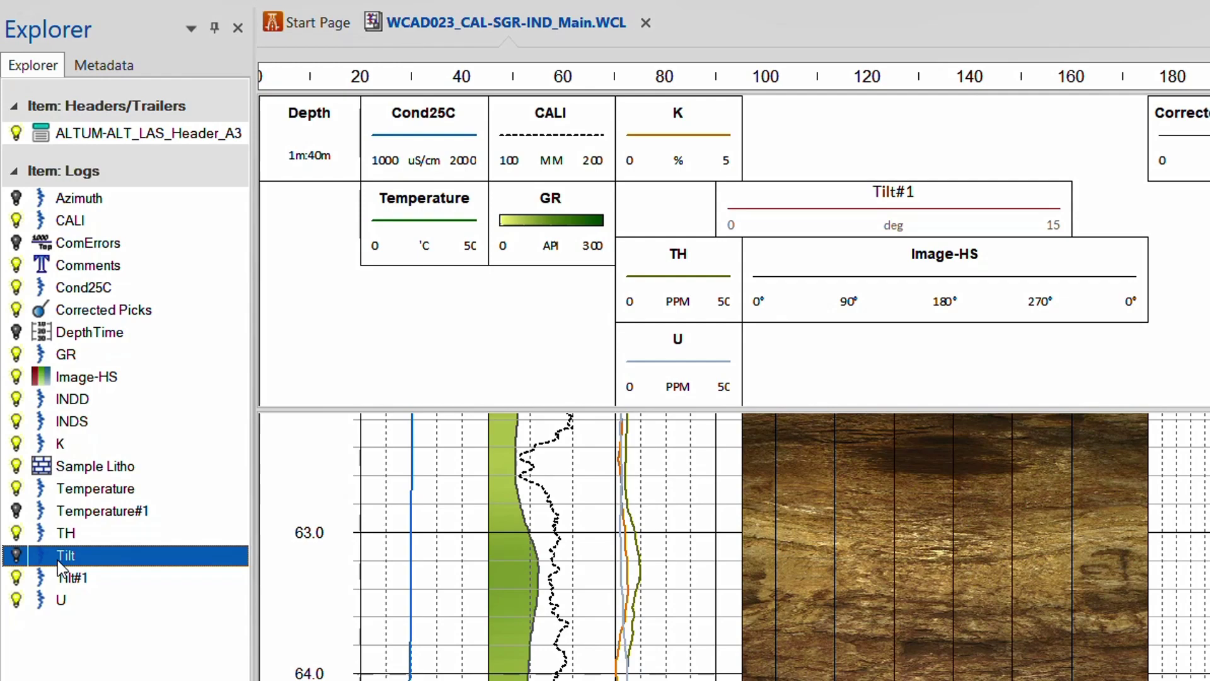
{"action": "left_click", "coordinate": [75, 578], "text": "ctrl"}
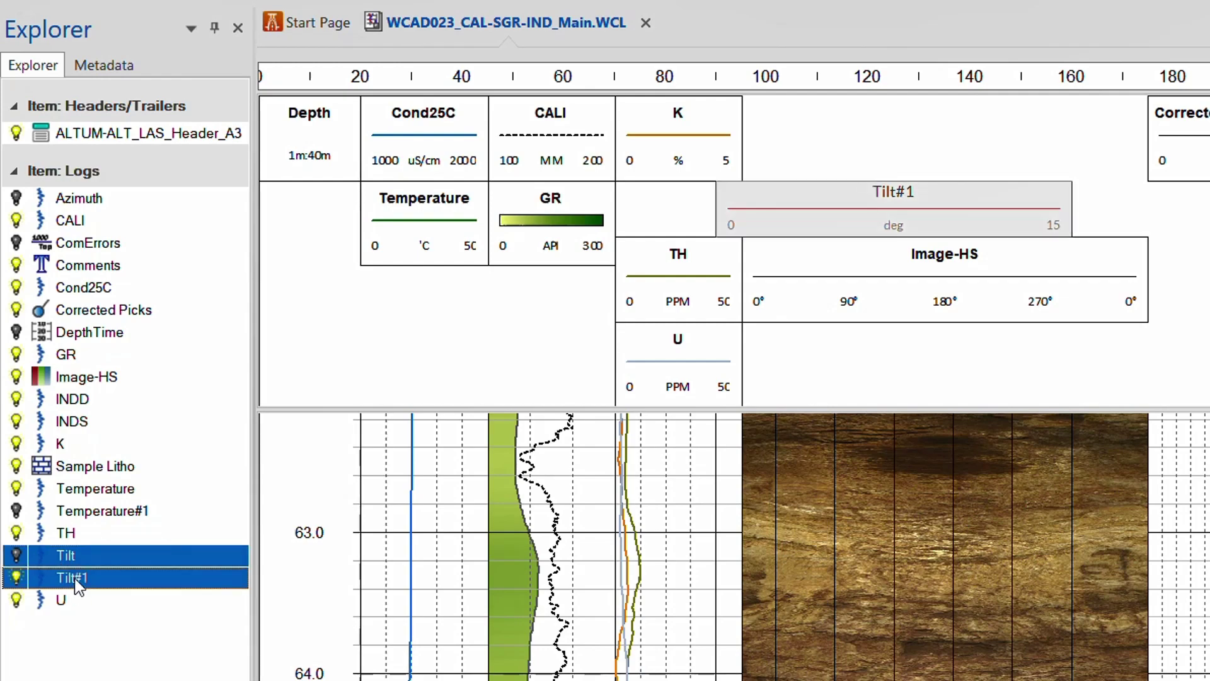
{"action": "right_click", "coordinate": [74, 578]}
{"action": "left_click", "coordinate": [127, 490]}
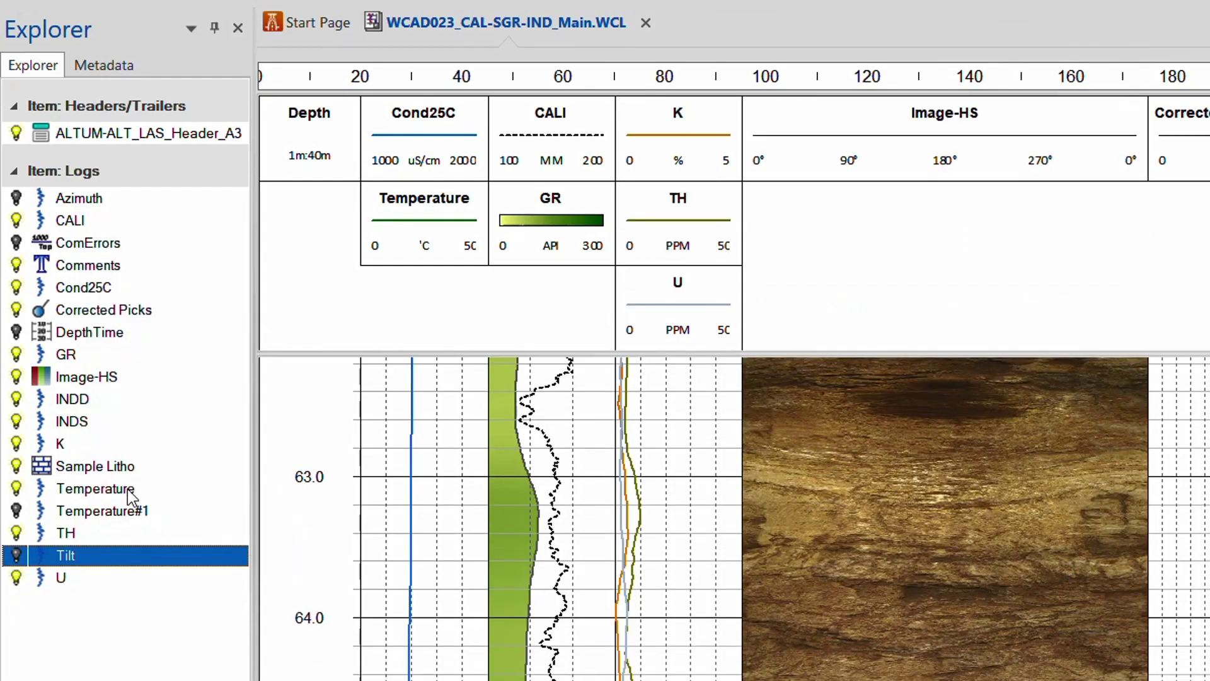
{"action": "left_click", "coordinate": [128, 489]}
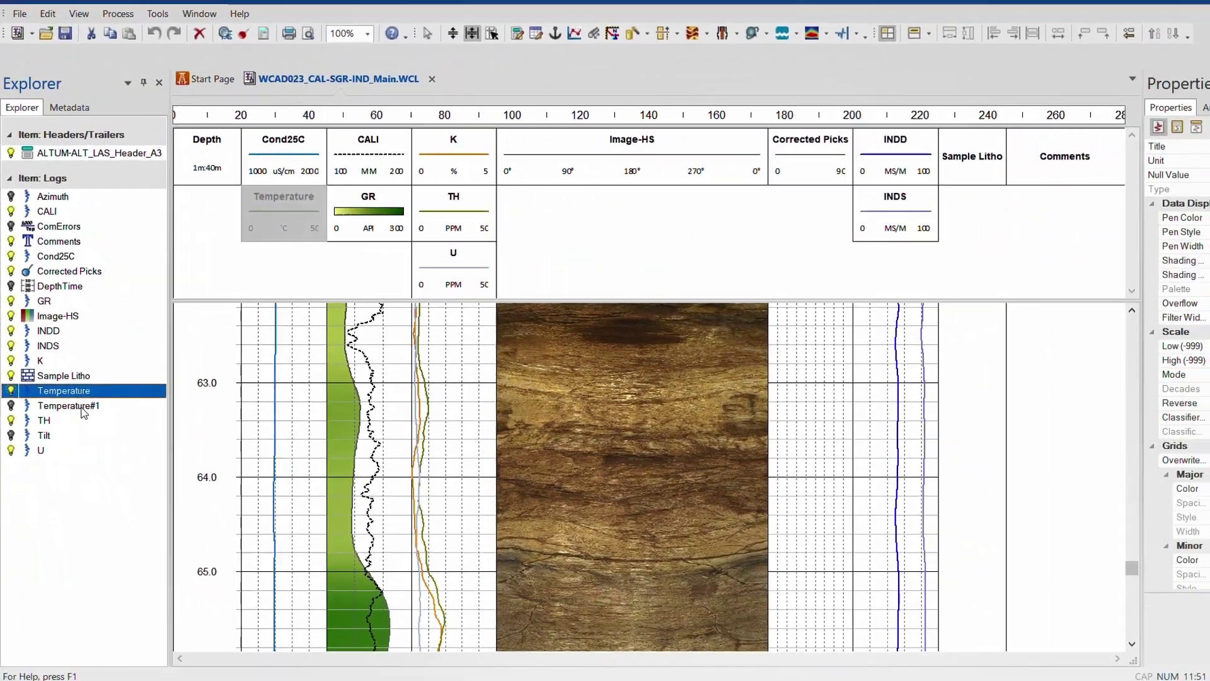
{"action": "left_click", "coordinate": [101, 510], "text": "ctrl"}
{"action": "right_click", "coordinate": [76, 396]}
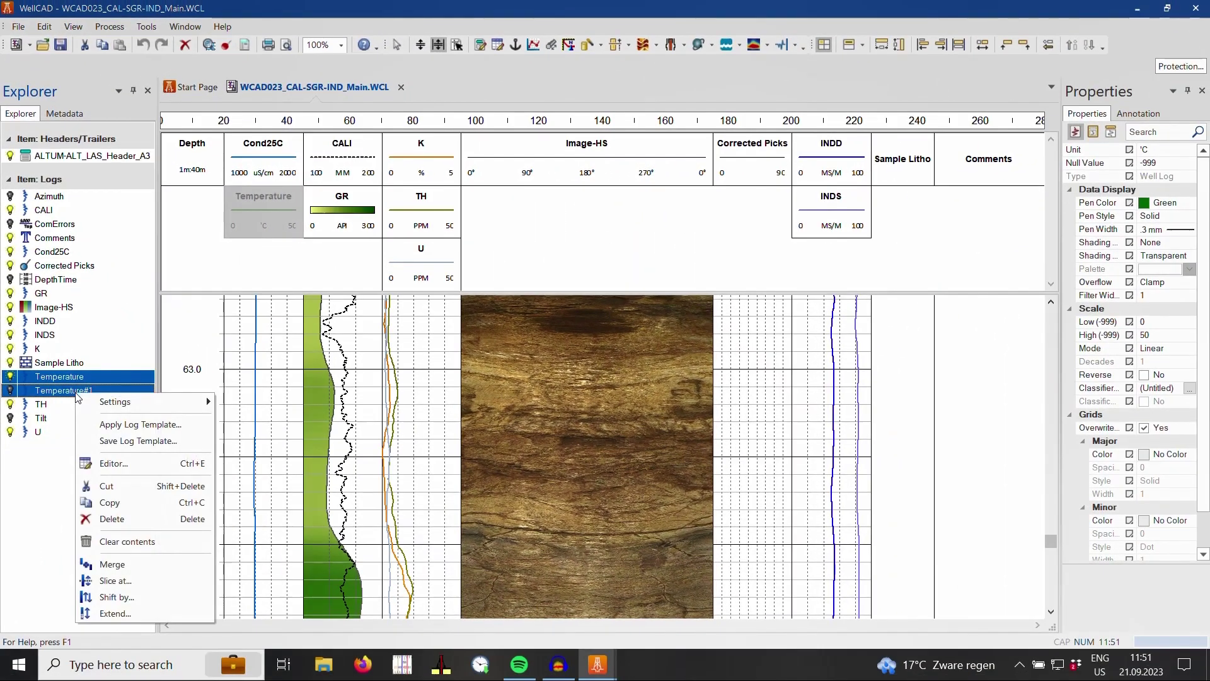
{"action": "left_click", "coordinate": [126, 571]}
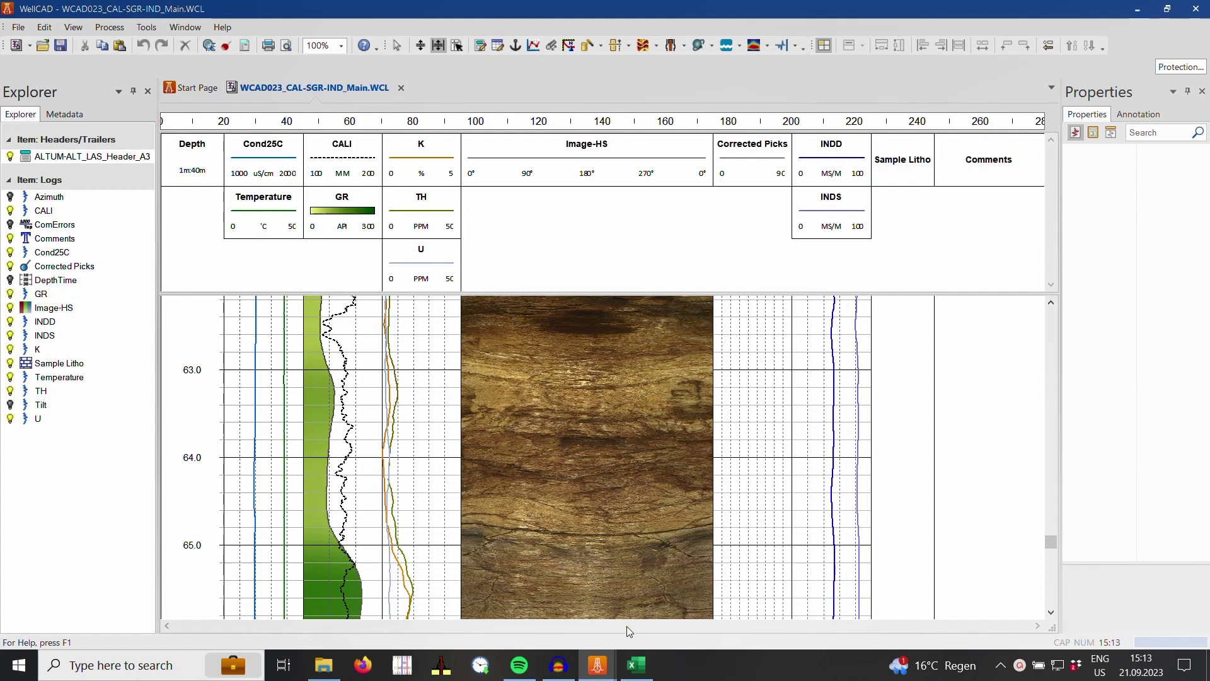
Copy the Depth_From, Depth_To and Litho_Code columns from Excel and paste them into WellCAD
{"action": "left_click", "coordinate": [636, 665]}
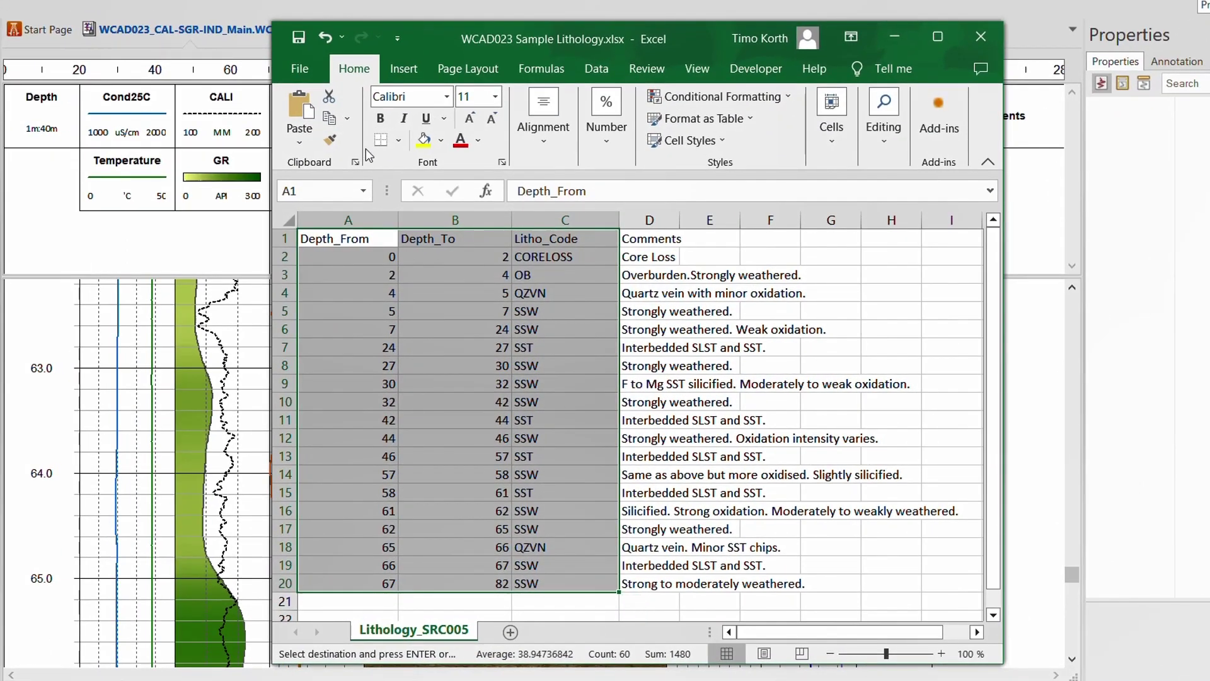
{"action": "left_click", "coordinate": [330, 121]}
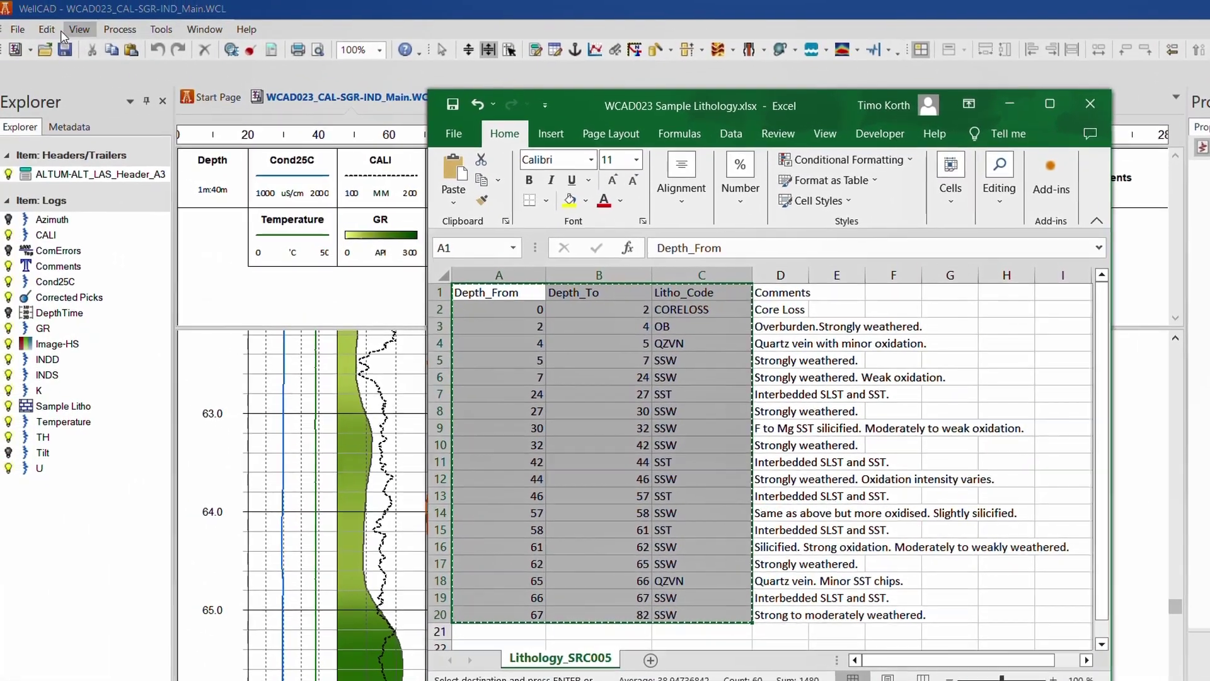
{"action": "left_click", "coordinate": [61, 30]}
{"action": "left_click", "coordinate": [49, 30]}
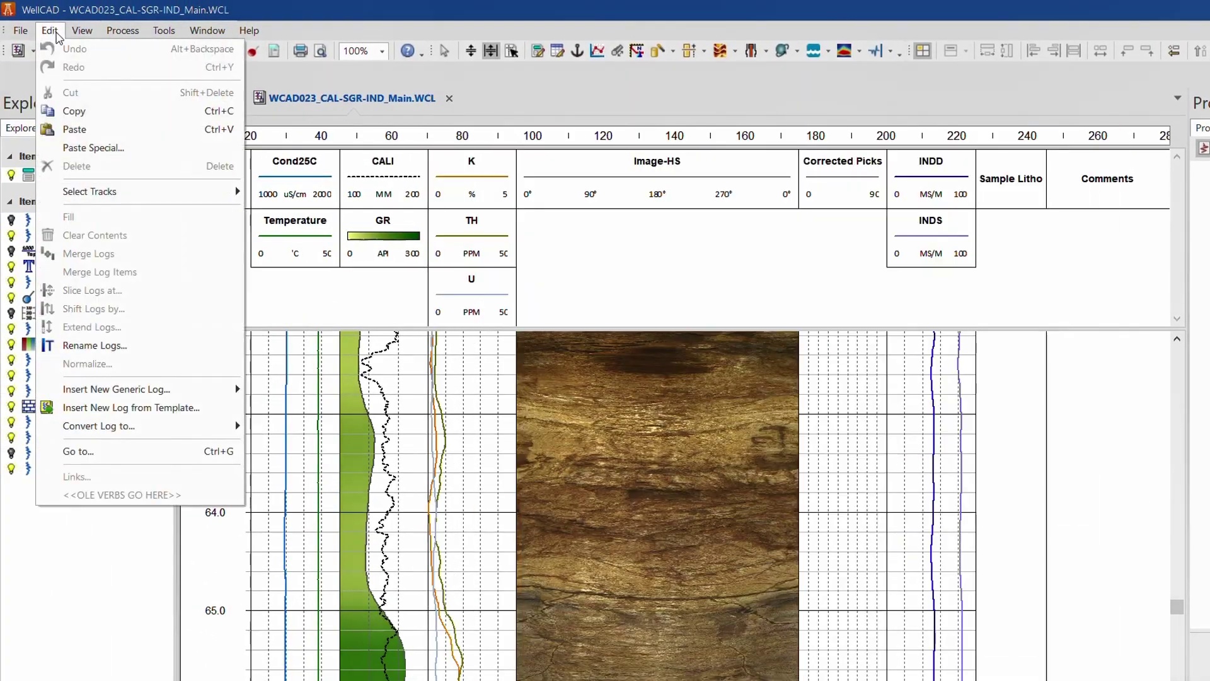
{"action": "left_click", "coordinate": [94, 129]}
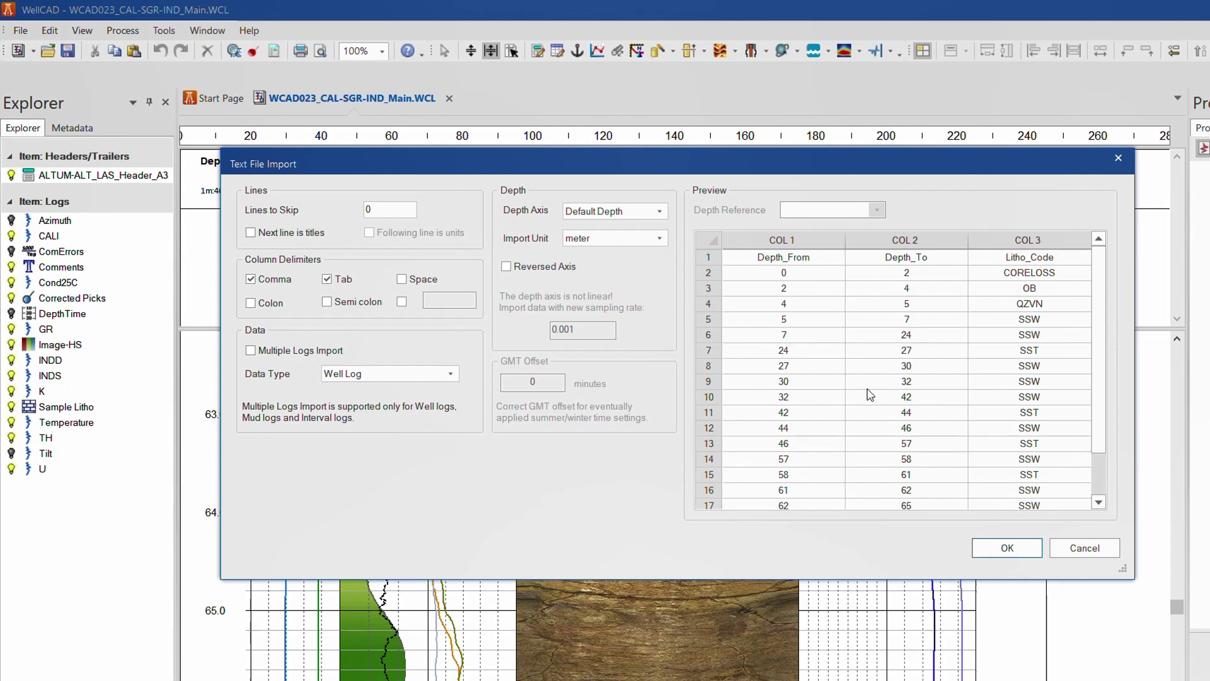
Import the pasted table as a tab-delimited Lithological Log, with Comma unchecked
{"action": "left_click", "coordinate": [251, 280]}
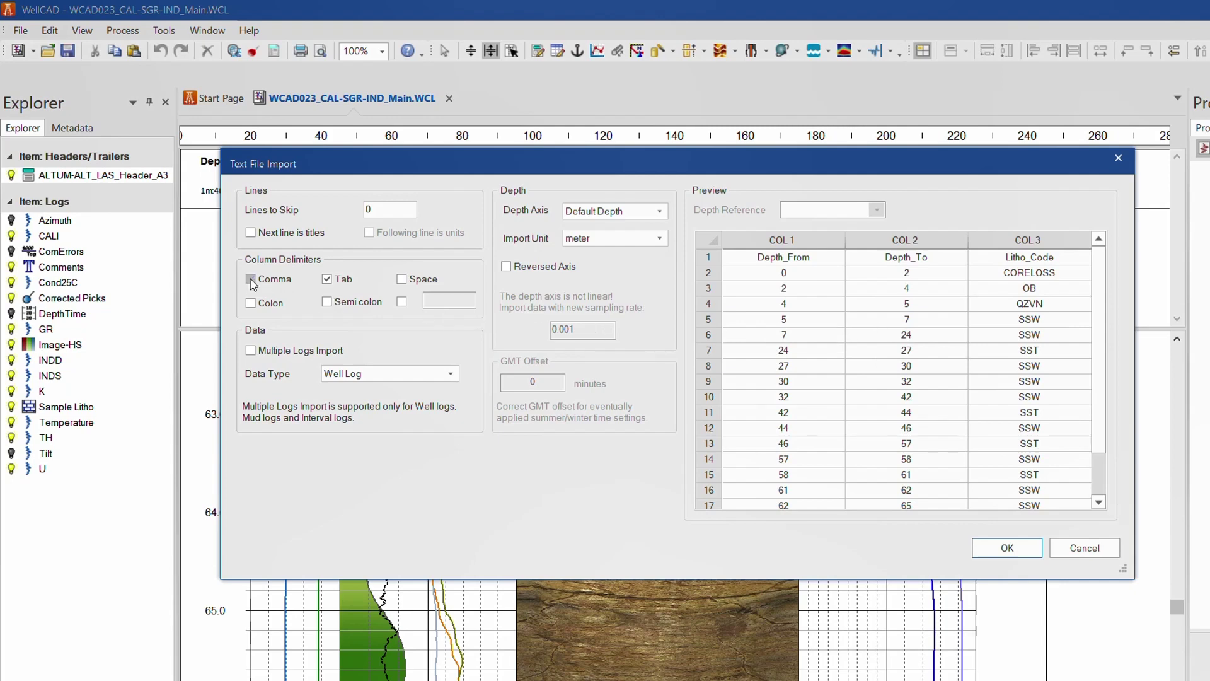
{"action": "left_click", "coordinate": [450, 375]}
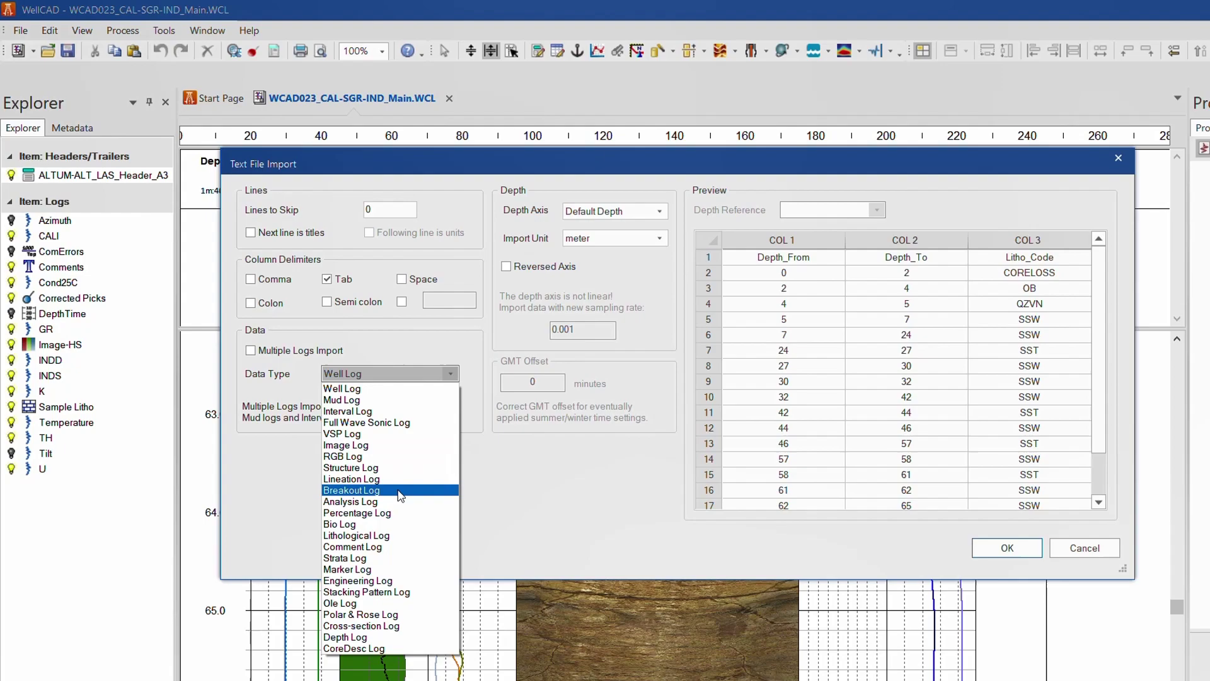
{"action": "left_click", "coordinate": [401, 535]}
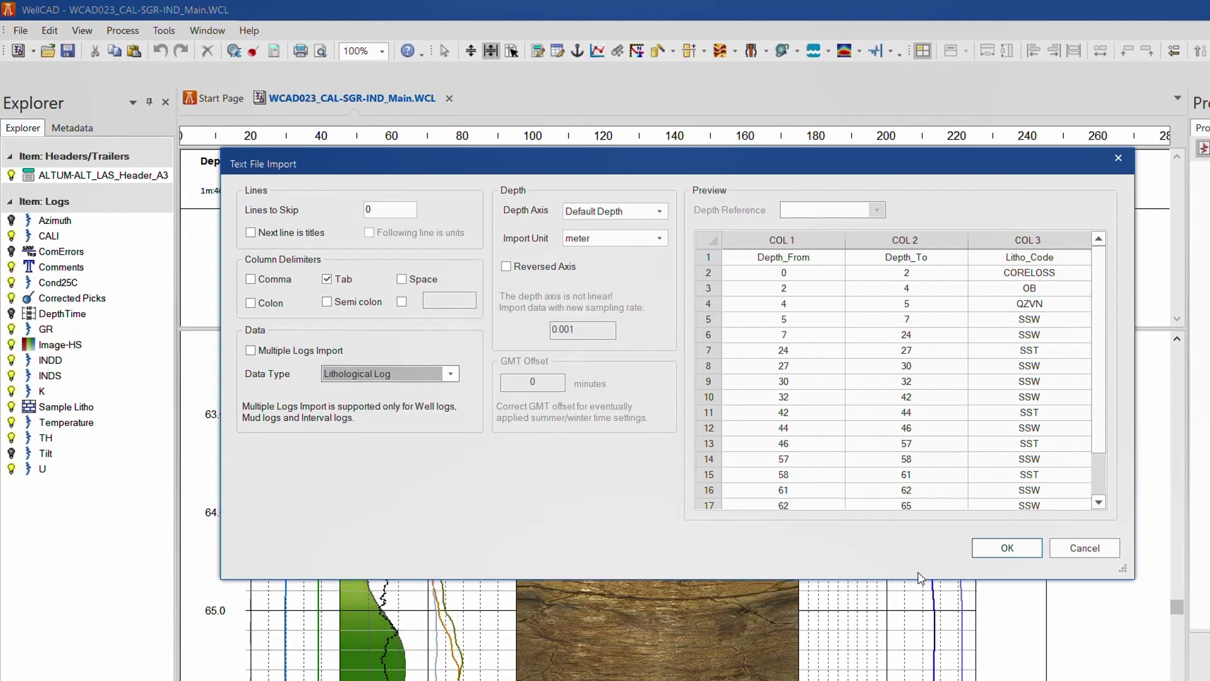
{"action": "left_click", "coordinate": [999, 548]}
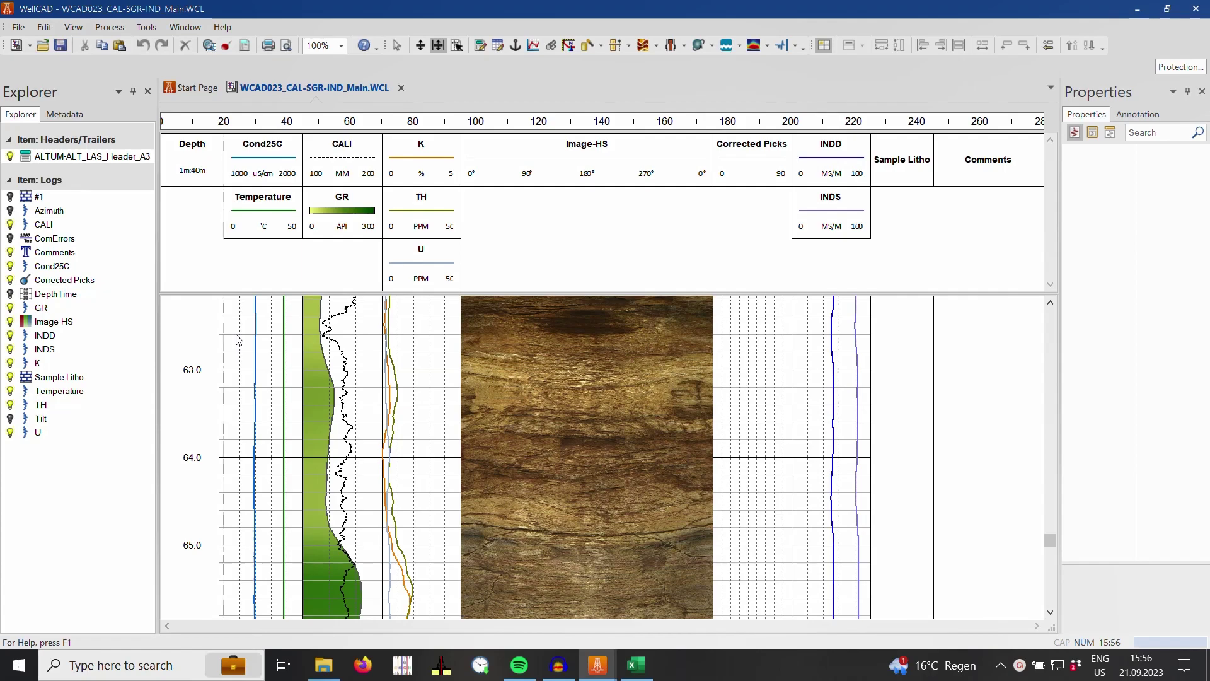
Merge log #1 into Sample Litho and widen the Properties panel to read full names
{"action": "left_click", "coordinate": [35, 197]}
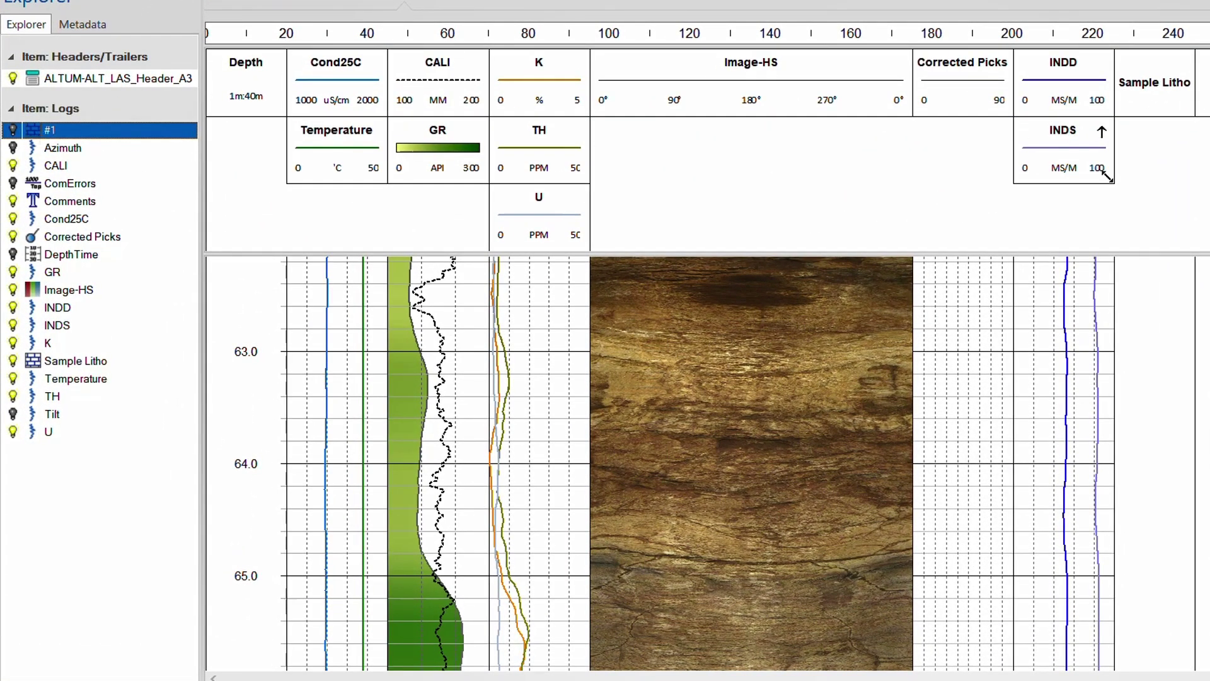
{"action": "left_click", "coordinate": [1155, 100]}
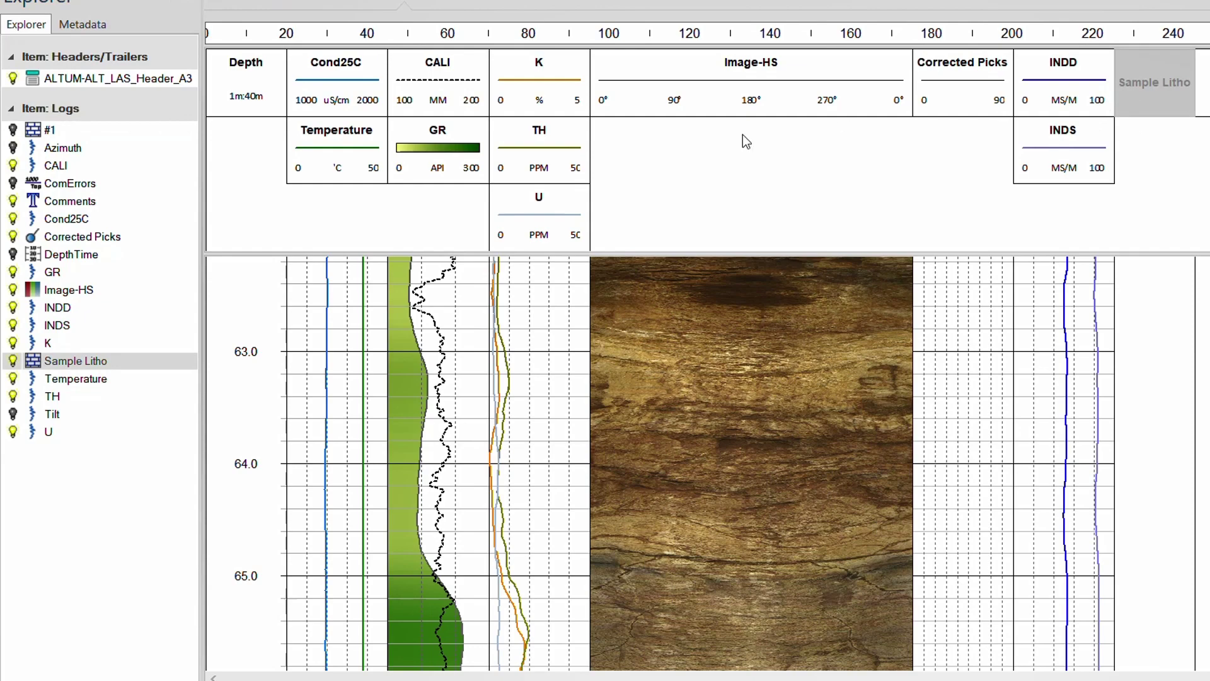
{"action": "left_click", "coordinate": [40, 130], "text": "ctrl"}
{"action": "right_click", "coordinate": [41, 130]}
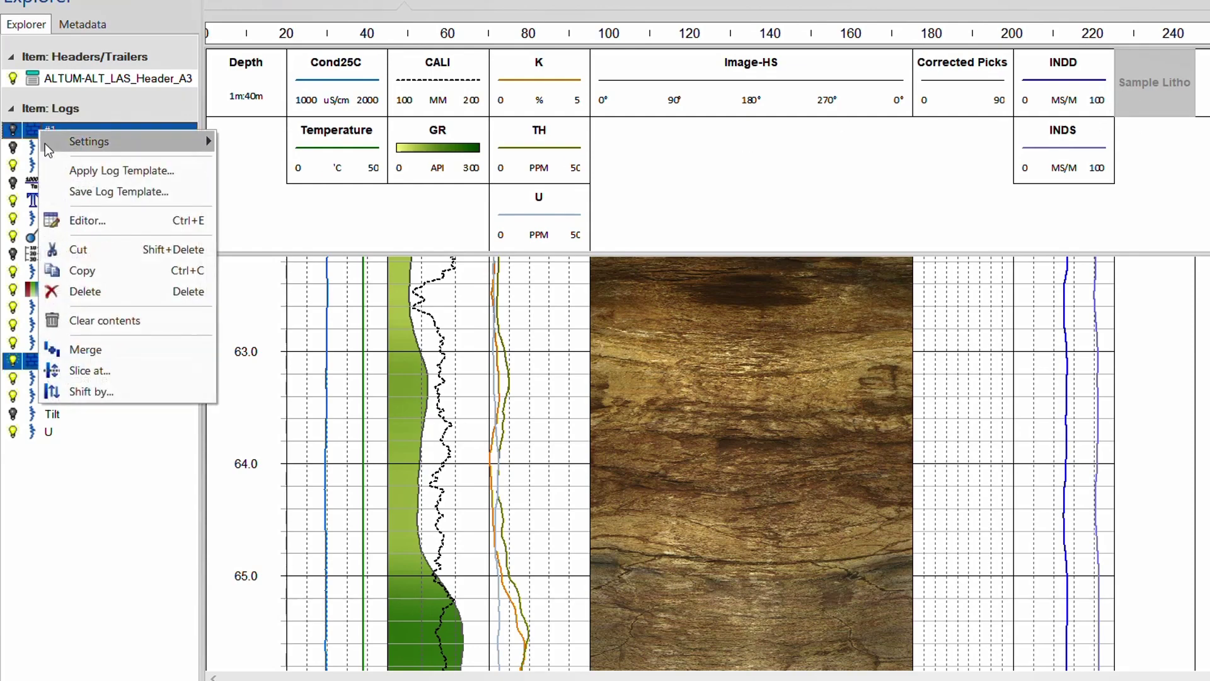
{"action": "left_click", "coordinate": [96, 351]}
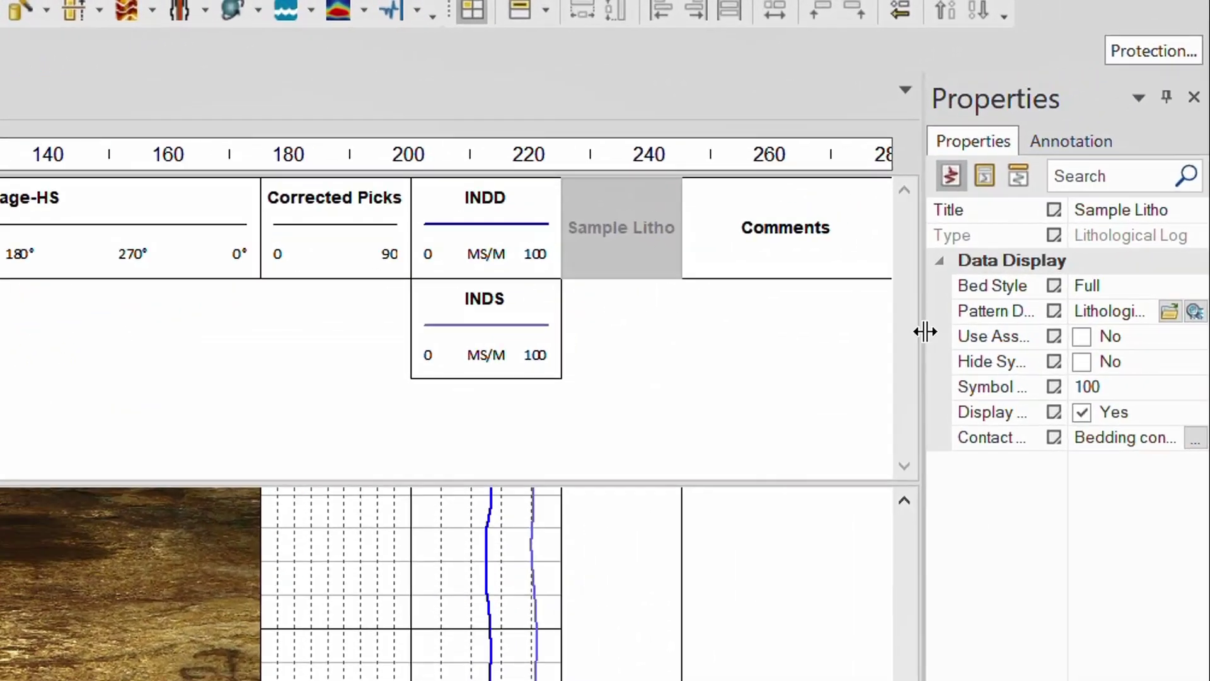
{"action": "left_click_drag", "start_coordinate": [925, 331], "coordinate": [721, 365]}
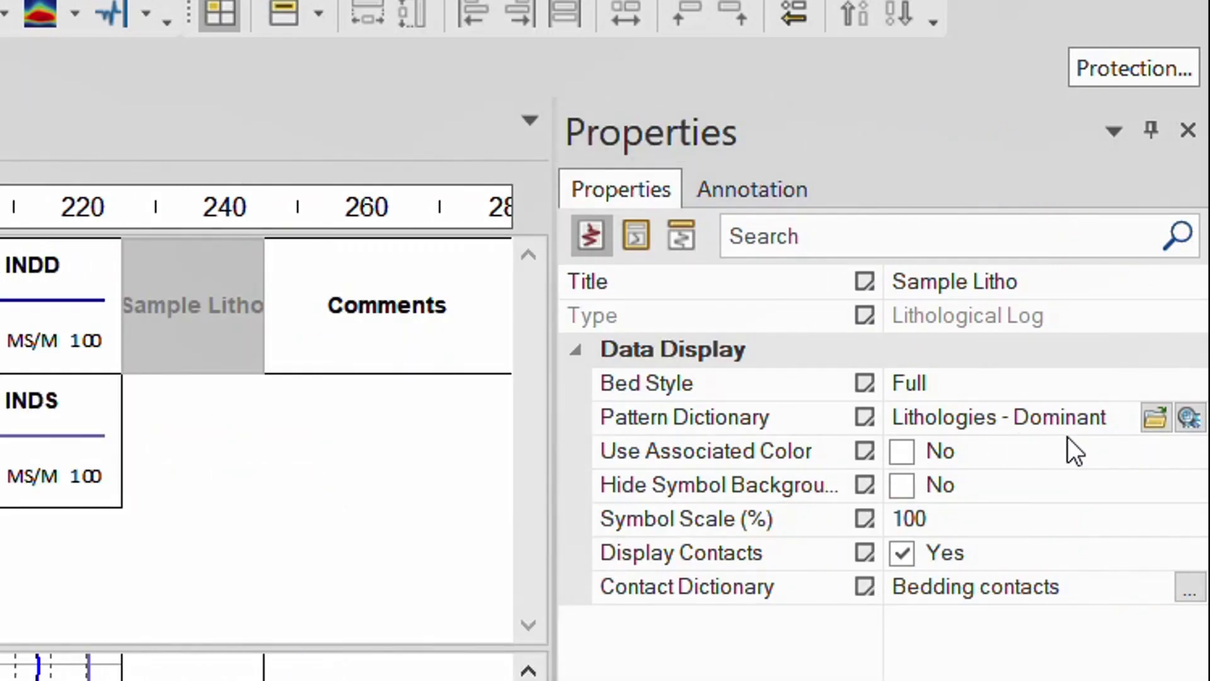
Load Lithology Patterns.LTH as the pattern dictionary for Sample Litho
{"action": "left_click", "coordinate": [1156, 421]}
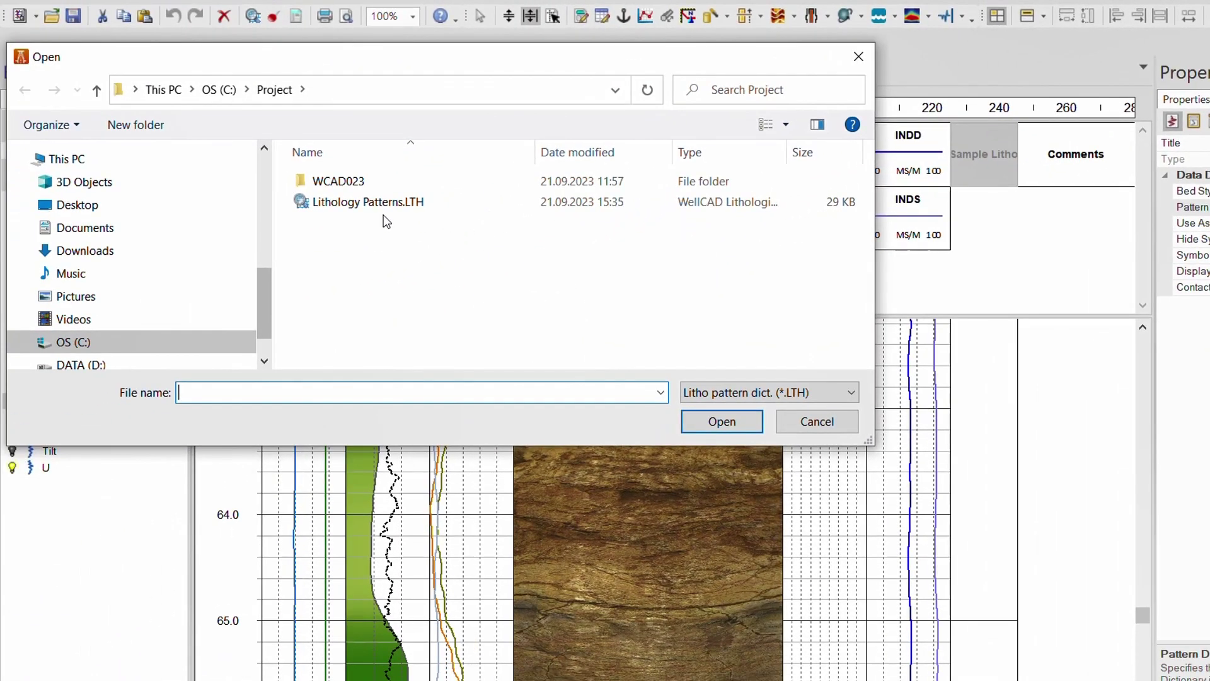
{"action": "left_click", "coordinate": [373, 206]}
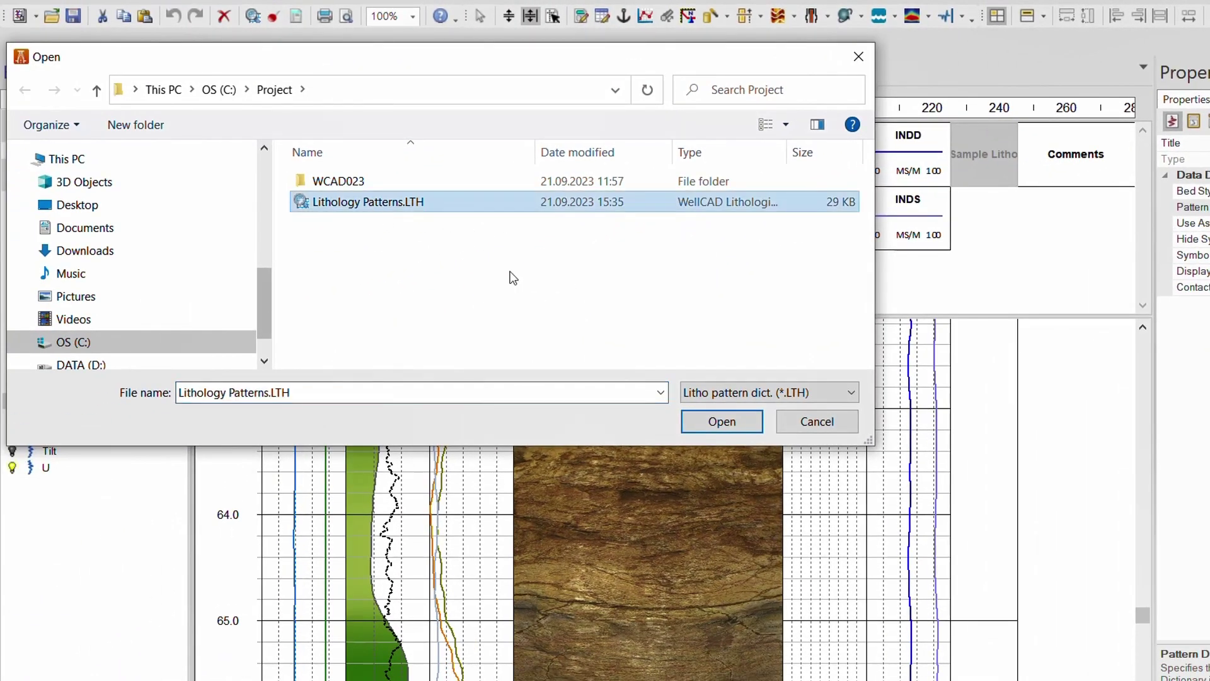
{"action": "left_click", "coordinate": [732, 421]}
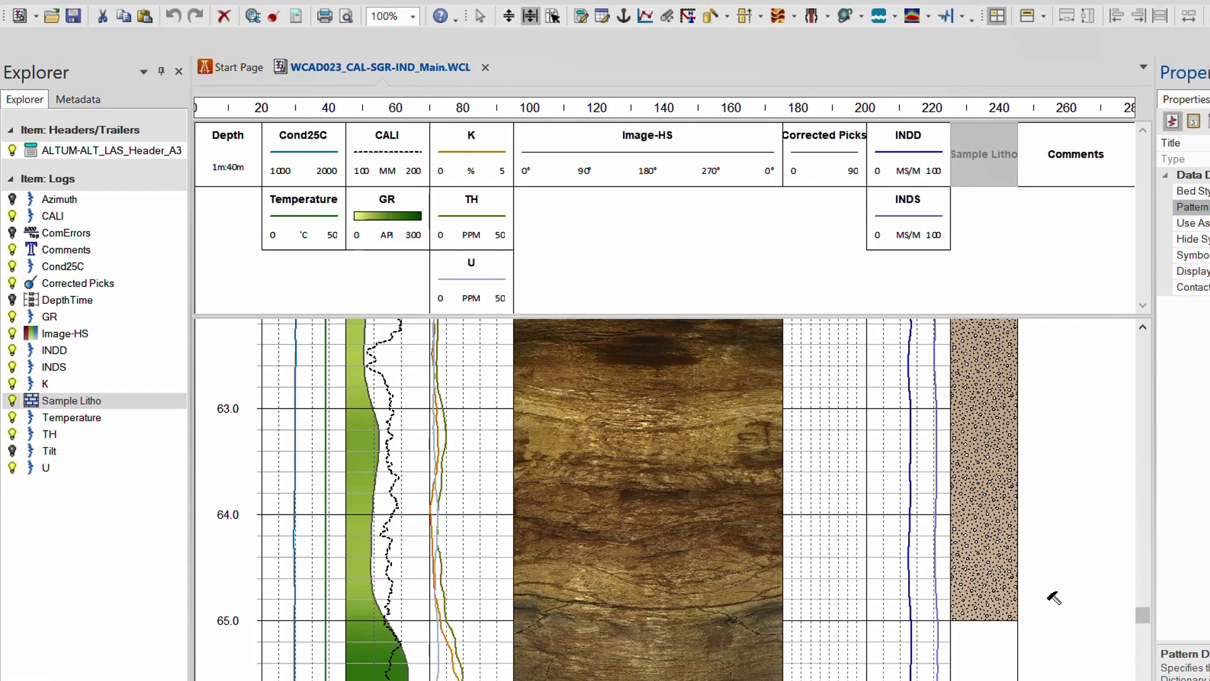
{"action": "mouse_move", "coordinate": [1146, 617]}
{"action": "left_mouse_down"}
{"action": "mouse_move", "coordinate": [1146, 657]}
{"action": "mouse_move", "coordinate": [1140, 620]}
{"action": "left_mouse_up"}
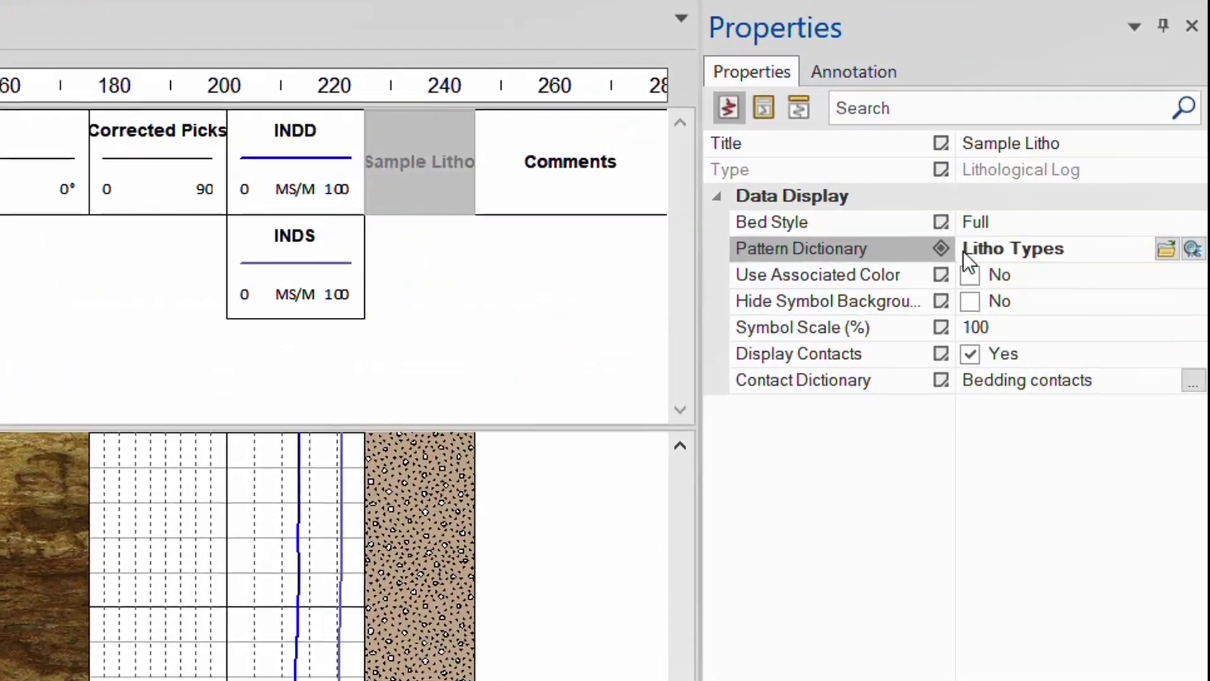
Change the Quartz vein code in Litho Types from QZV to QZVN and close the editor
{"action": "left_click", "coordinate": [1192, 250]}
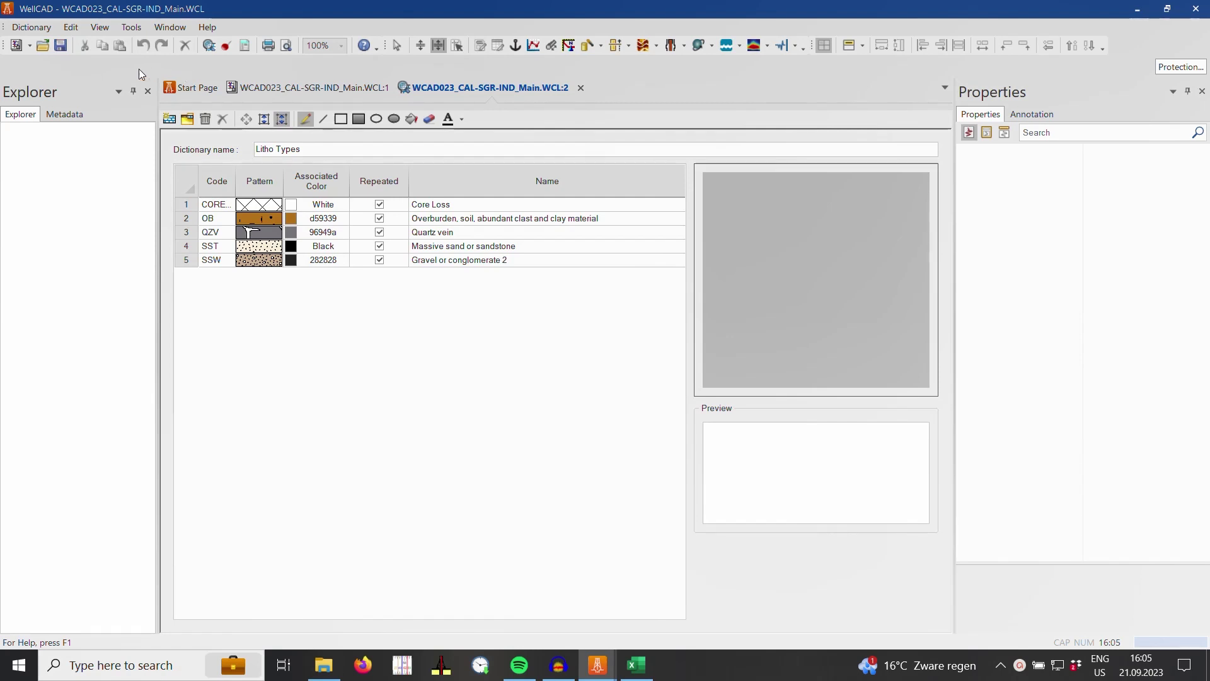
{"action": "left_click", "coordinate": [31, 28]}
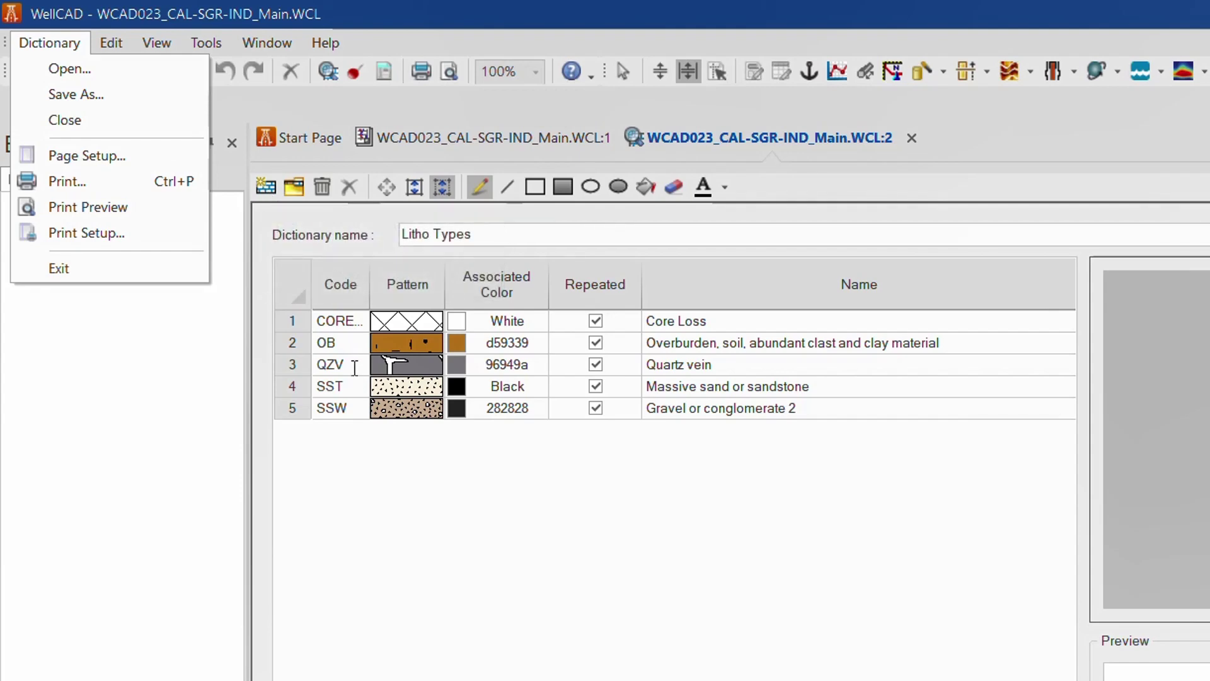
{"action": "left_click", "coordinate": [354, 368]}
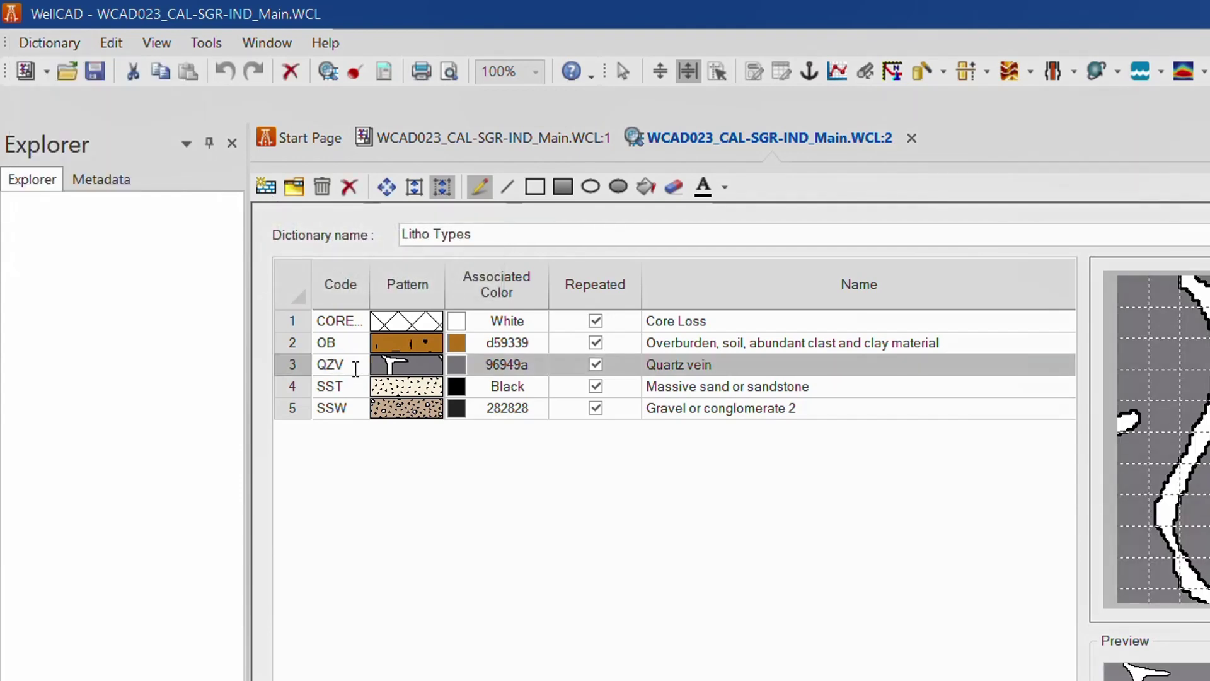
{"action": "type", "text": "N"}
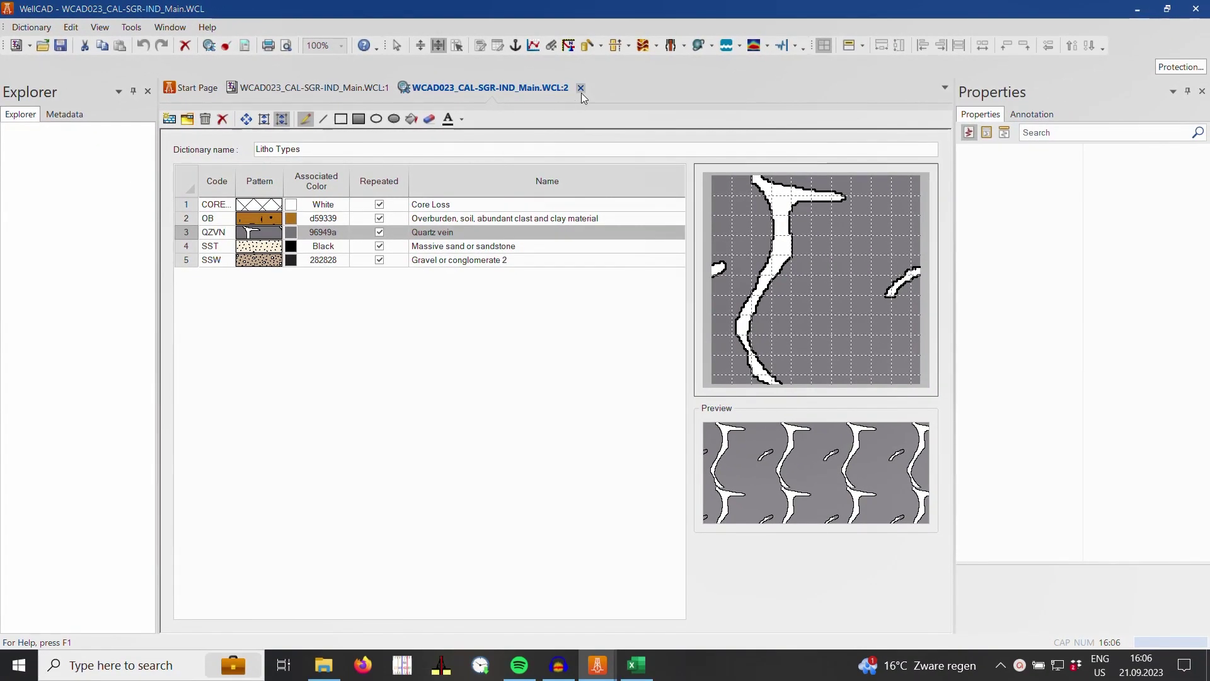
{"action": "left_click", "coordinate": [581, 88]}
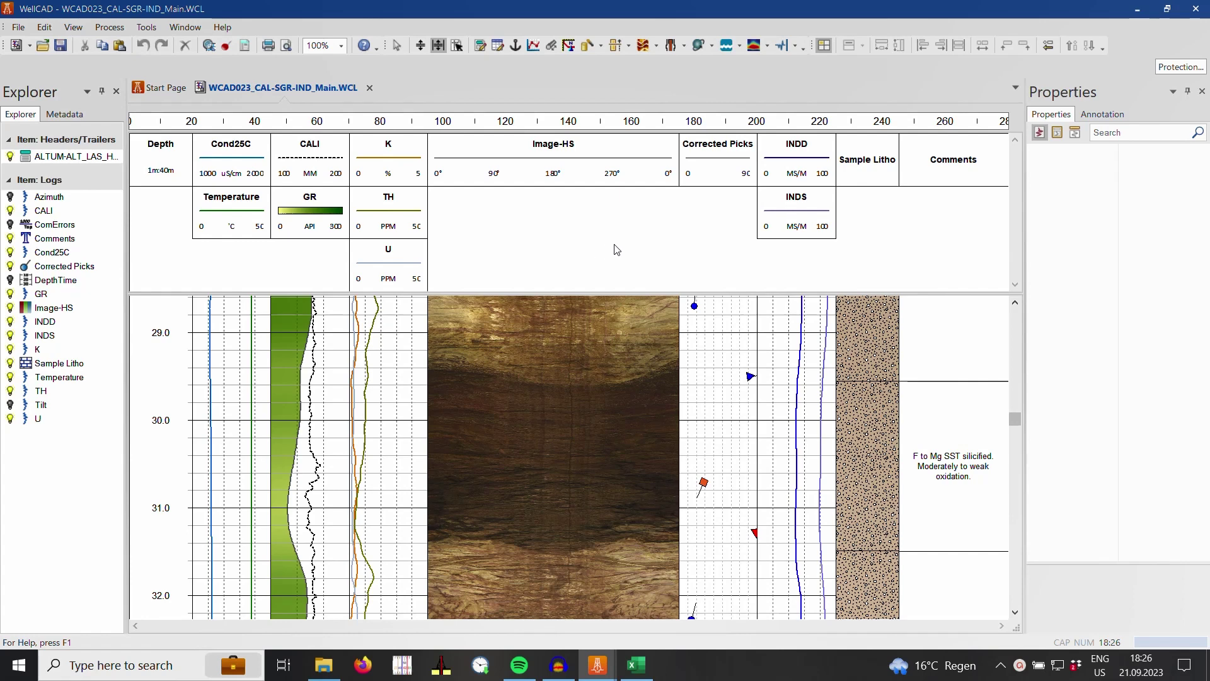
With Corrected Picks selected, start a new structure dictionary and acknowledge the ToadCAD discontinuation notice
{"action": "left_click", "coordinate": [708, 169]}
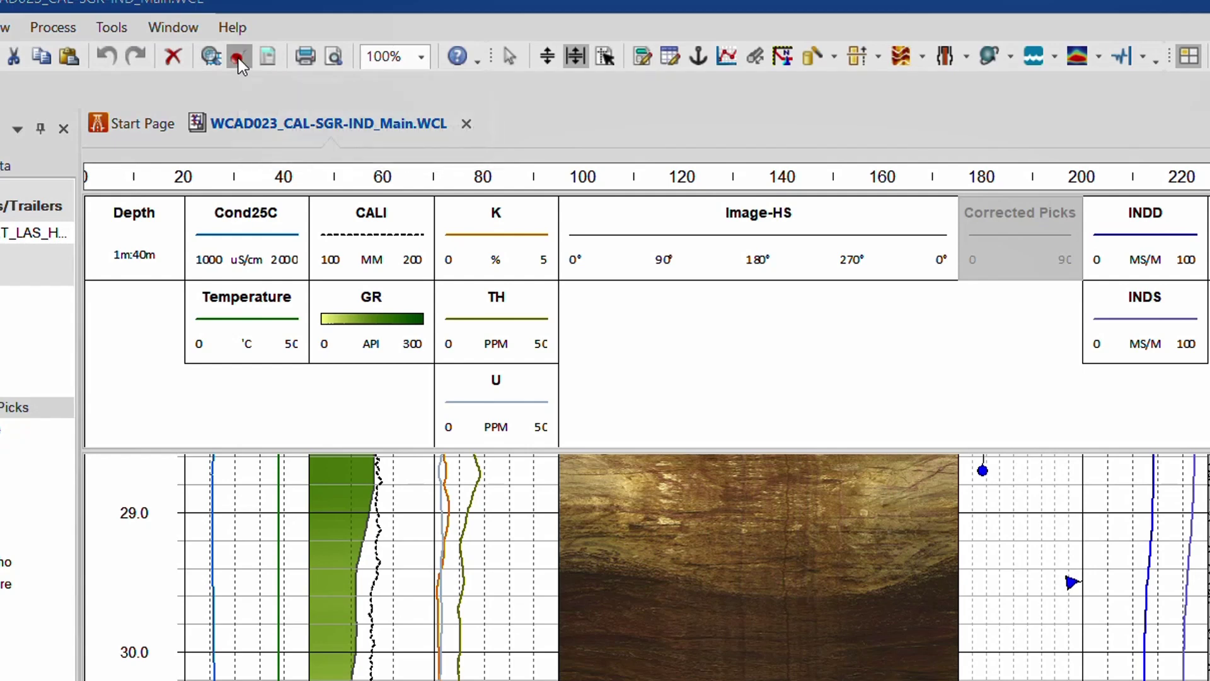
{"action": "left_click", "coordinate": [237, 58]}
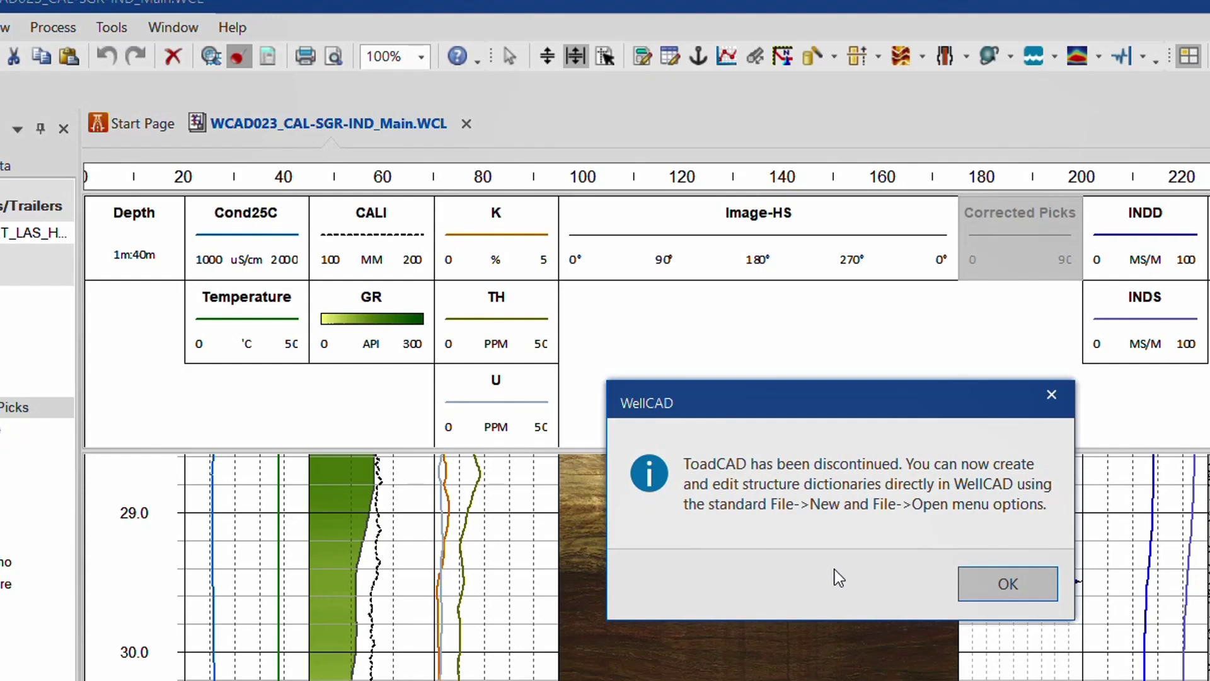
{"action": "left_click", "coordinate": [1008, 583]}
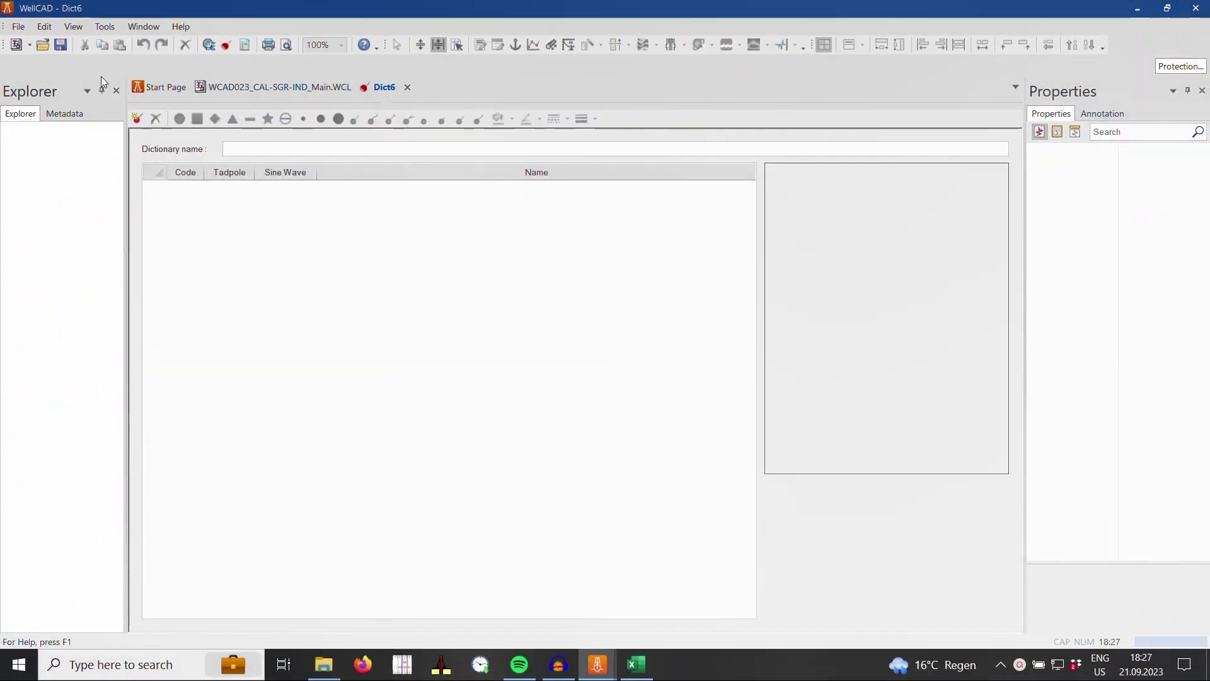
{"action": "left_click", "coordinate": [19, 27]}
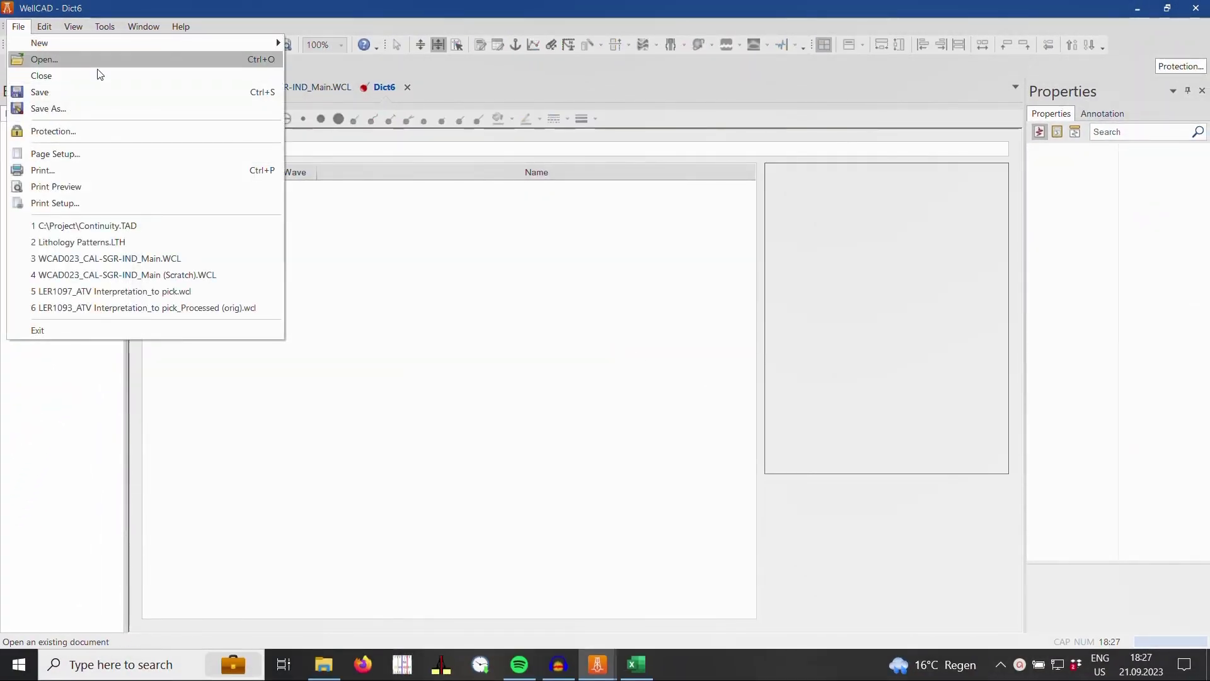
{"action": "left_click", "coordinate": [309, 74]}
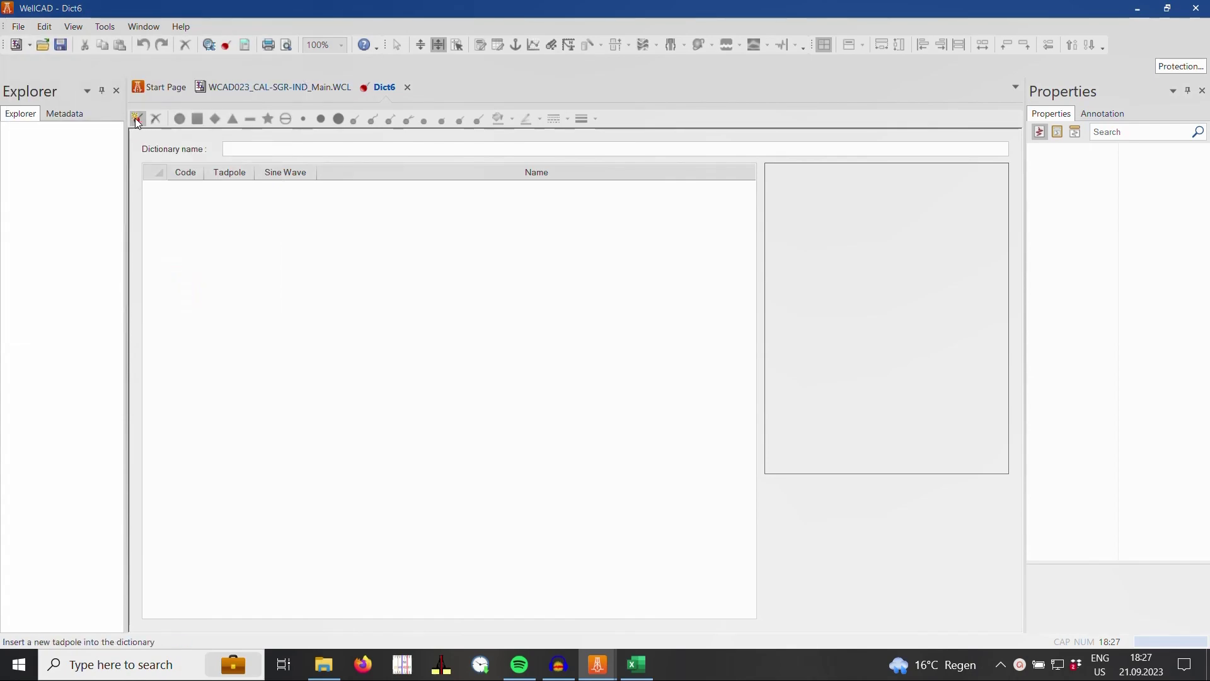
Close the empty Dict6 and open the Corrected Picks attribute settings at the Type row
{"action": "left_click", "coordinate": [408, 89]}
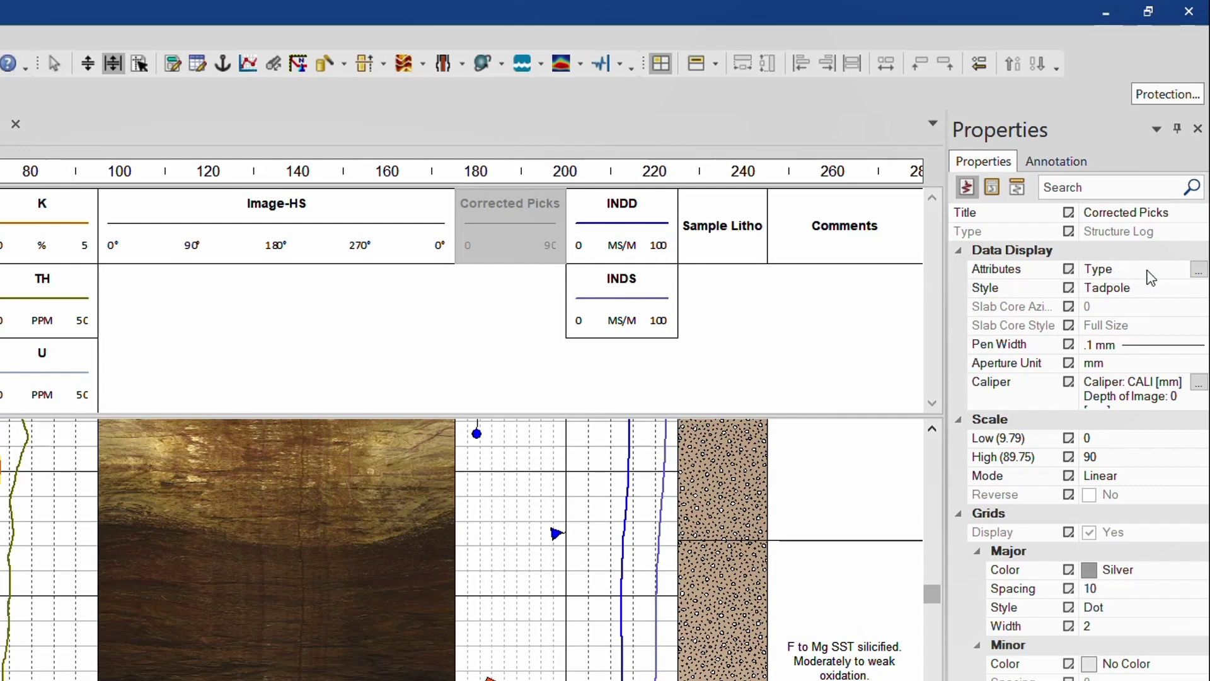
{"action": "left_click", "coordinate": [1199, 271]}
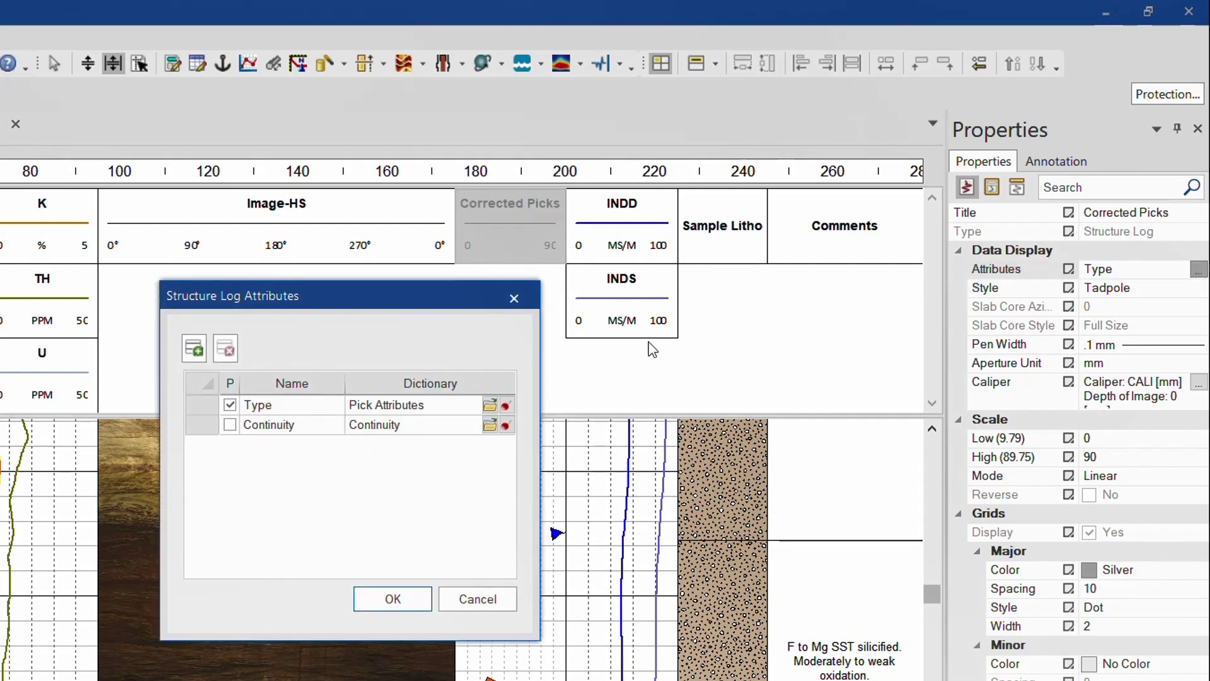
{"action": "left_click", "coordinate": [203, 403]}
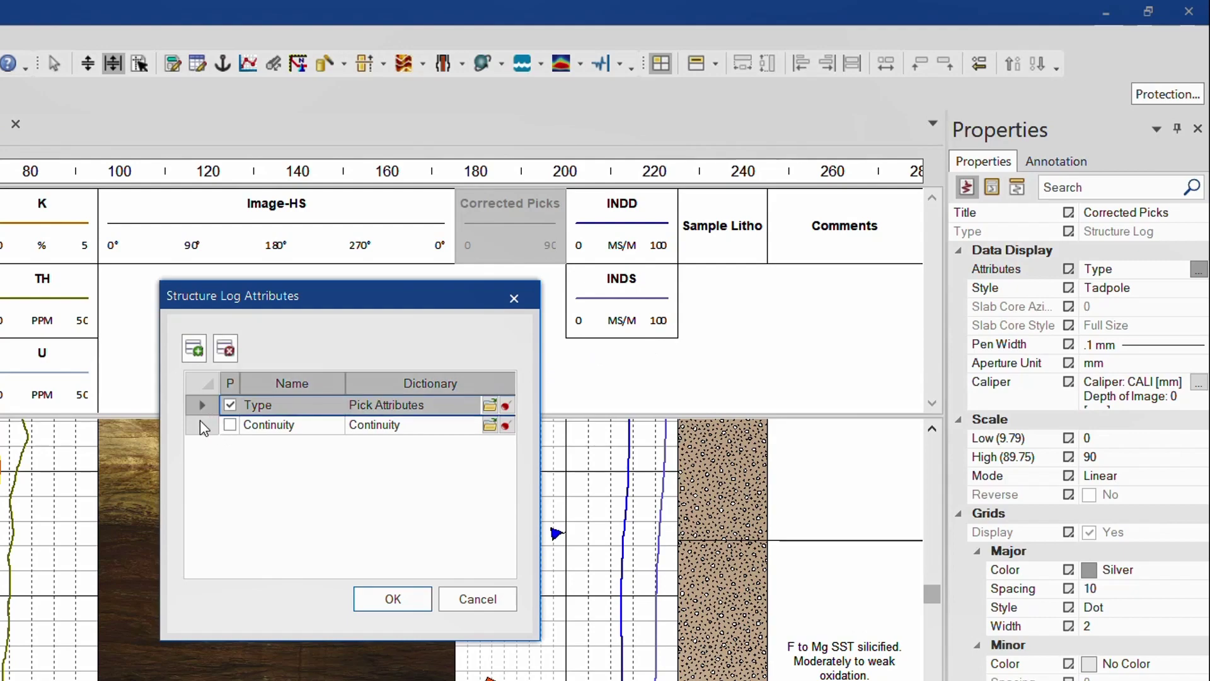
{"action": "left_click", "coordinate": [200, 424]}
{"action": "left_click", "coordinate": [199, 406]}
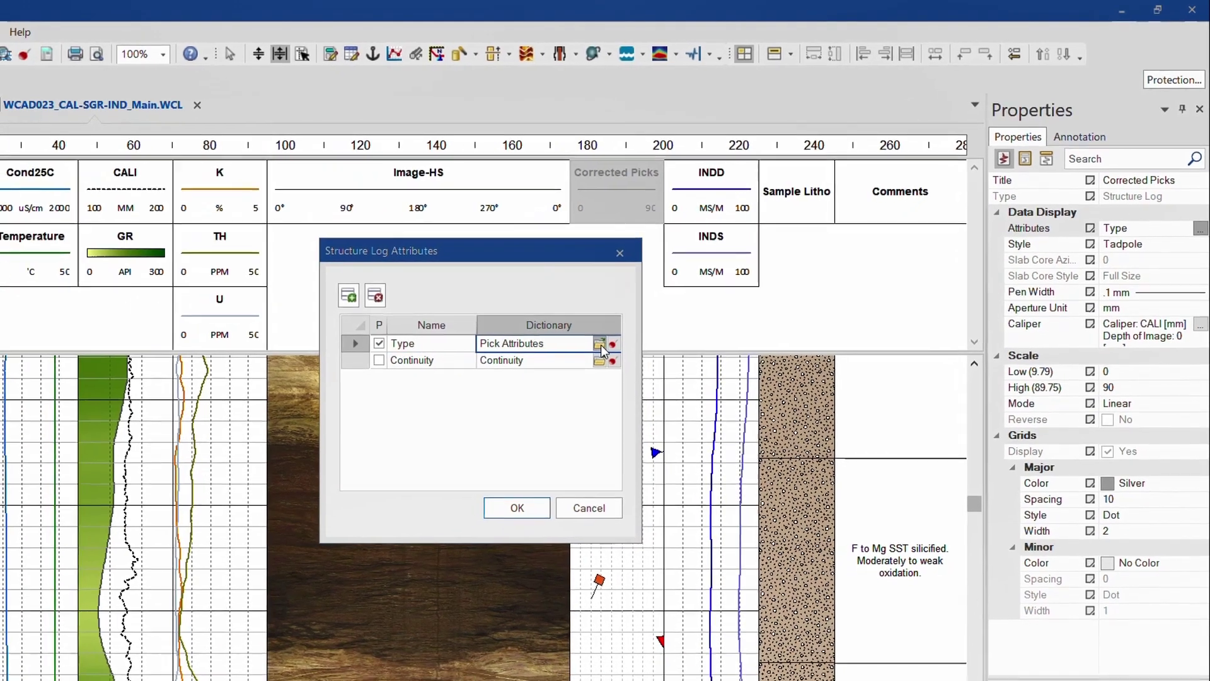
Open the Pick Attributes dictionary behind the Type attribute and select its FOL entry
{"action": "left_click", "coordinate": [599, 345]}
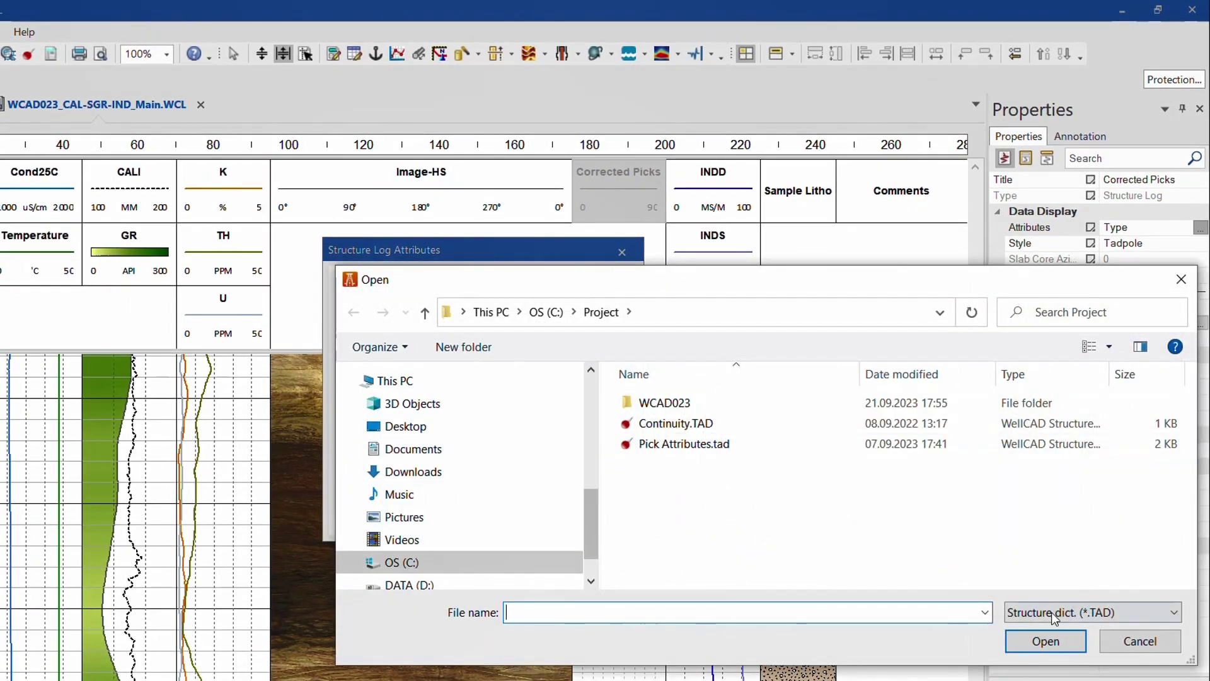
{"action": "left_click", "coordinate": [1141, 641]}
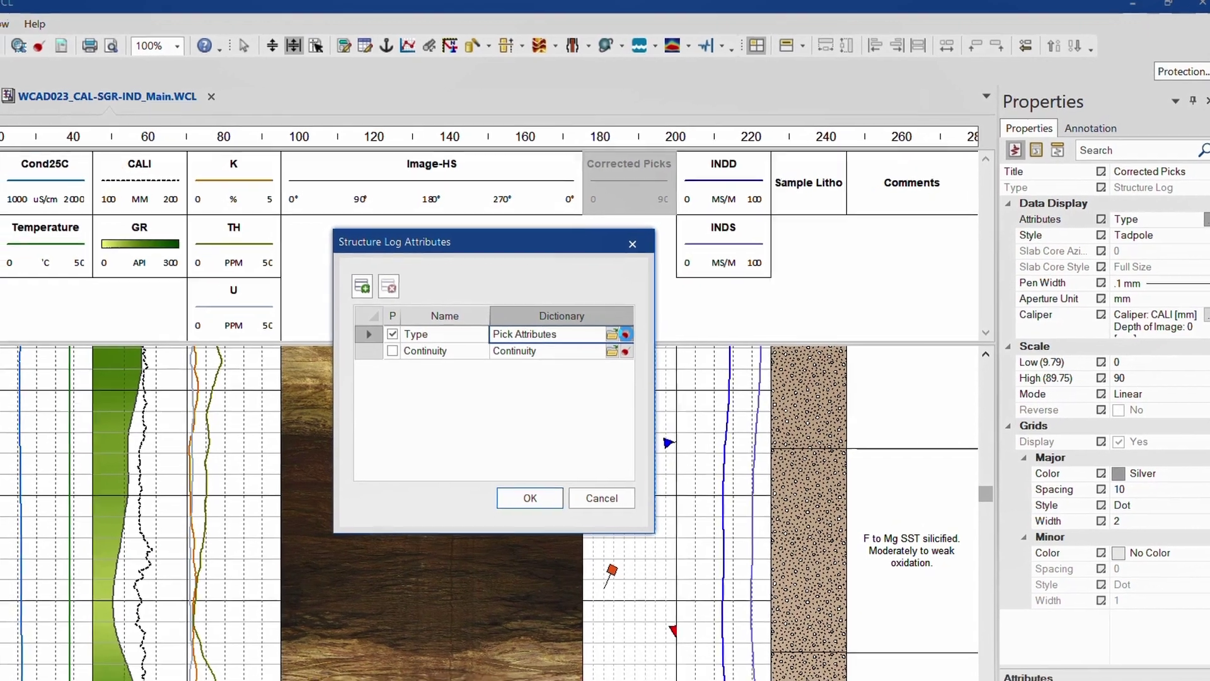
{"action": "left_click", "coordinate": [615, 344]}
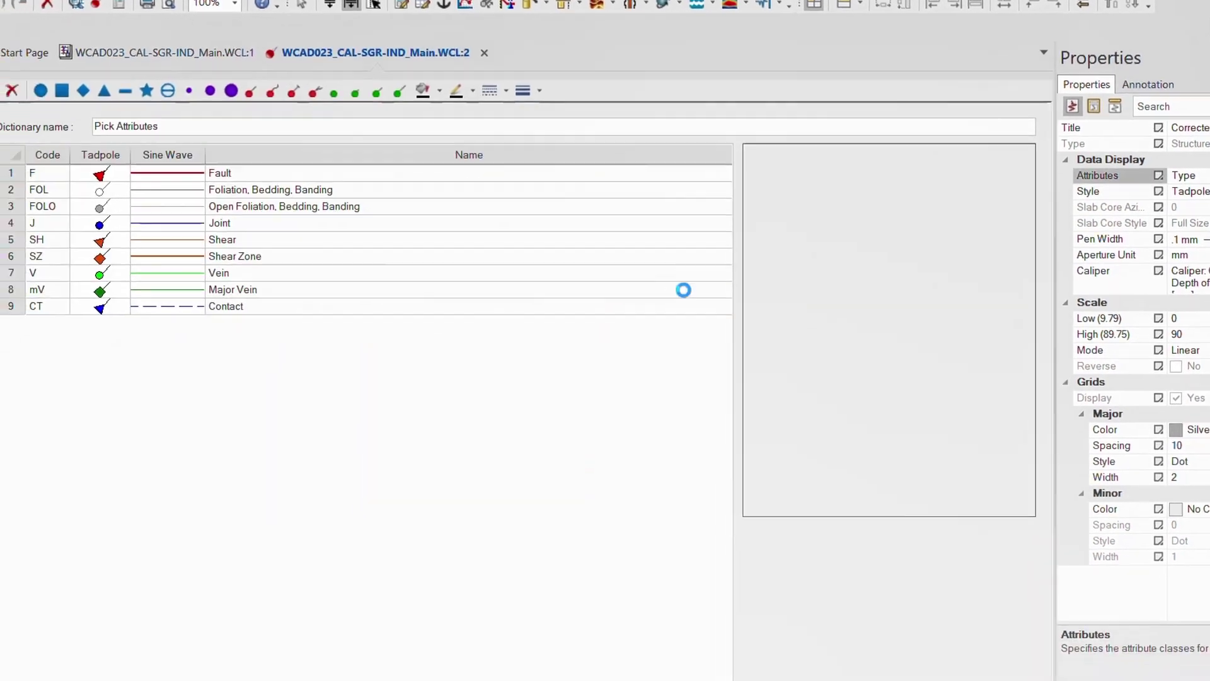
{"action": "left_click", "coordinate": [106, 157]}
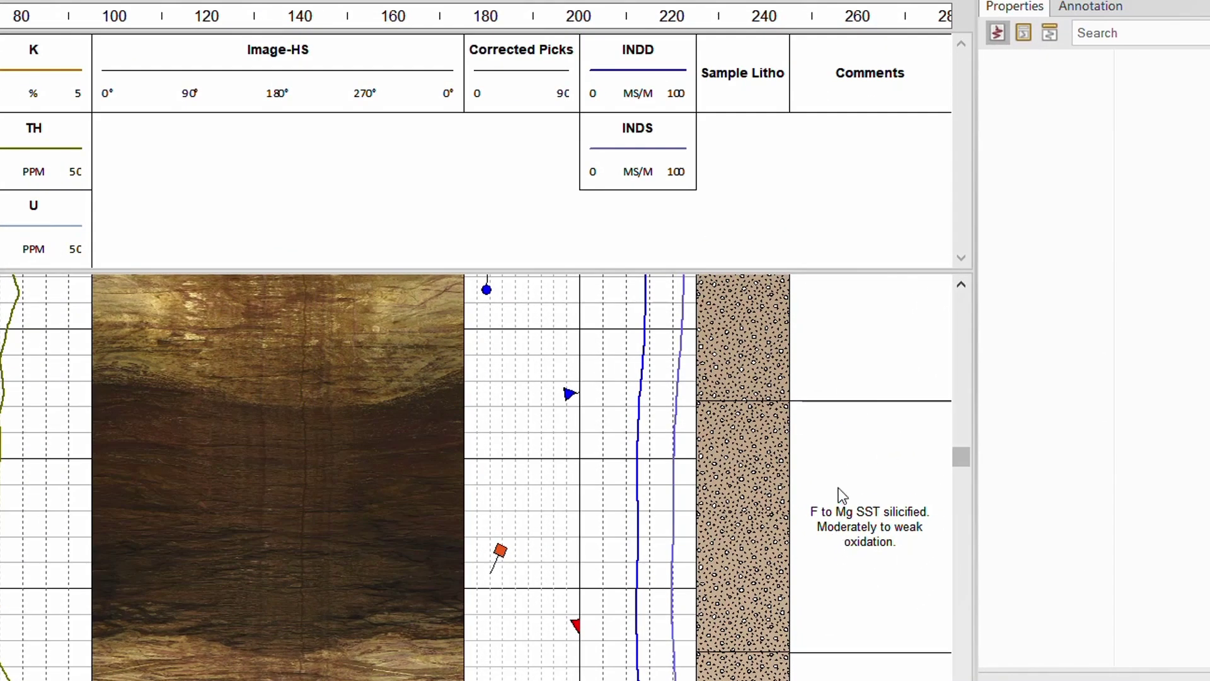
Give the silicified sandstone comment a semi-transparent pink background, then select the Image-HS log
{"action": "left_click", "coordinate": [851, 92]}
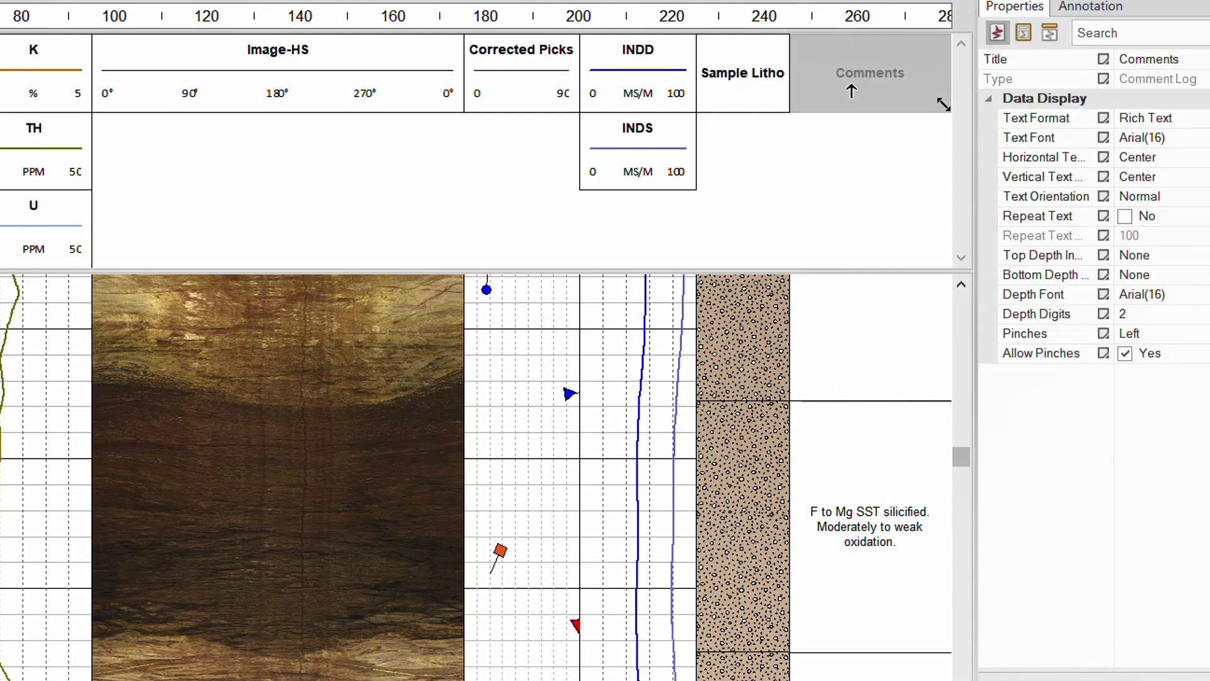
{"action": "double_click", "coordinate": [869, 454]}
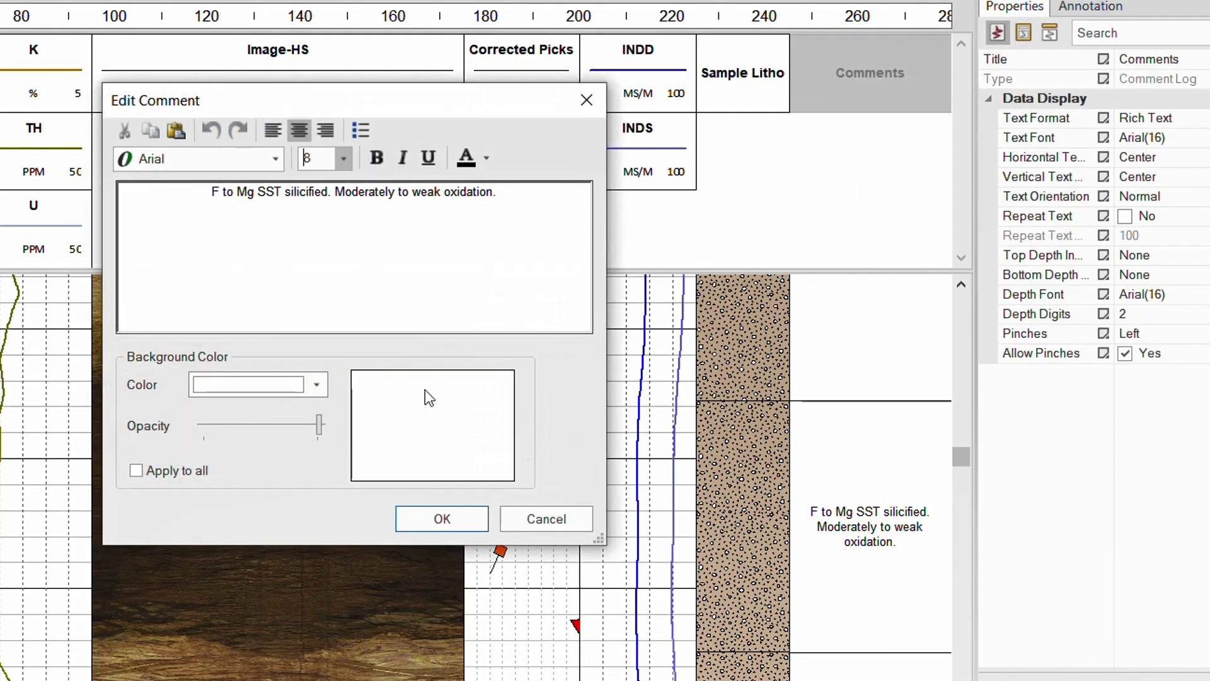
{"action": "left_click", "coordinate": [317, 385]}
{"action": "left_click", "coordinate": [203, 512]}
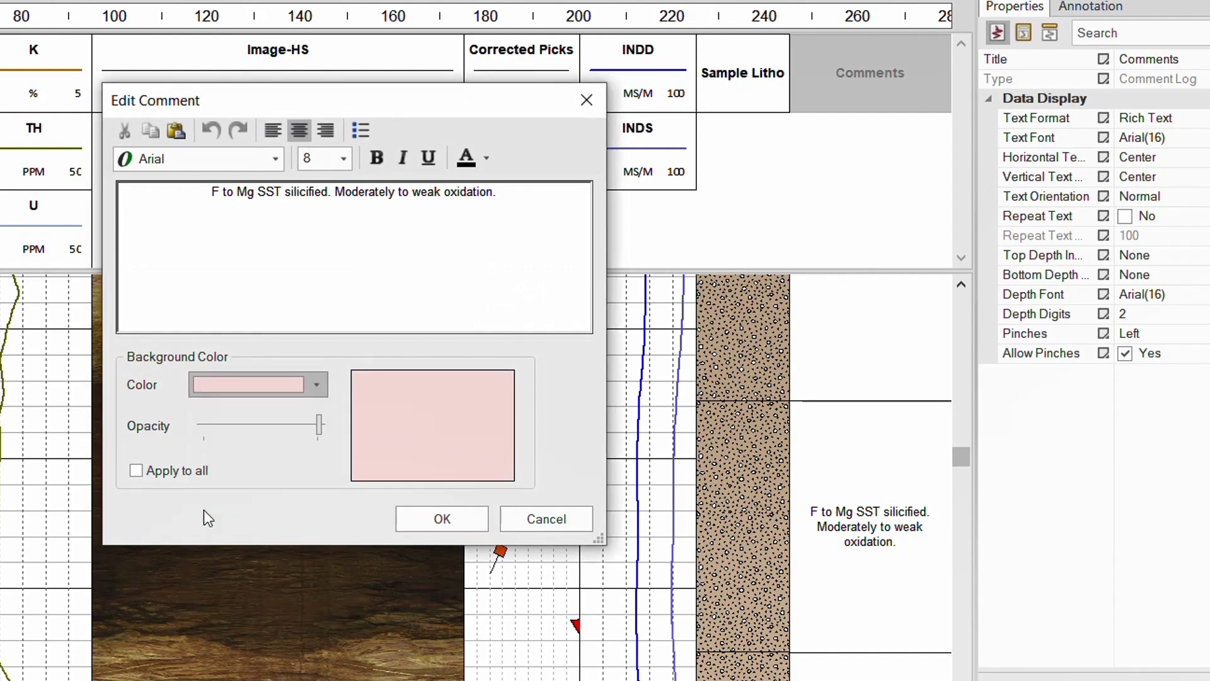
{"action": "left_click_drag", "start_coordinate": [319, 422], "coordinate": [283, 426]}
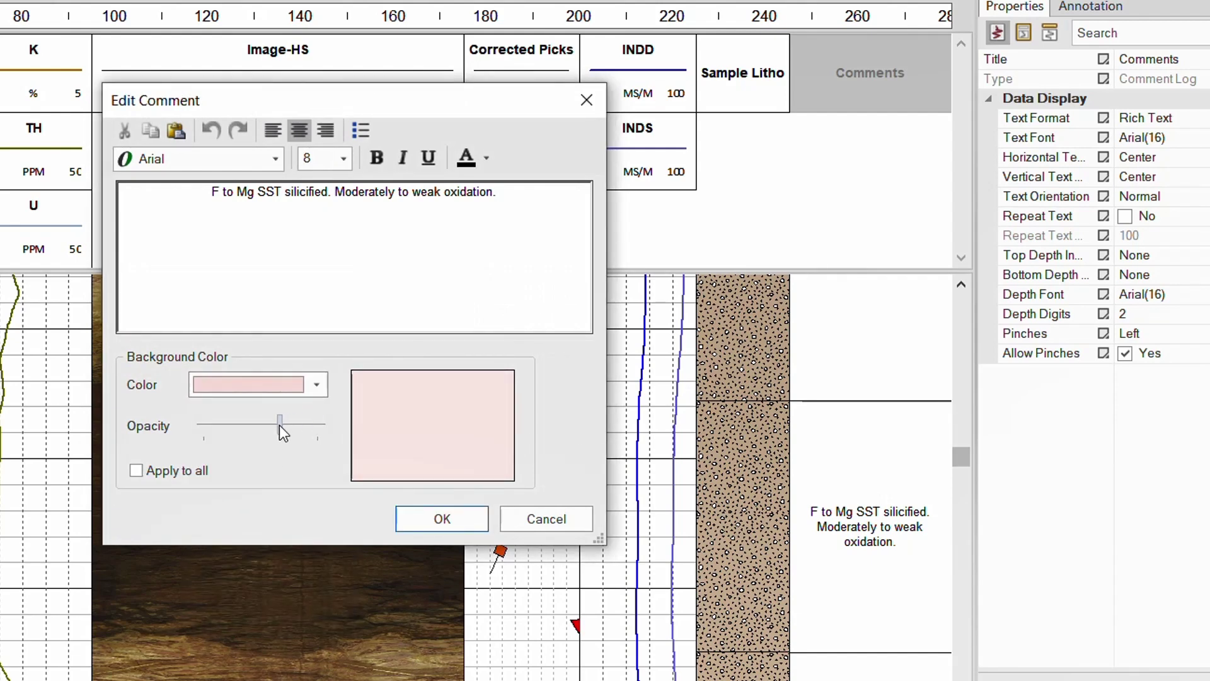
{"action": "left_click", "coordinate": [434, 517]}
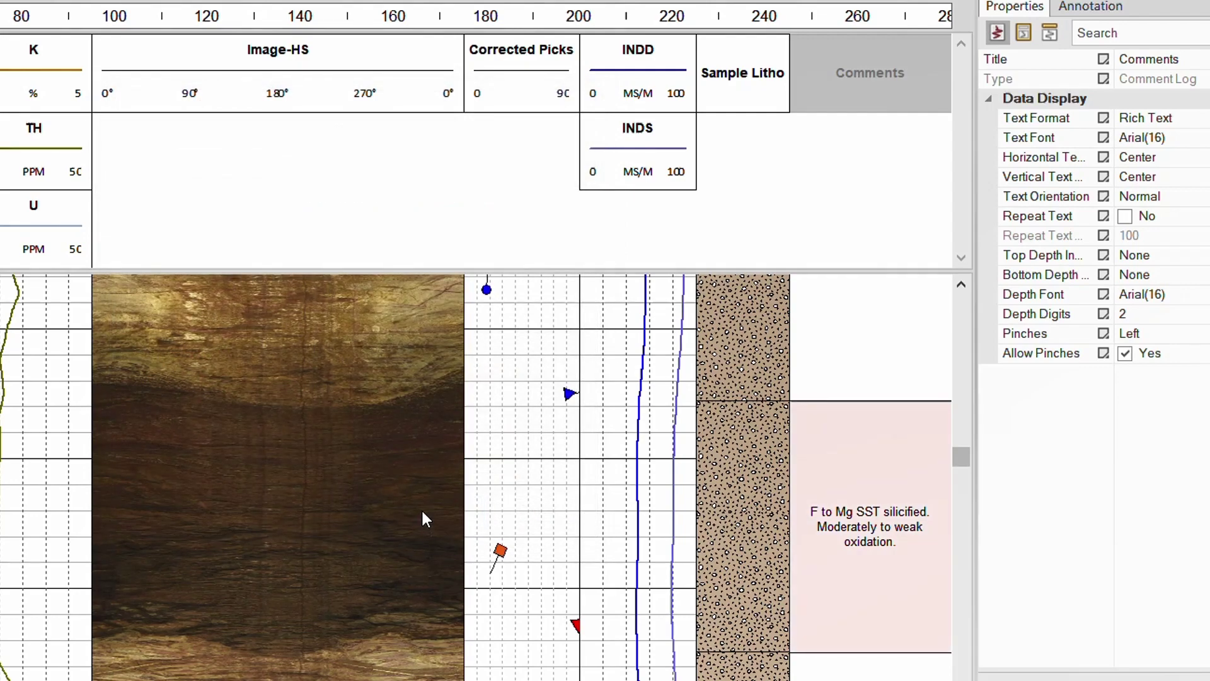
{"action": "left_click", "coordinate": [425, 508]}
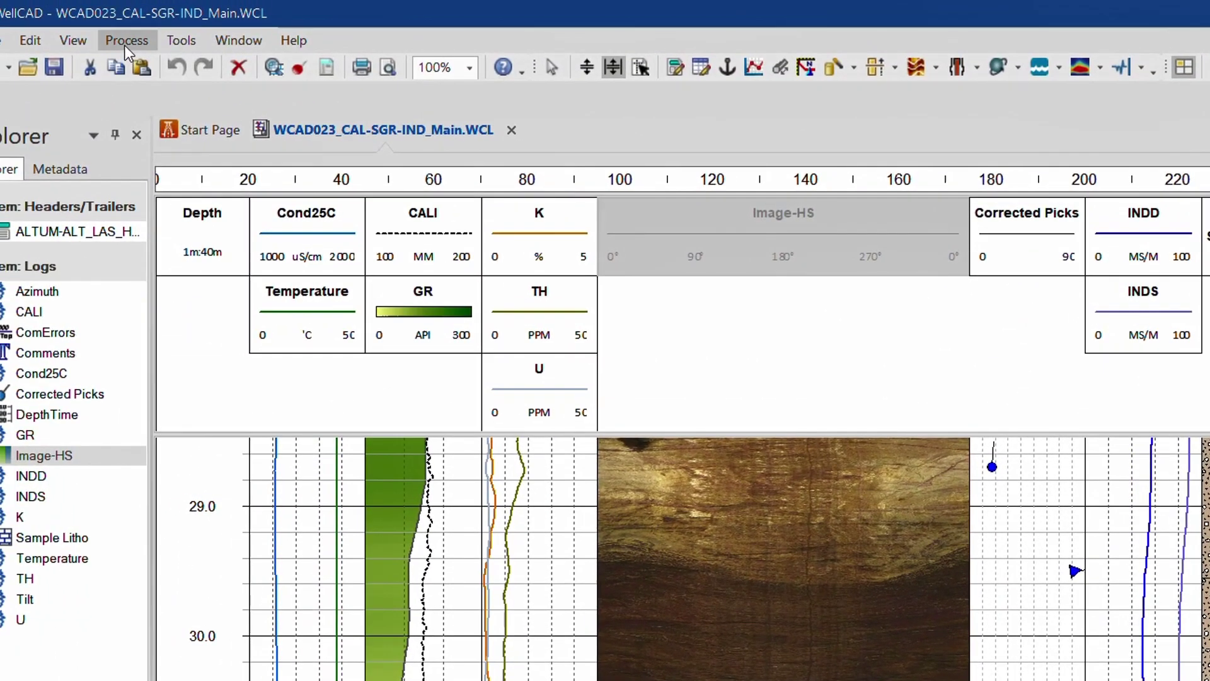
Show the Process > ISI Module > RGB Logs commands, such as Retinex Filter and Sharpen
{"action": "left_click", "coordinate": [124, 46]}
{"action": "mouse_move", "coordinate": [251, 178]}
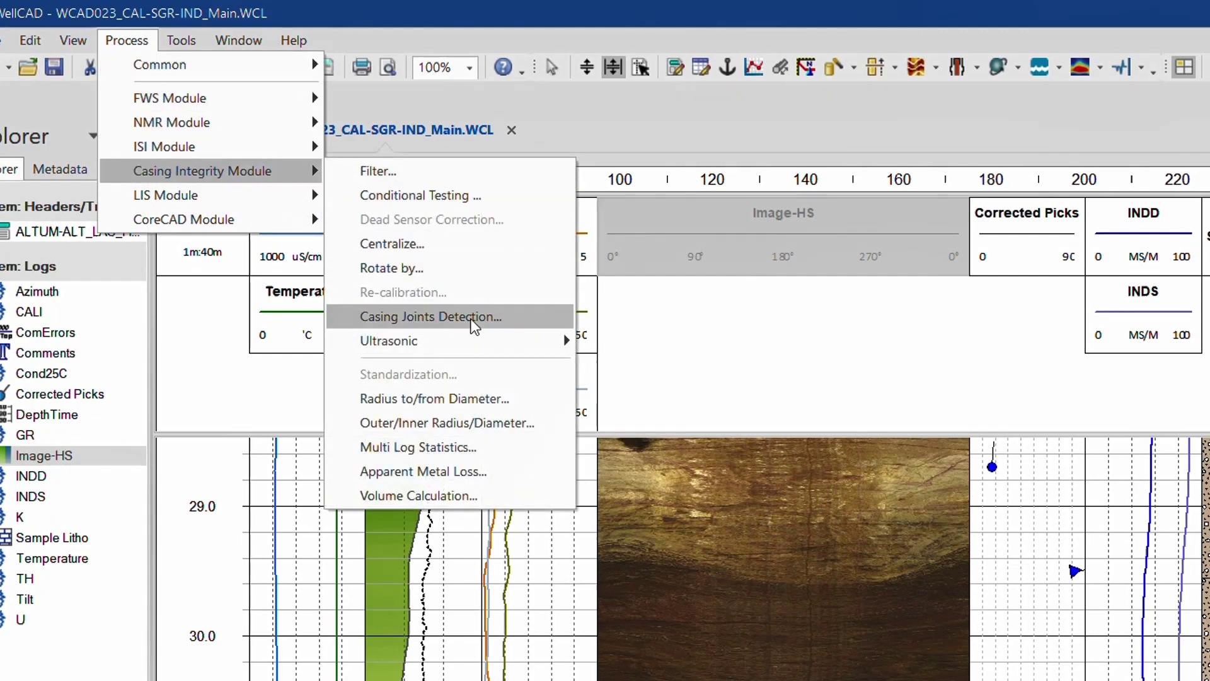
{"action": "mouse_move", "coordinate": [483, 348]}
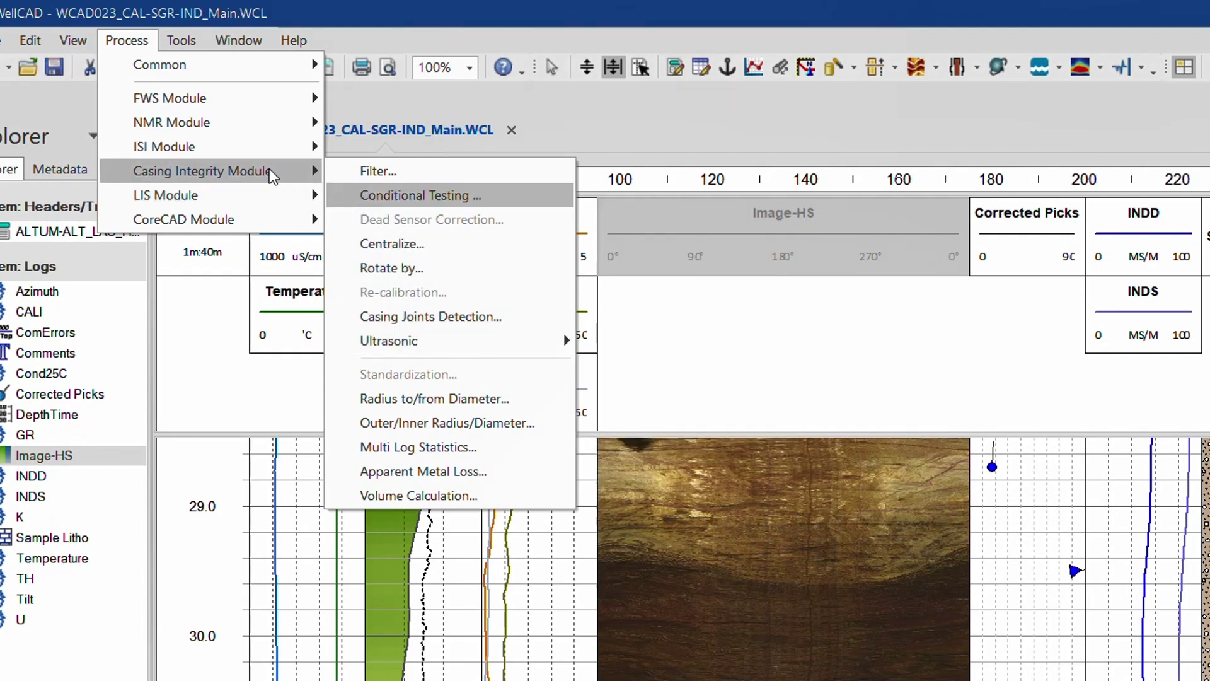
{"action": "mouse_move", "coordinate": [254, 148]}
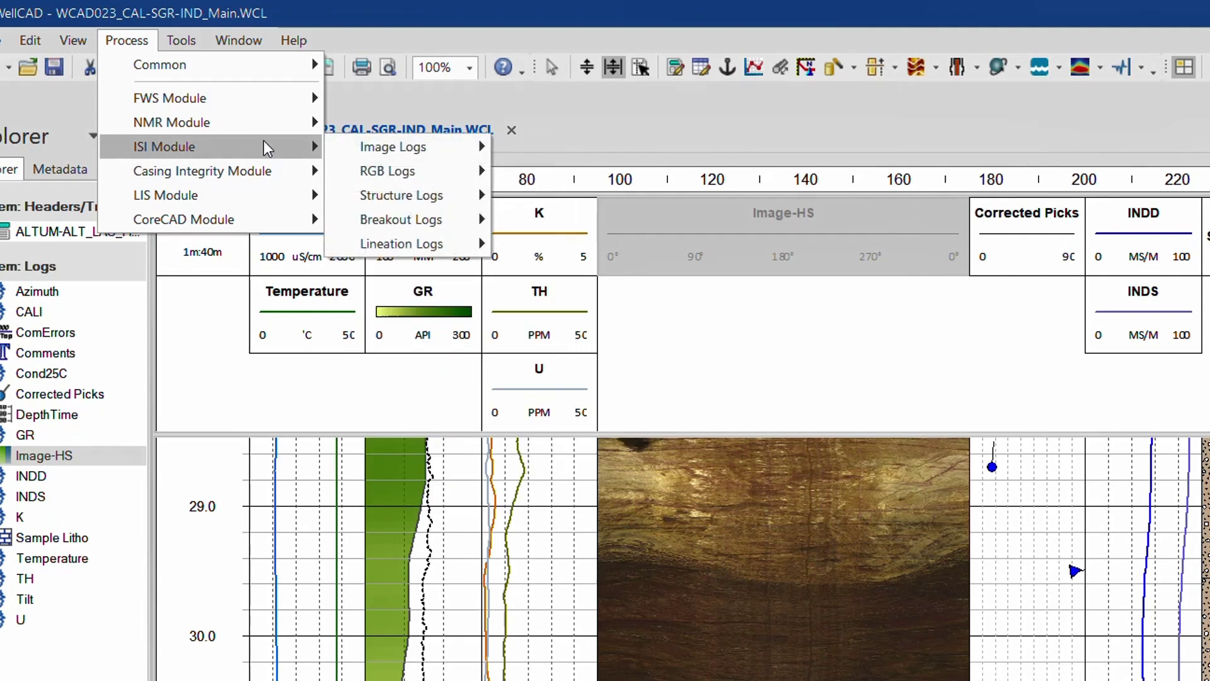
{"action": "mouse_move", "coordinate": [388, 174]}
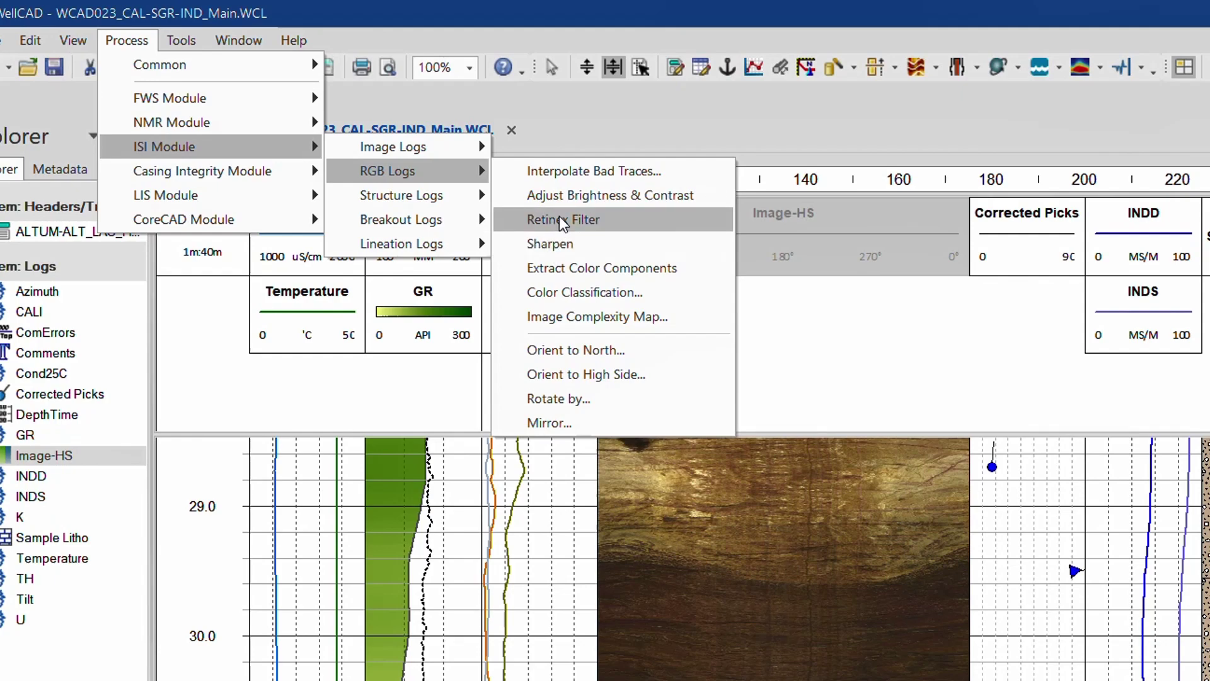
Set the Image-HS log's Brightness slider to 26 and Contrast slider to 14
{"action": "left_click", "coordinate": [564, 199]}
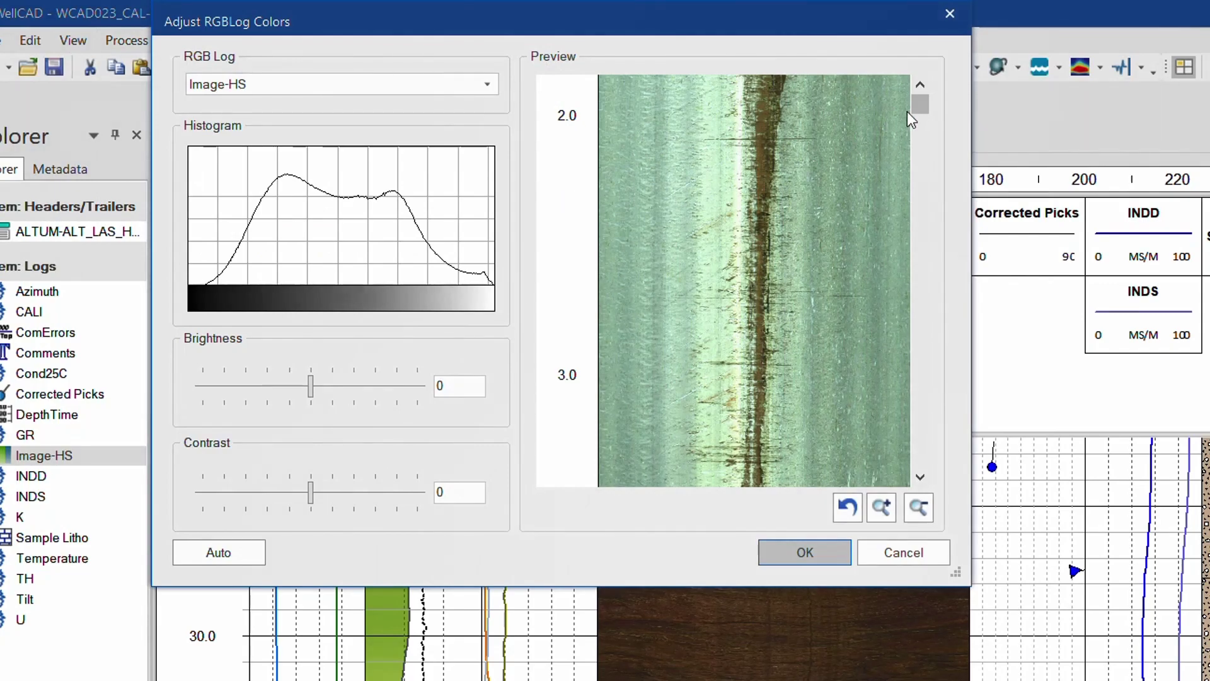
{"action": "left_click_drag", "start_coordinate": [917, 109], "coordinate": [919, 242]}
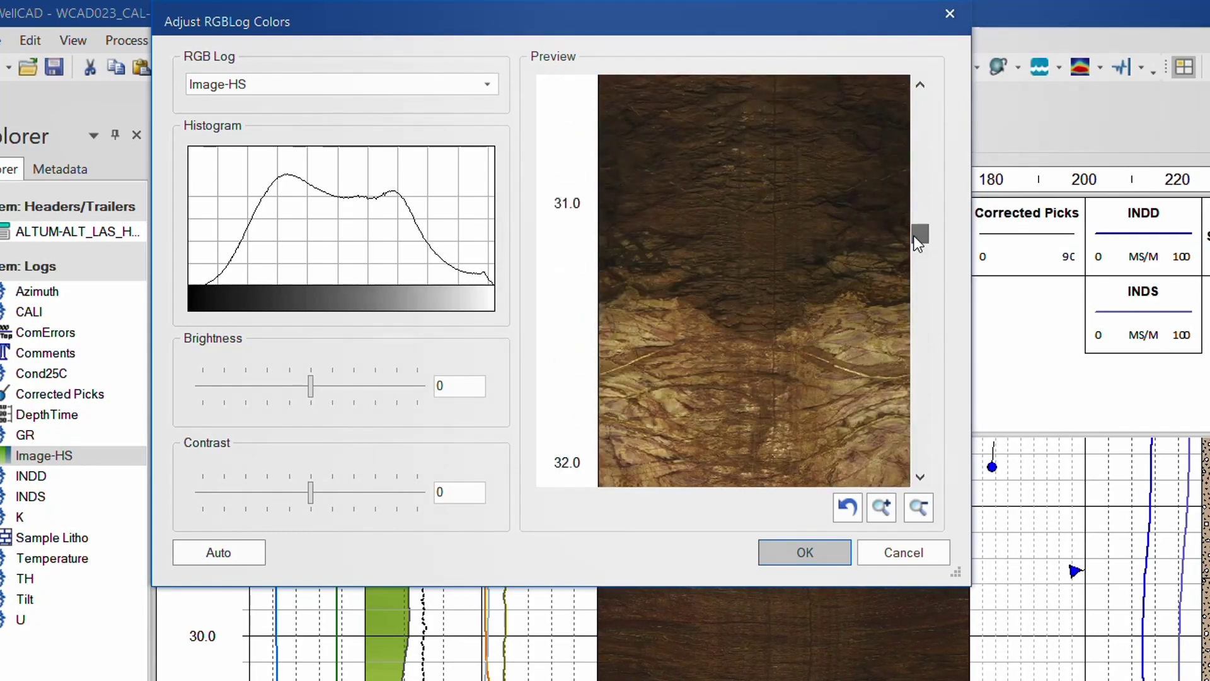
{"action": "left_click", "coordinate": [313, 389]}
{"action": "left_click_drag", "start_coordinate": [313, 389], "coordinate": [338, 387]}
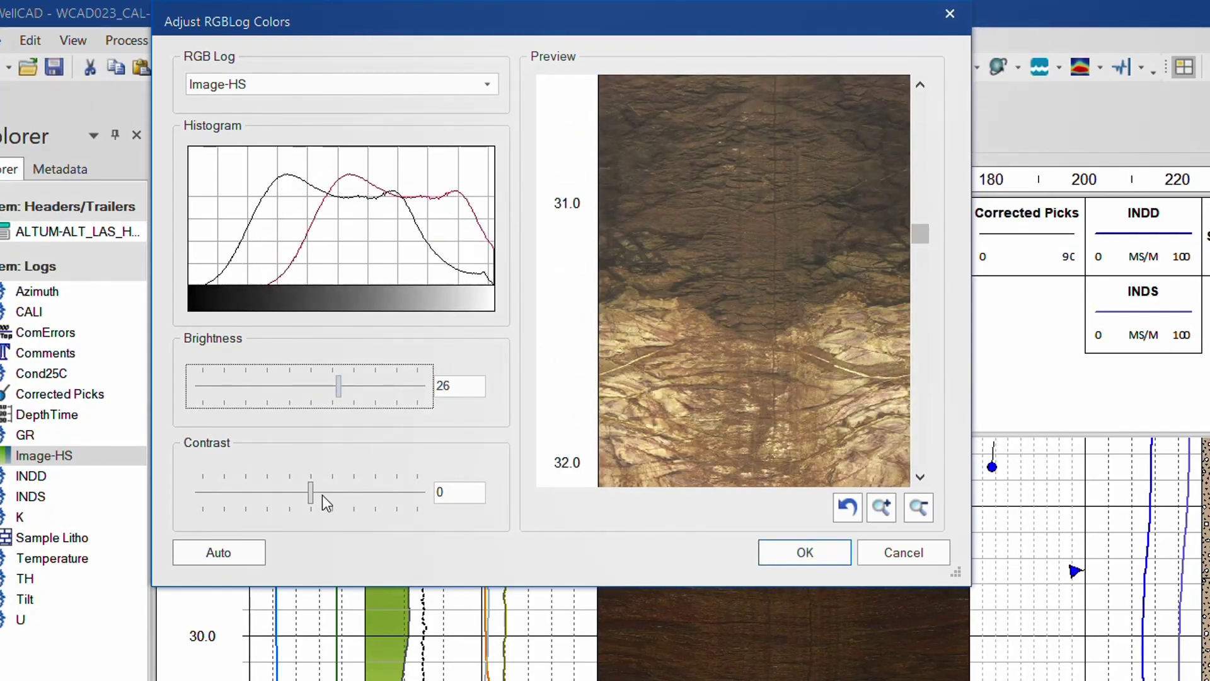
{"action": "left_click", "coordinate": [312, 492]}
{"action": "left_click_drag", "start_coordinate": [311, 493], "coordinate": [331, 494]}
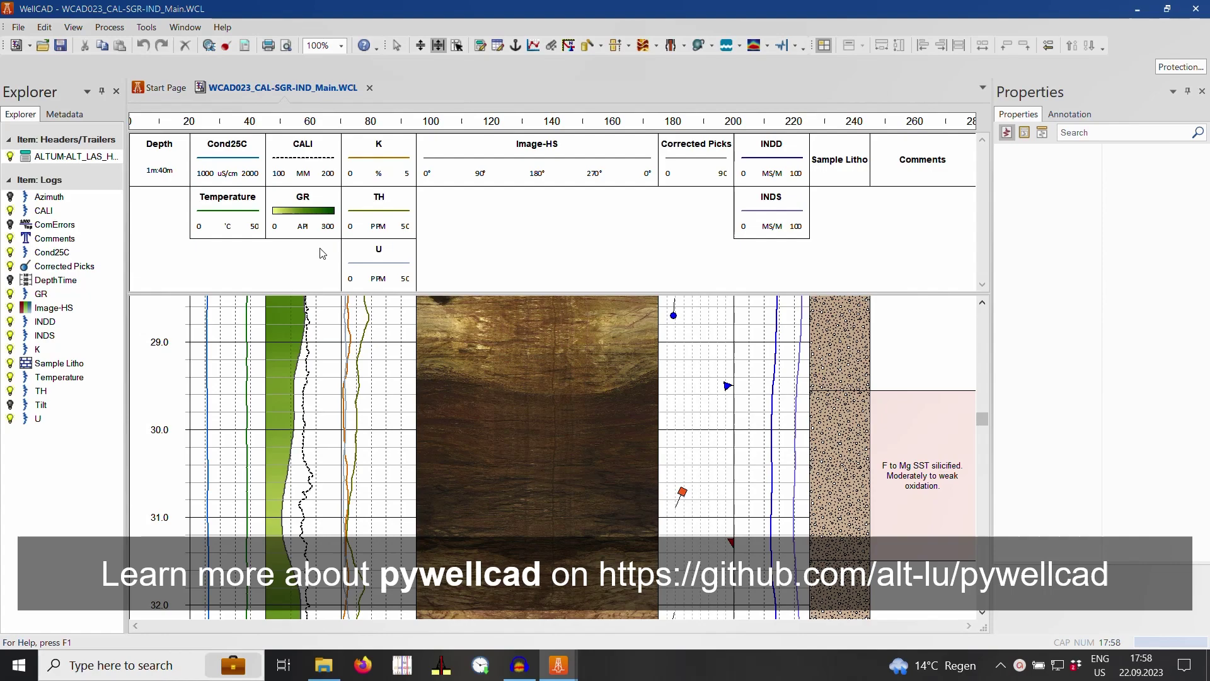
Show the Script Editor panel from View > Toolbars and expand its scripting-language list
{"action": "left_click", "coordinate": [73, 27]}
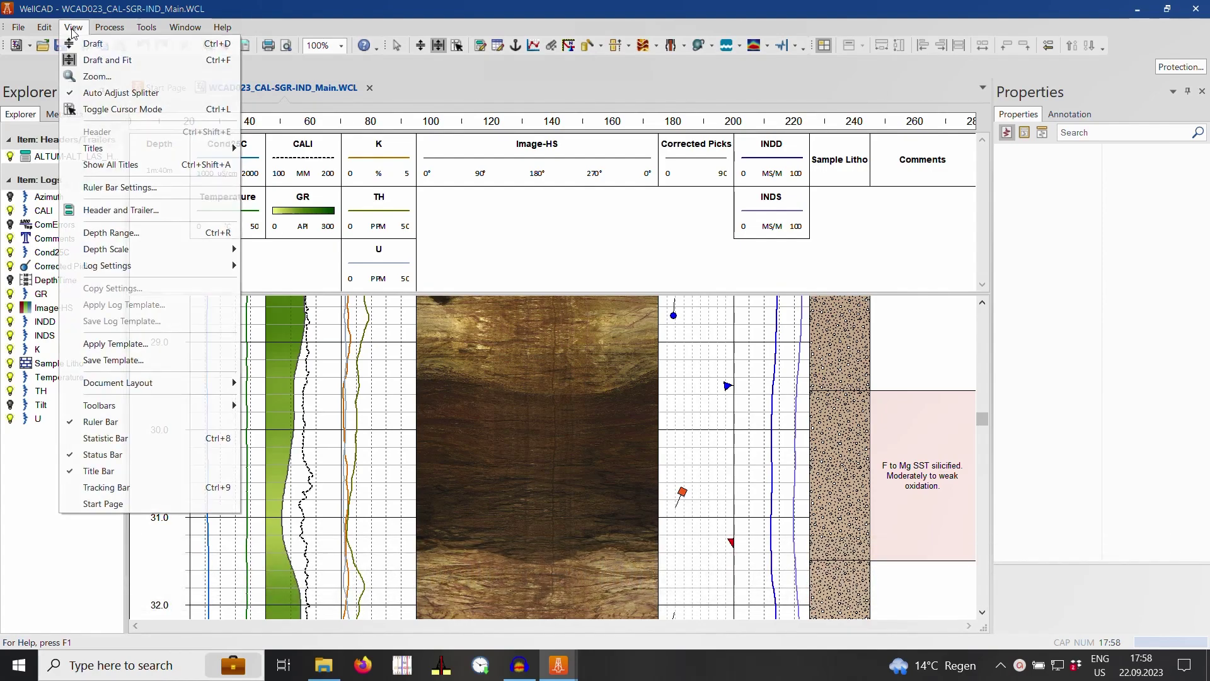
{"action": "mouse_move", "coordinate": [168, 407]}
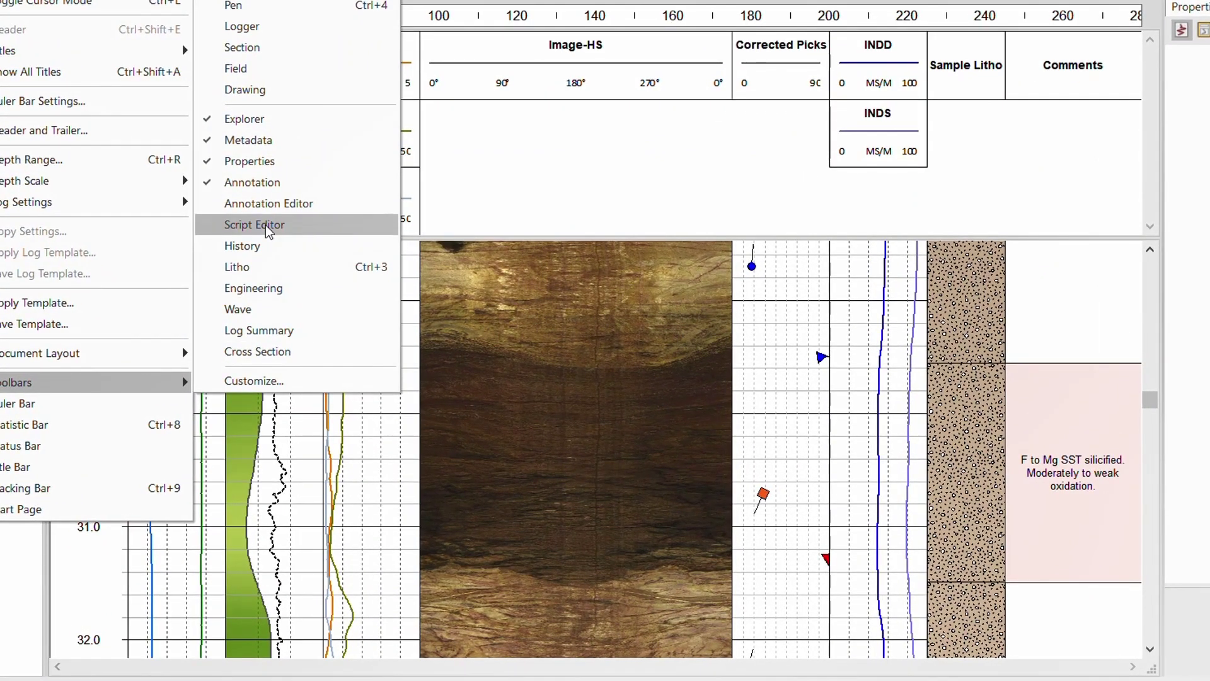
{"action": "left_click", "coordinate": [266, 225]}
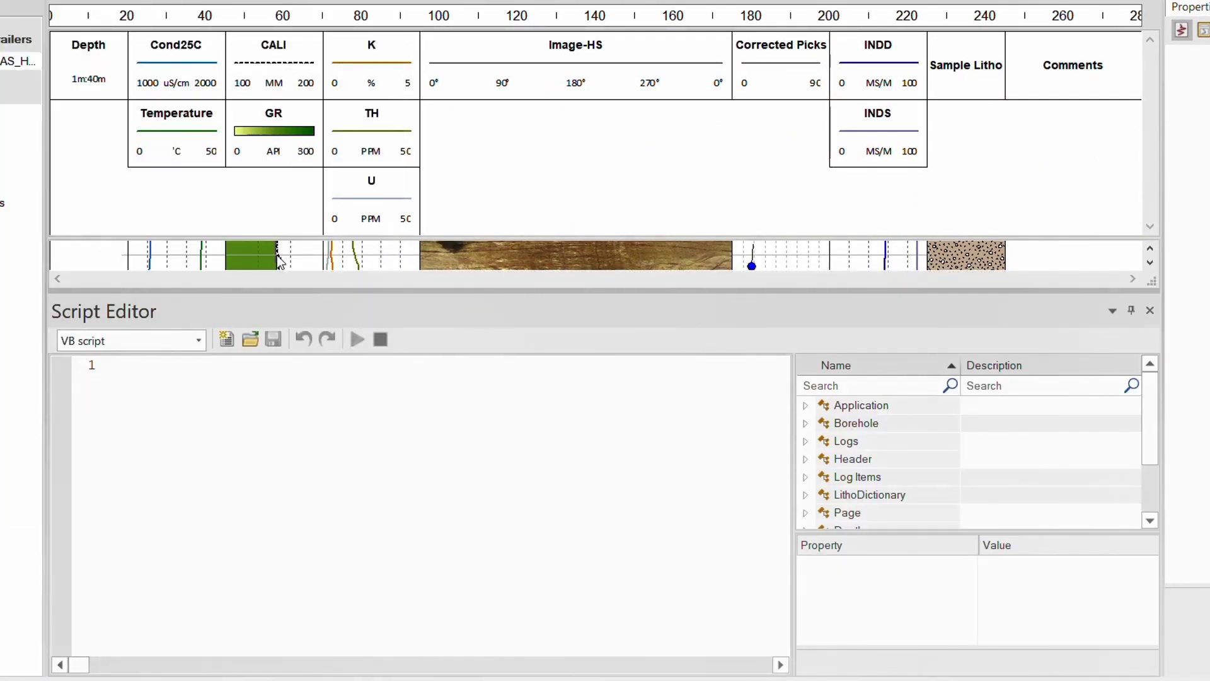
{"action": "left_click", "coordinate": [199, 341]}
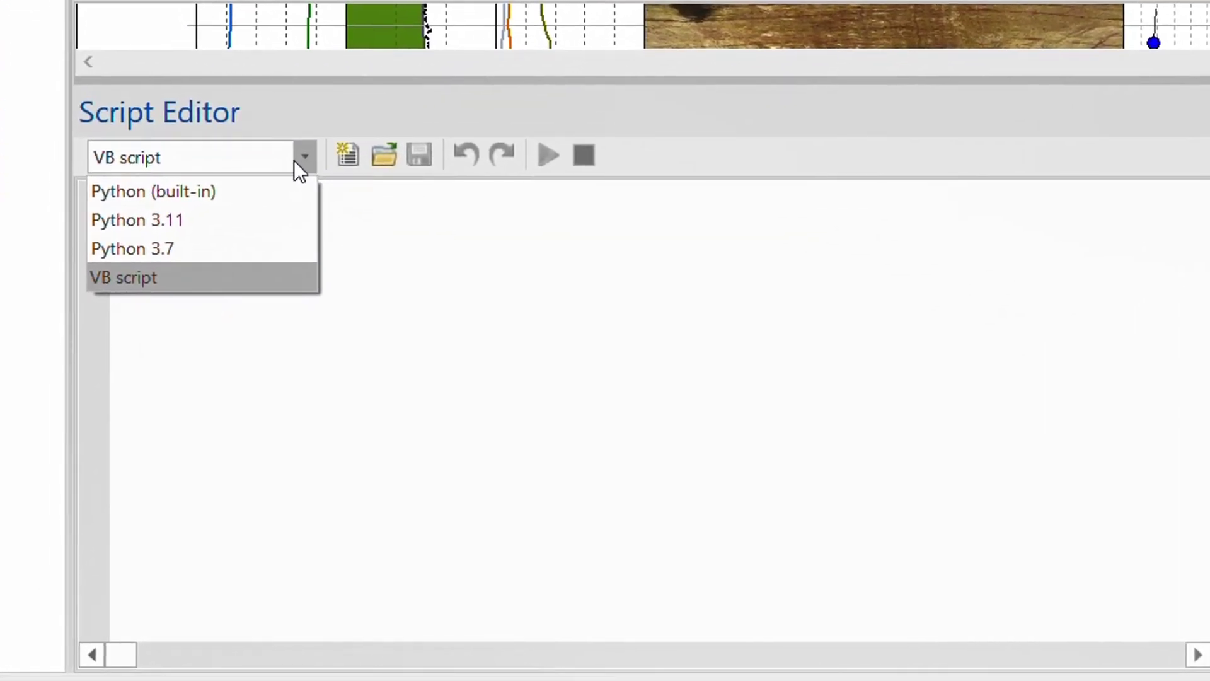
Switch the script to Python (built-in) and insert a get_borehole call on line 3
{"action": "left_click", "coordinate": [232, 194]}
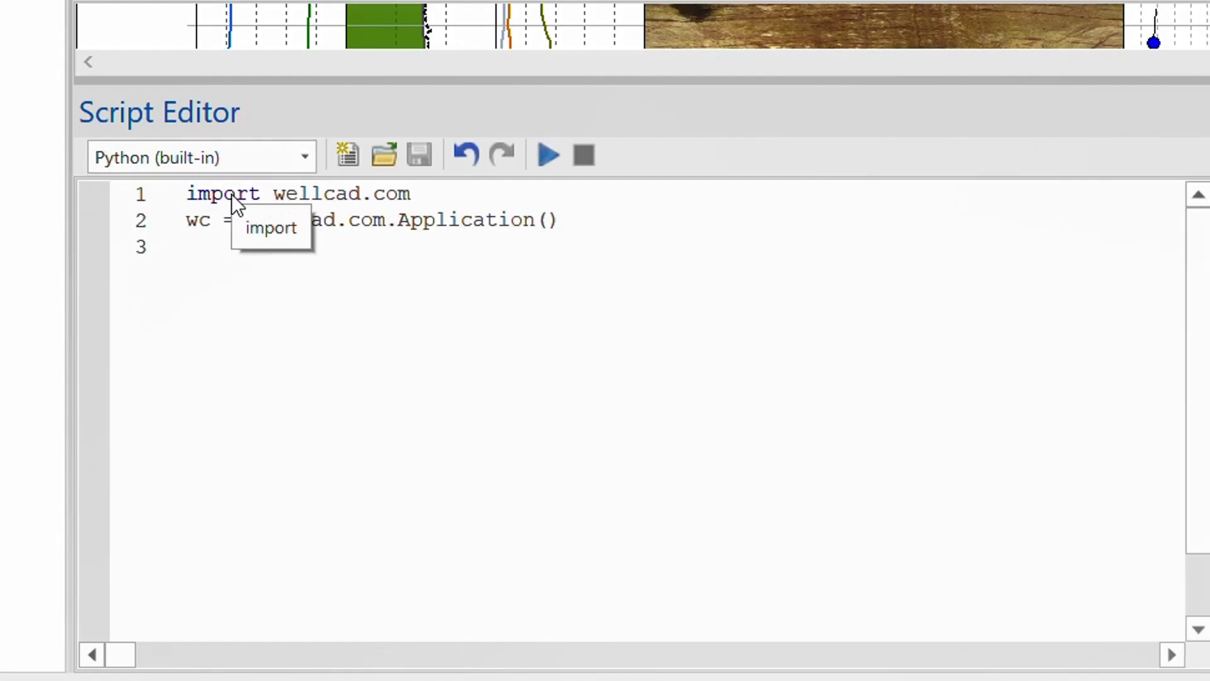
{"action": "left_click_drag", "start_coordinate": [413, 192], "coordinate": [188, 192]}
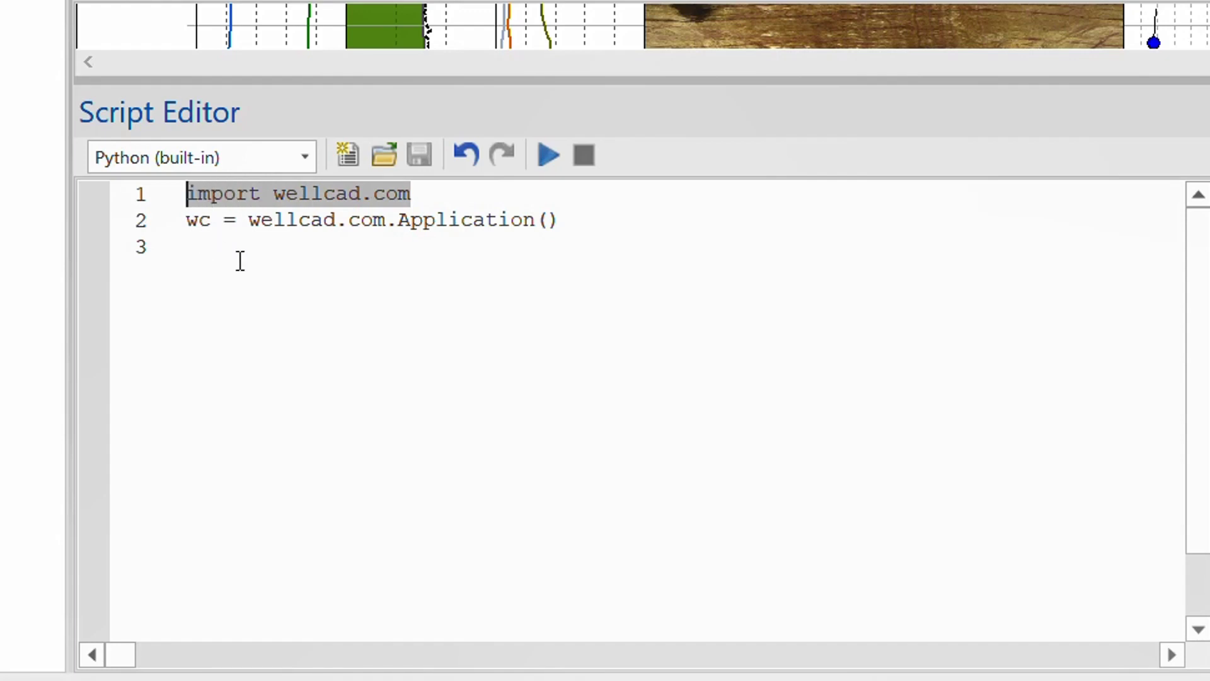
{"action": "left_click_drag", "start_coordinate": [588, 219], "coordinate": [187, 231]}
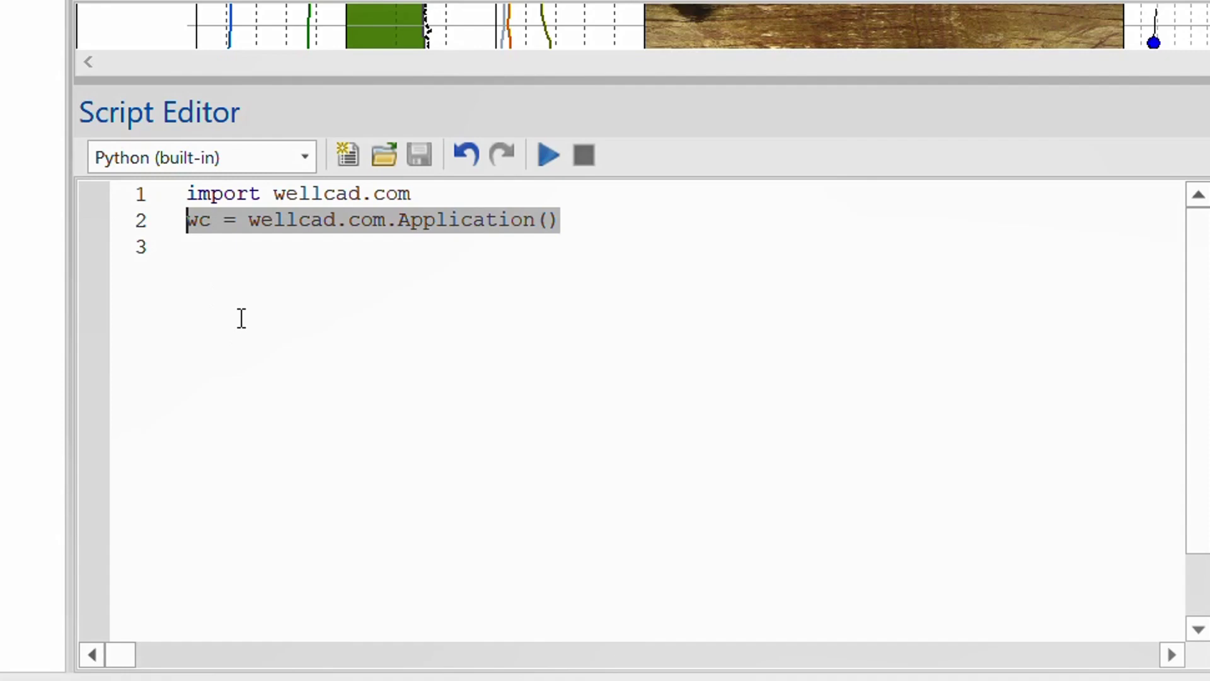
{"action": "left_click", "coordinate": [195, 255]}
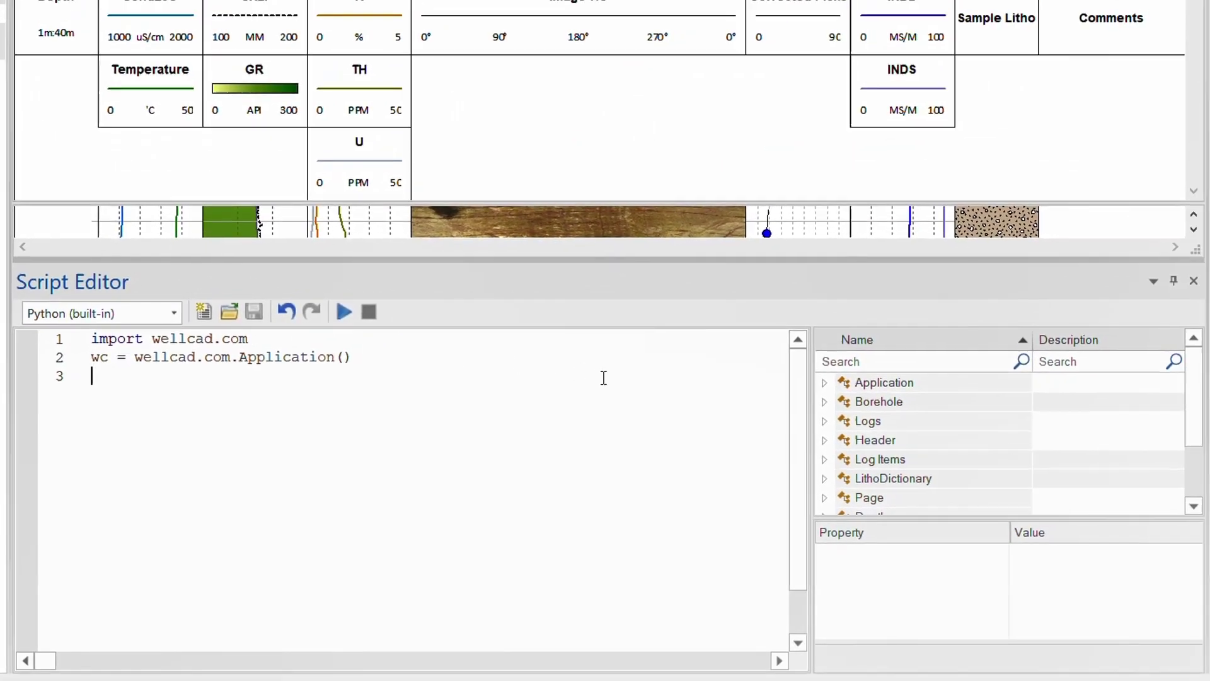
{"action": "left_click", "coordinate": [822, 384]}
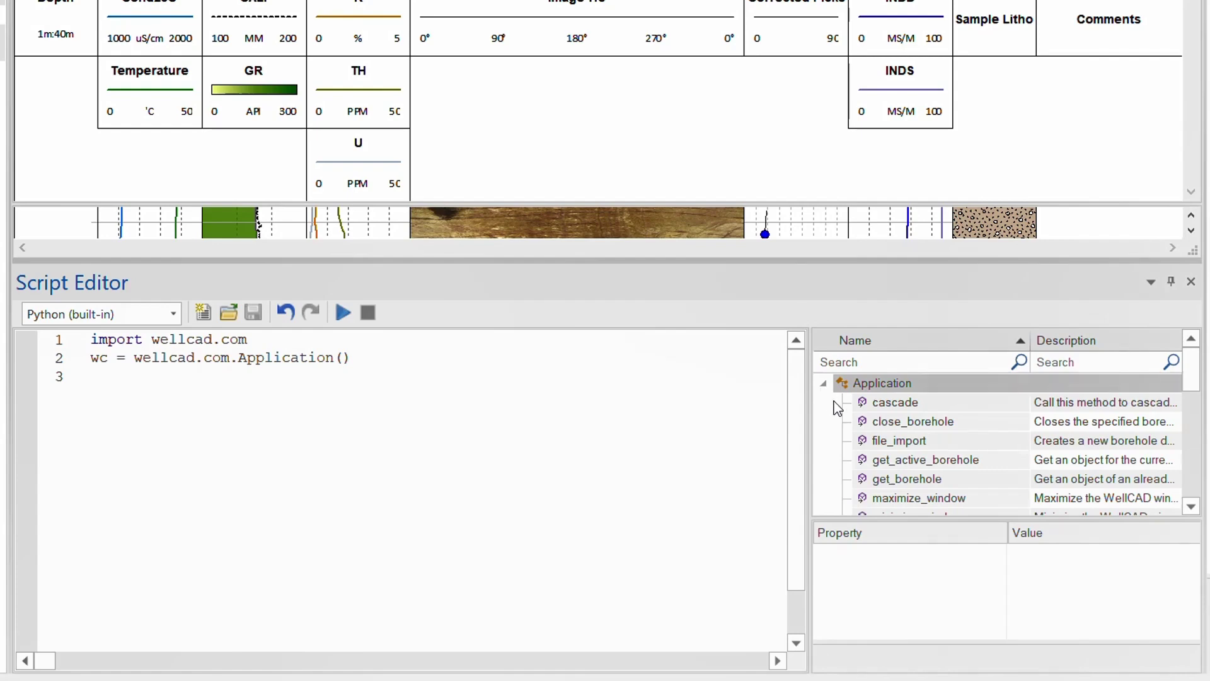
{"action": "double_click", "coordinate": [943, 479]}
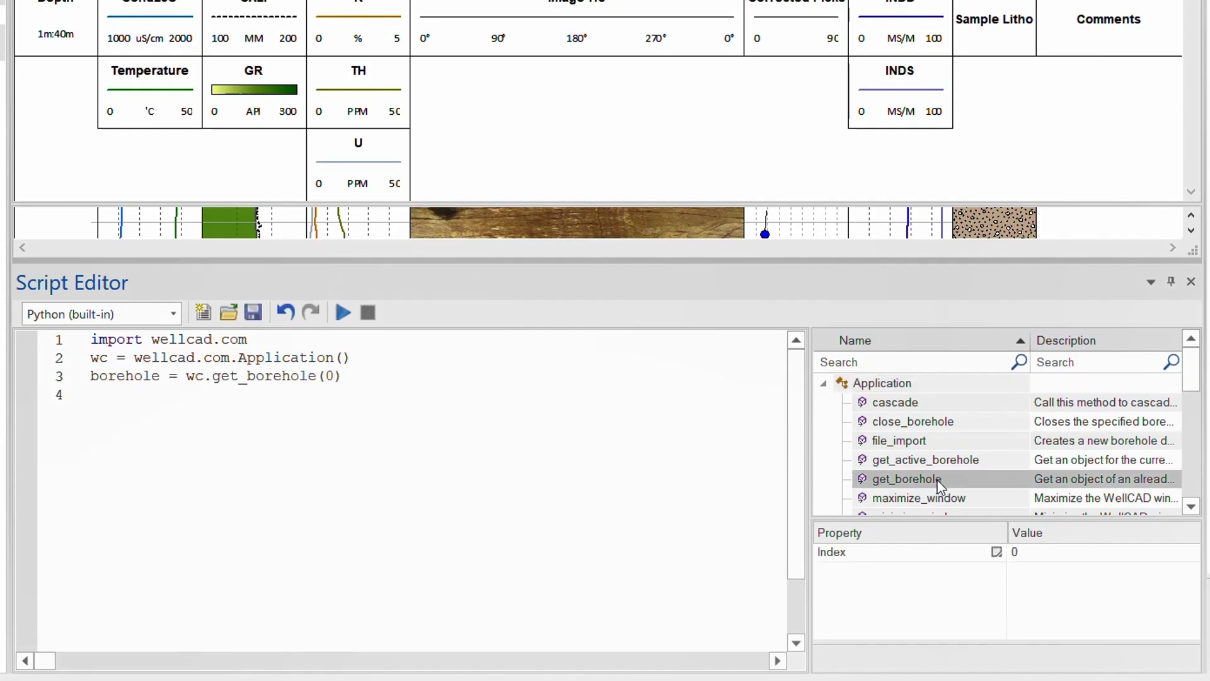
Add 'log = borehole.get_log' on line 4 using autocomplete
{"action": "left_click", "coordinate": [94, 397]}
{"action": "type", "text": "log = borehole.ge"}
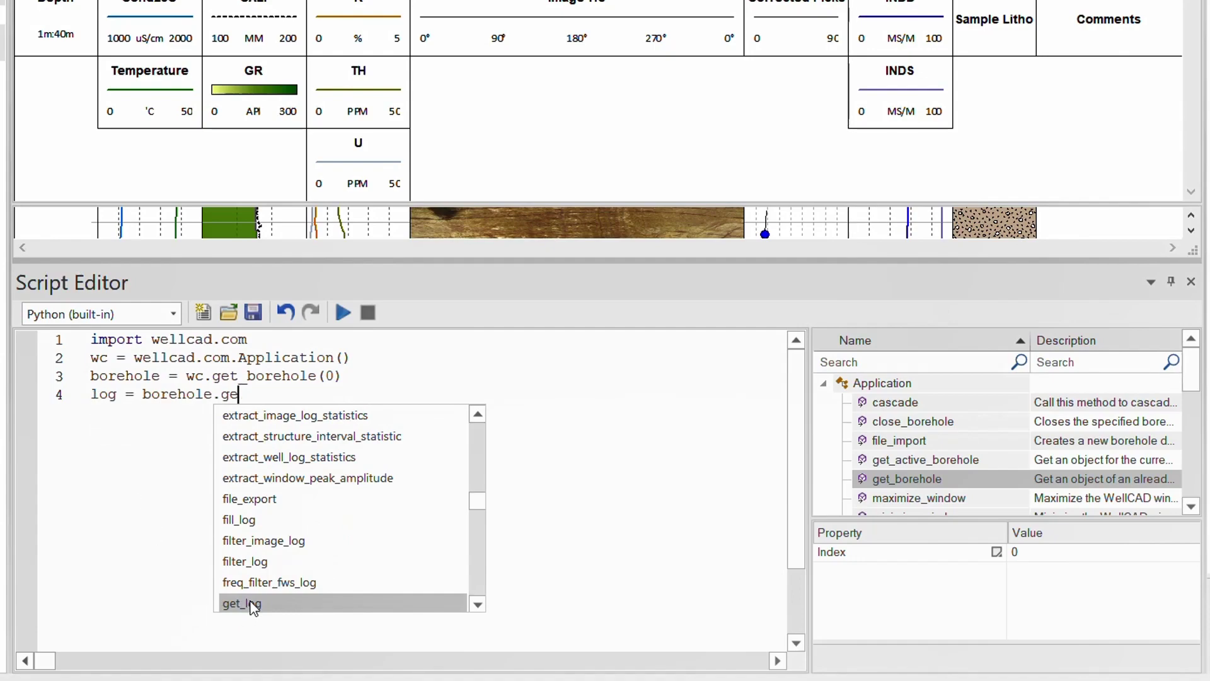
{"action": "double_click", "coordinate": [254, 603]}
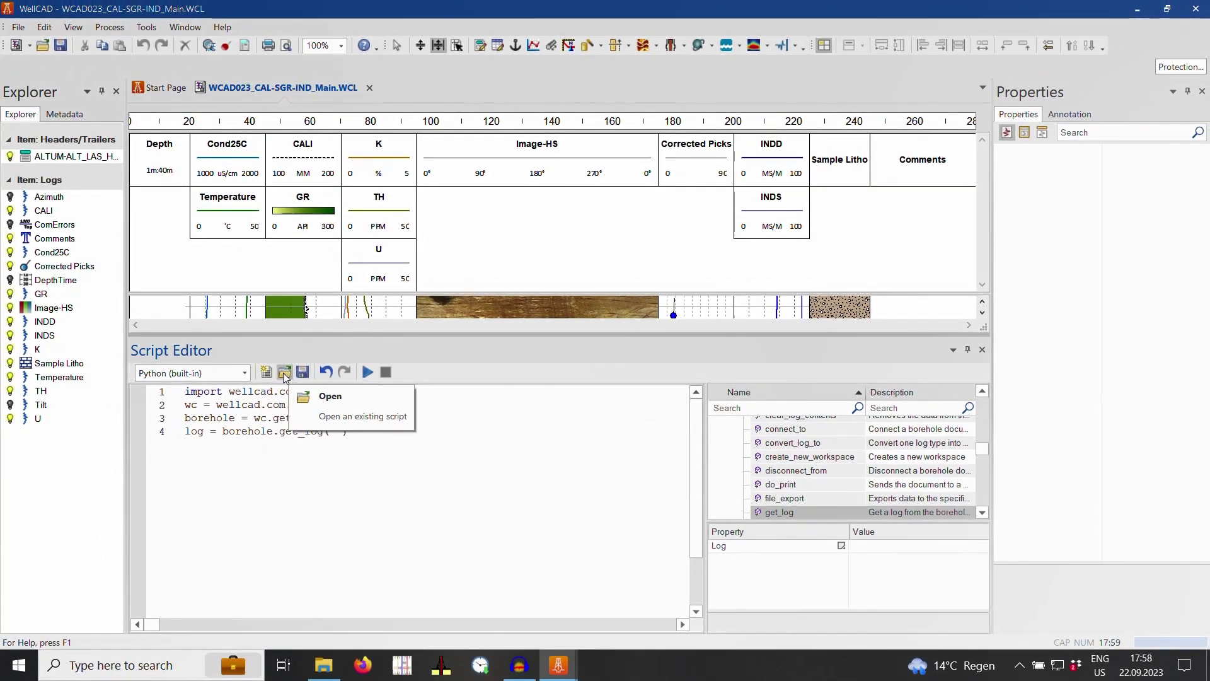
Load TVD.py without saving the current script, run it, and close the Script Editor
{"action": "left_click", "coordinate": [284, 372]}
{"action": "left_click", "coordinate": [687, 372]}
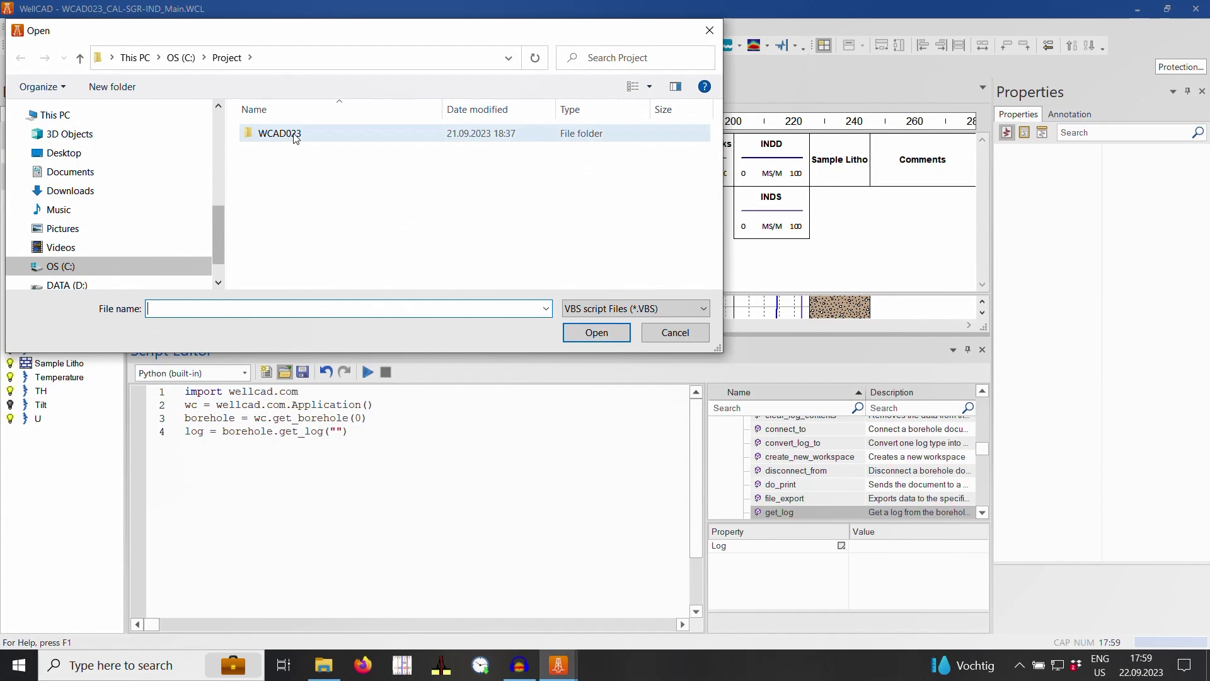
{"action": "left_click", "coordinate": [615, 309]}
{"action": "left_click", "coordinate": [615, 336]}
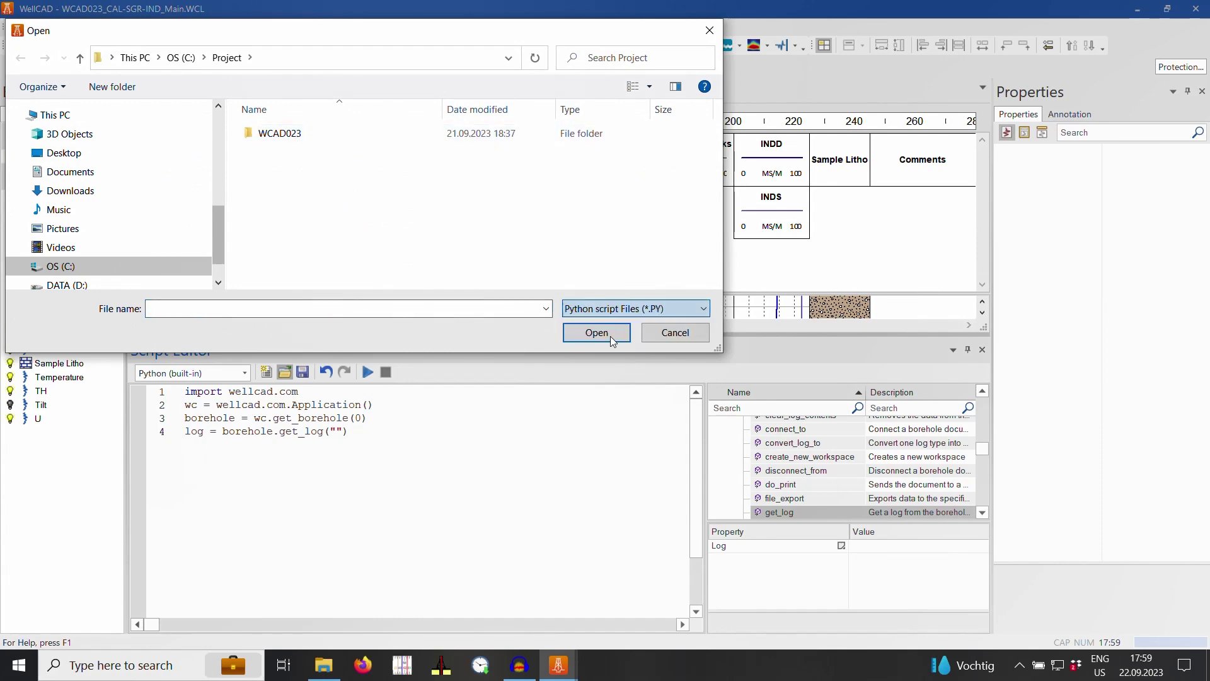
{"action": "double_click", "coordinate": [275, 168]}
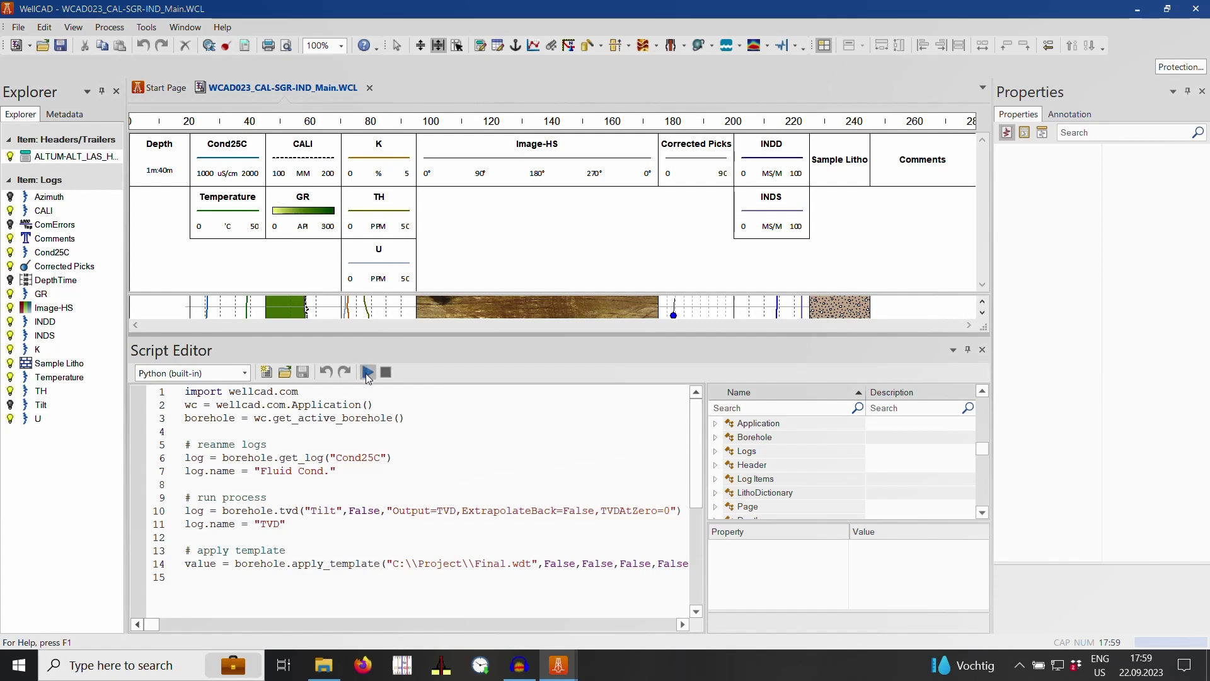
{"action": "left_click", "coordinate": [368, 372]}
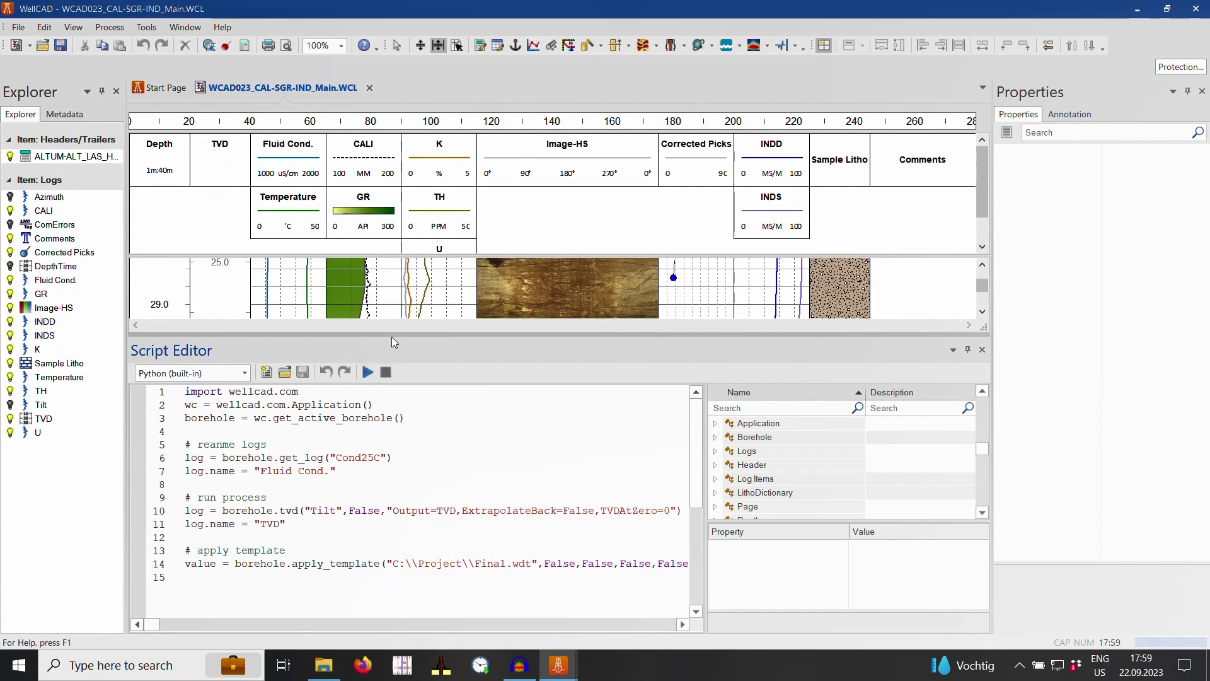
{"action": "left_click", "coordinate": [983, 350]}
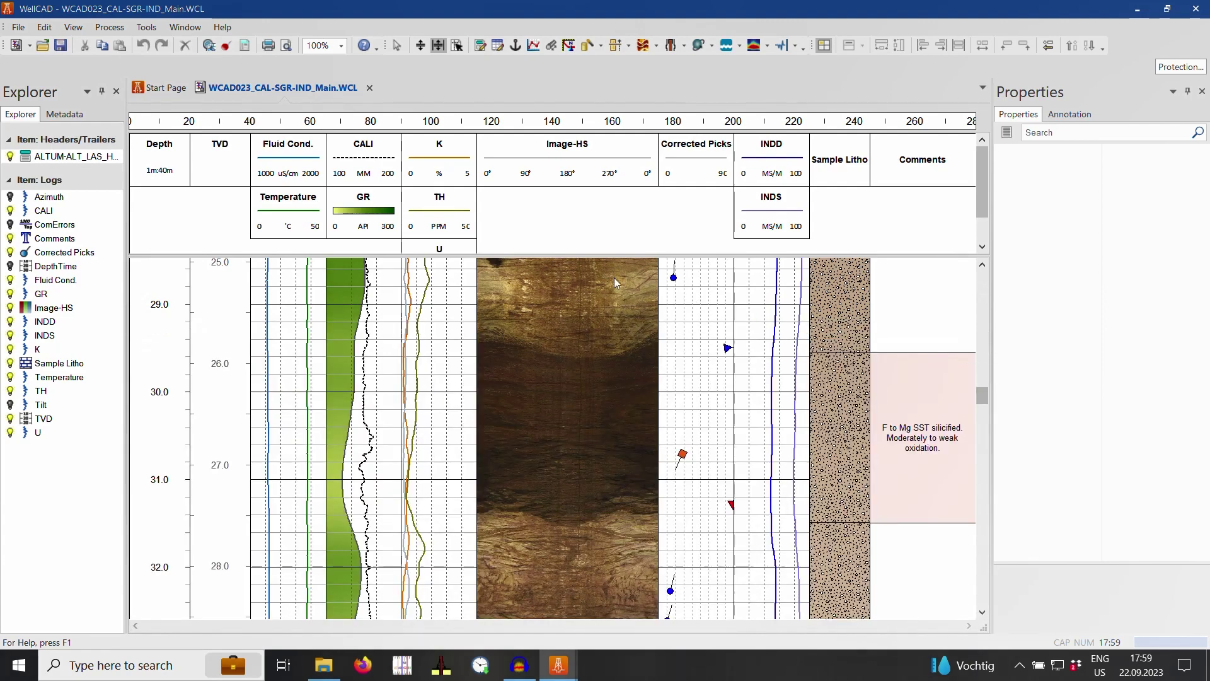
Show the File > Automation > Project submenu listing Loader.py and TVD.py
{"action": "left_click", "coordinate": [19, 28]}
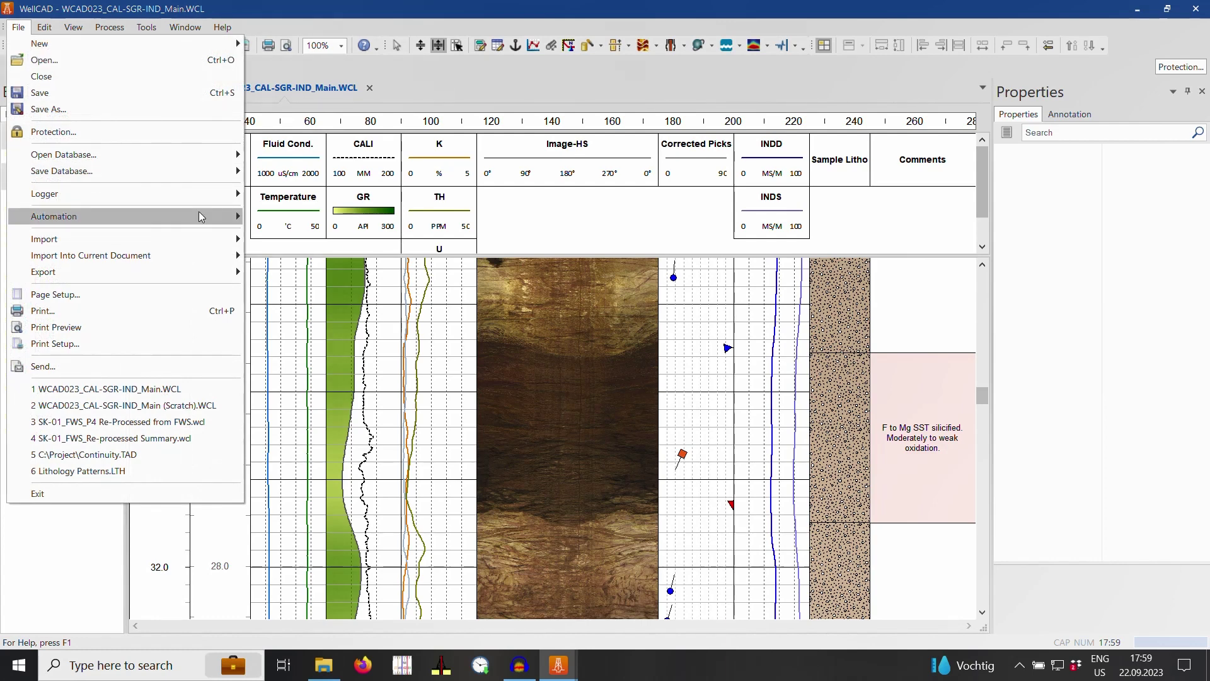
{"action": "mouse_move", "coordinate": [202, 217]}
{"action": "mouse_move", "coordinate": [363, 242]}
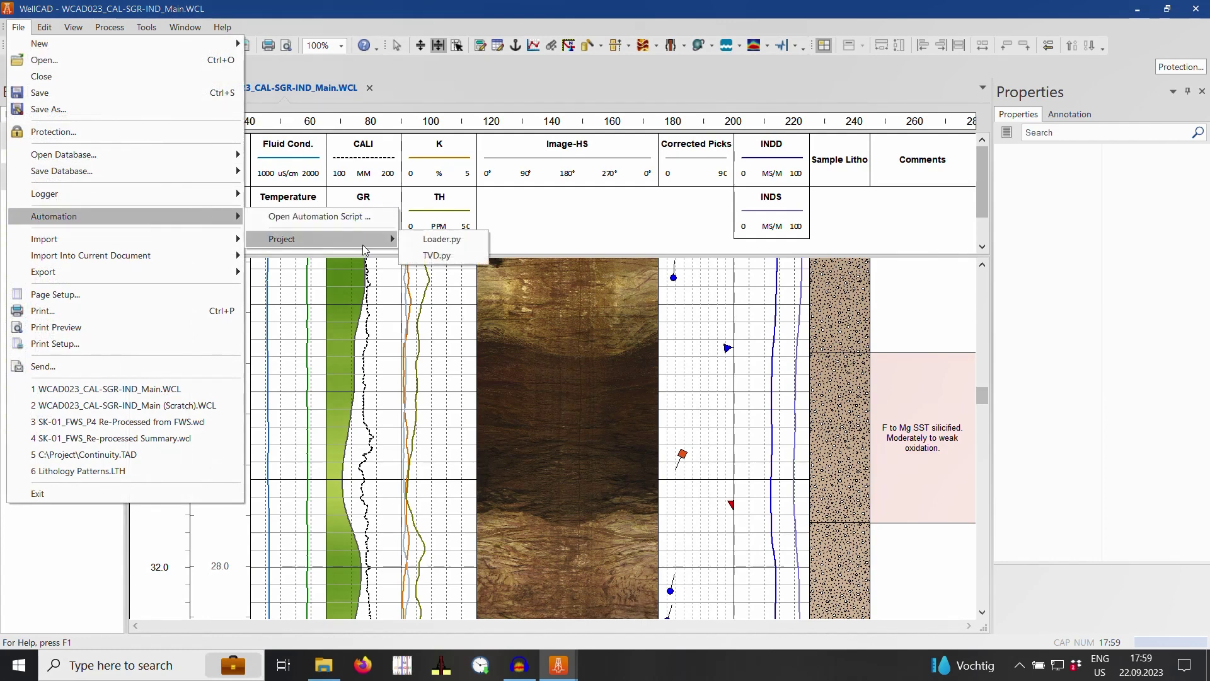